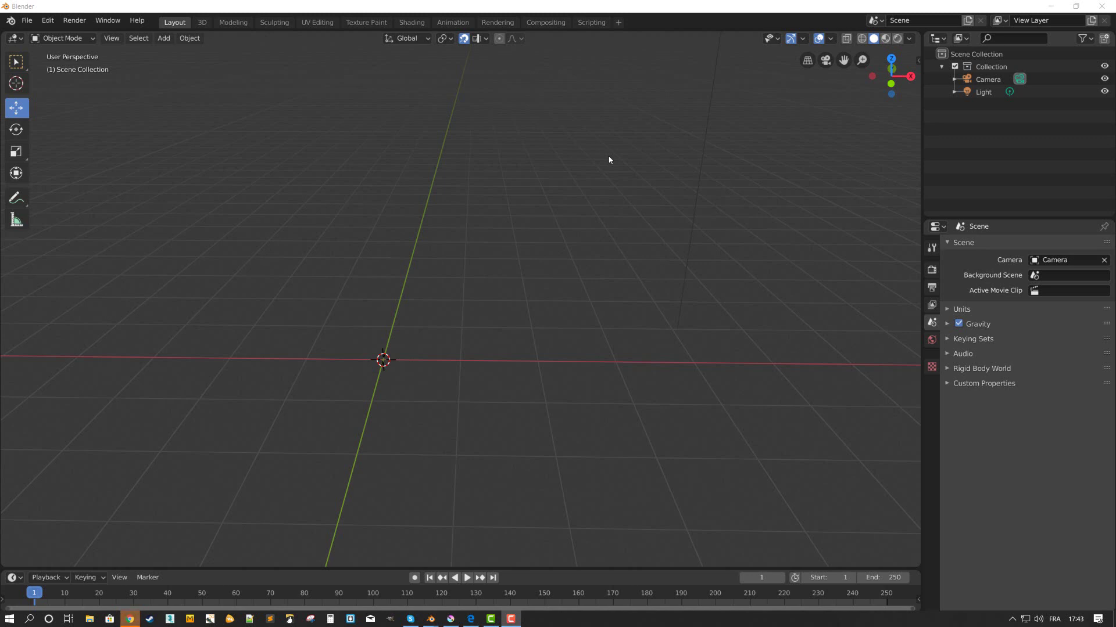
Look through Blender's Preferences window, then close it.
{"action": "left_click", "coordinate": [51, 22]}
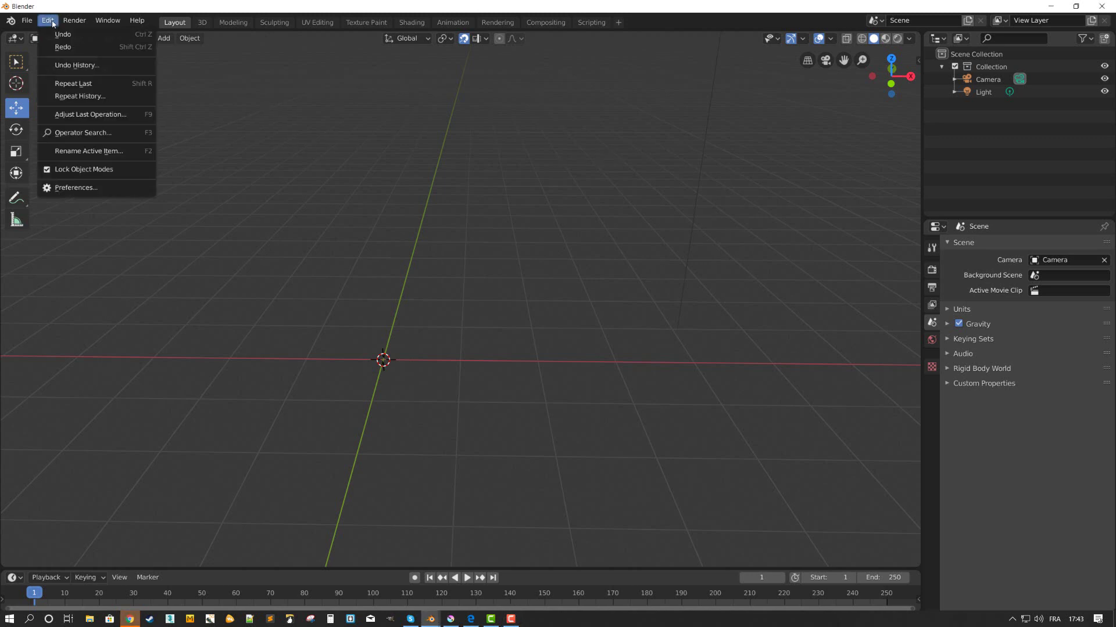
{"action": "left_click", "coordinate": [80, 193]}
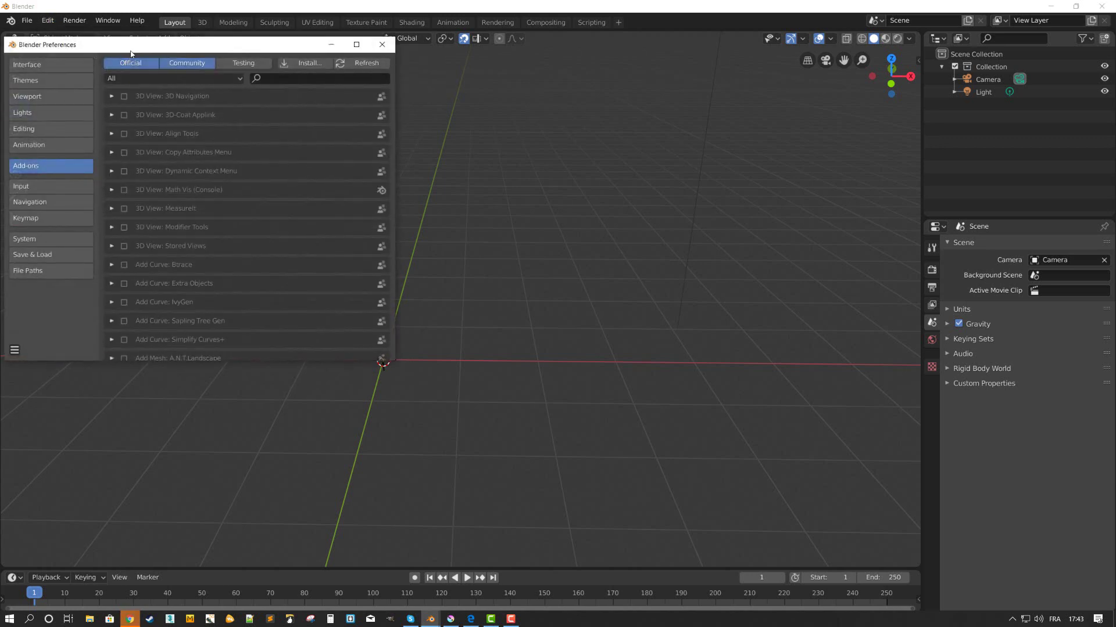
{"action": "left_click_drag", "start_coordinate": [133, 45], "coordinate": [376, 67]}
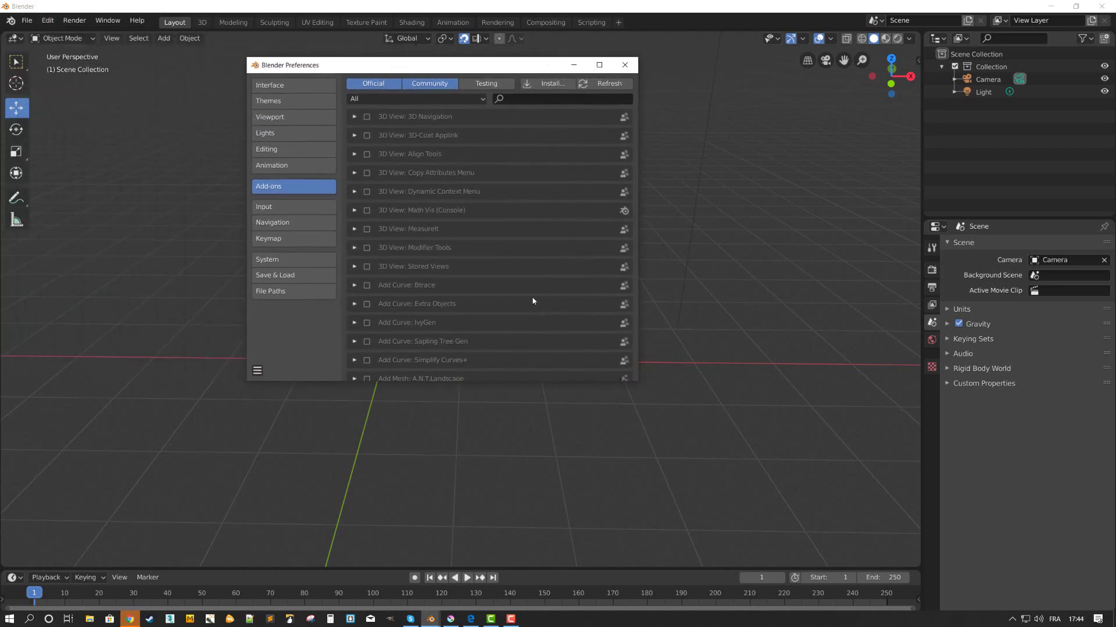
{"action": "scroll", "coordinate": [572, 190], "scroll_direction": "down", "scroll_amount": 1}
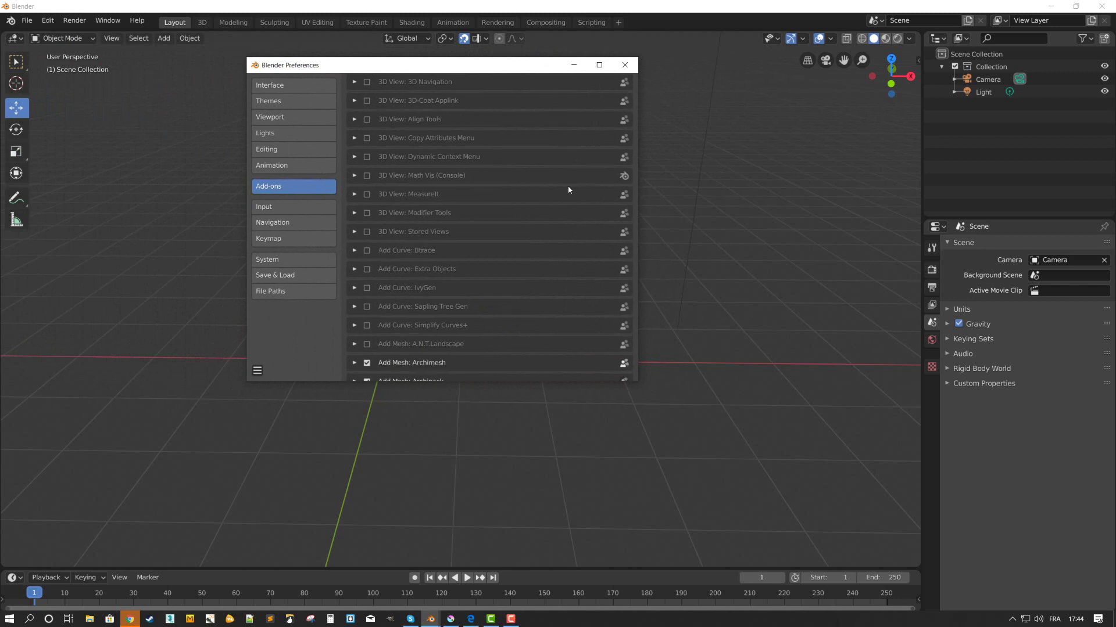
{"action": "scroll", "coordinate": [569, 191], "scroll_direction": "down", "scroll_amount": 2}
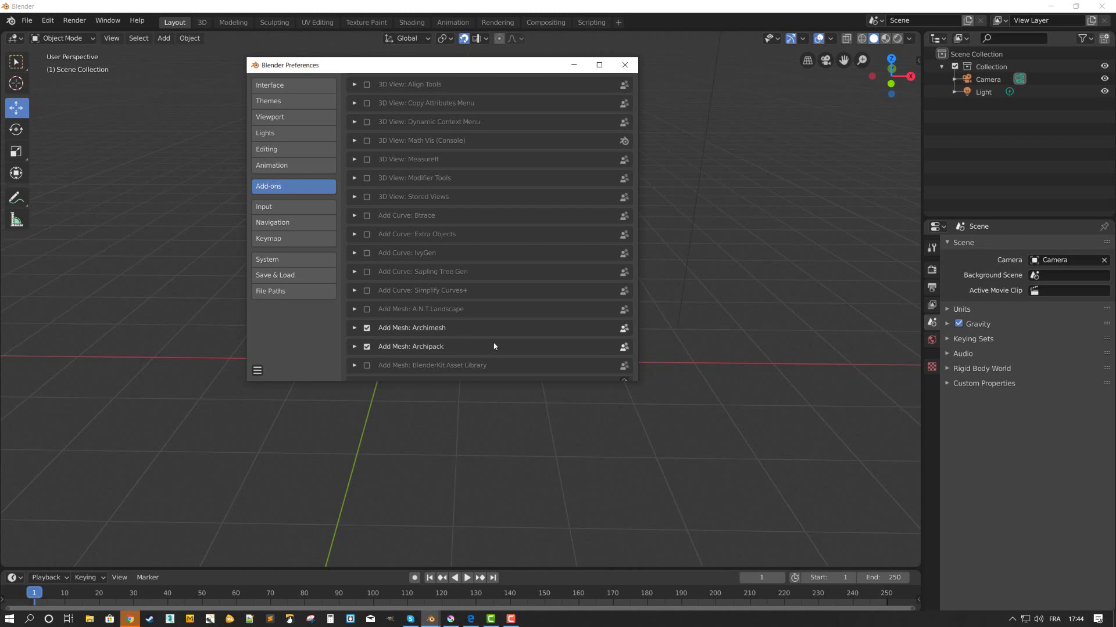
{"action": "left_click", "coordinate": [626, 66]}
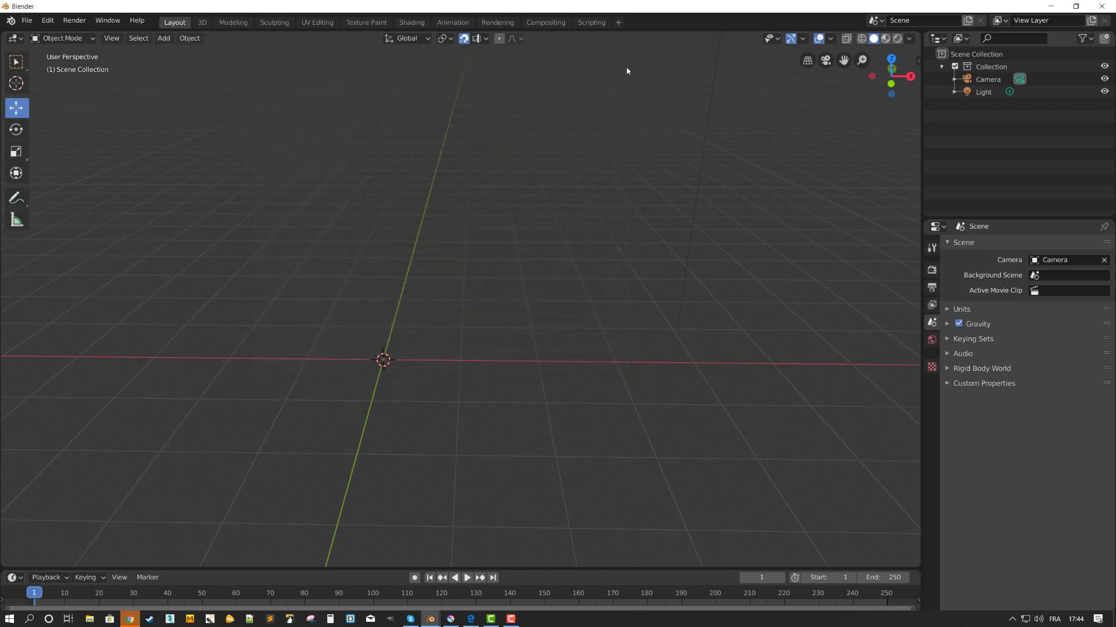
Show the sidebar's Archimesh tools after checking the Tool and View tabs, and collapse the Archipack panel.
{"action": "left_click", "coordinate": [917, 60]}
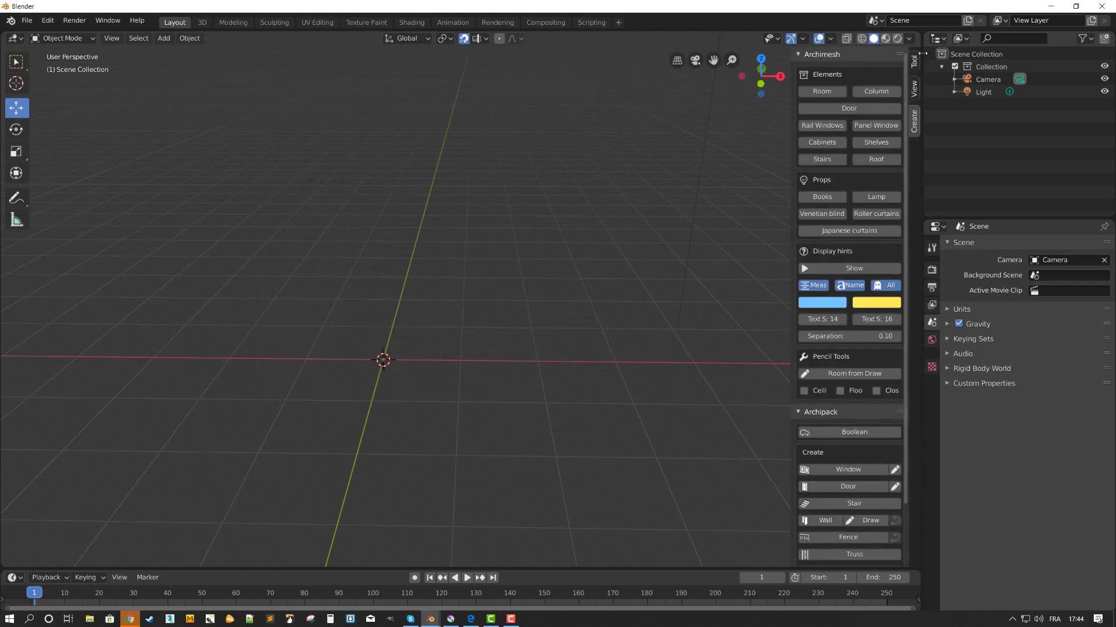
{"action": "left_click", "coordinate": [915, 62]}
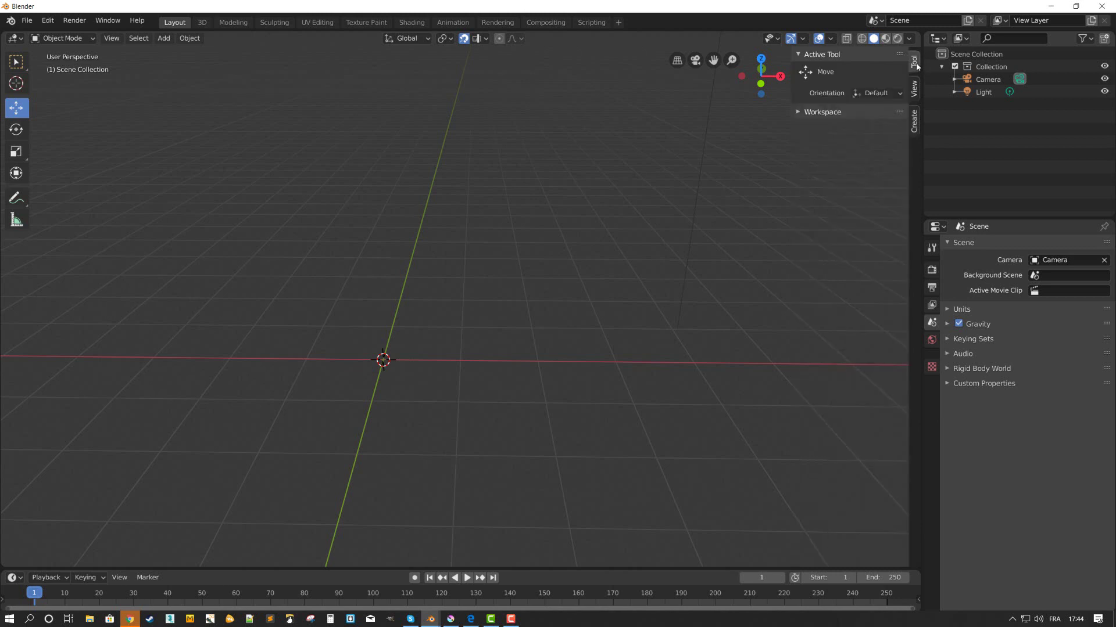
{"action": "left_click", "coordinate": [915, 90]}
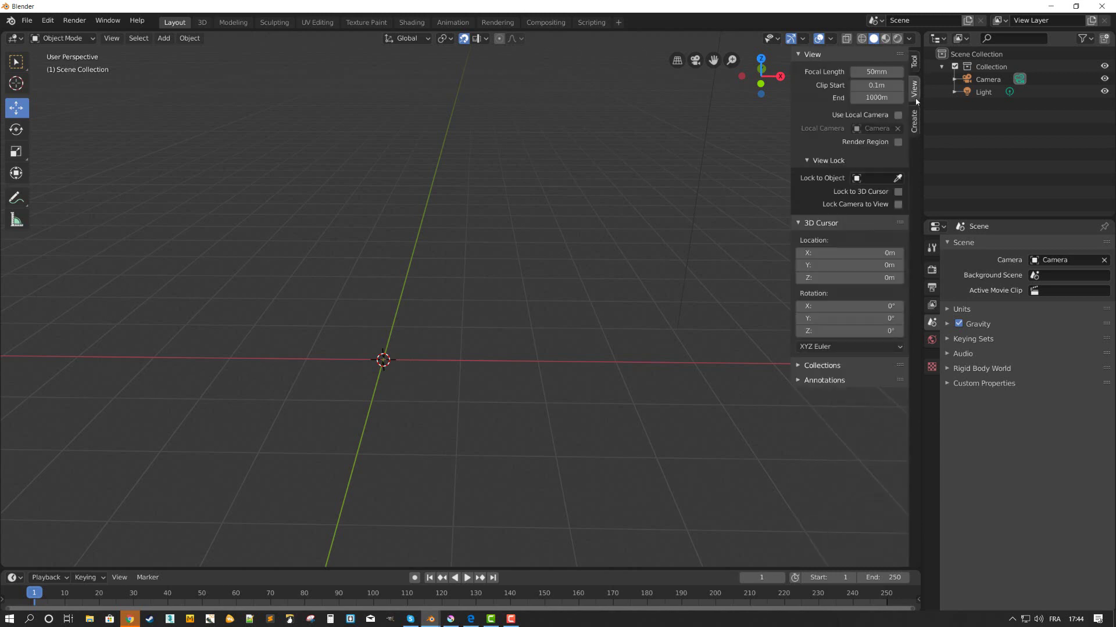
{"action": "left_click", "coordinate": [915, 126]}
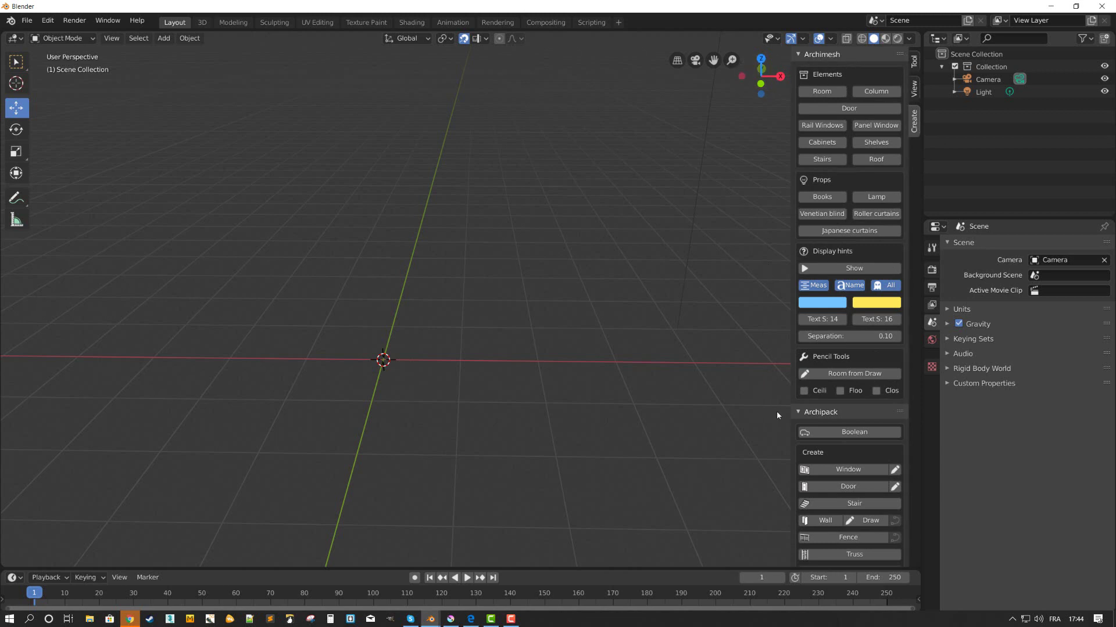
{"action": "left_click", "coordinate": [800, 413]}
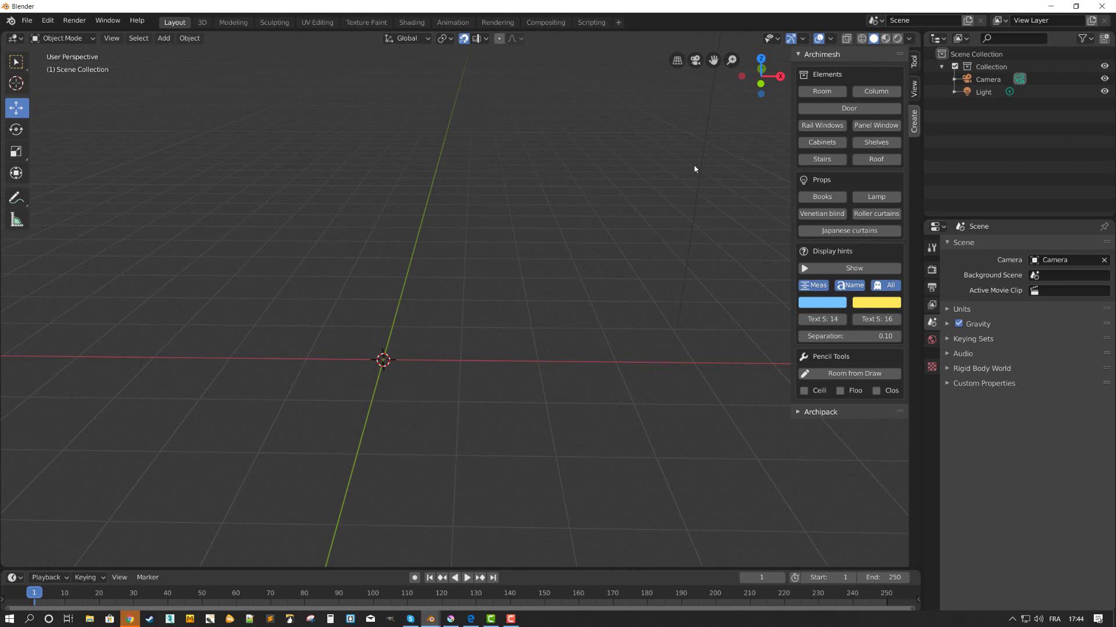
Add a rectangular 0.300 × 0.300, 2.400-tall Archimesh column after briefly trying the circular model.
{"action": "left_click", "coordinate": [870, 96]}
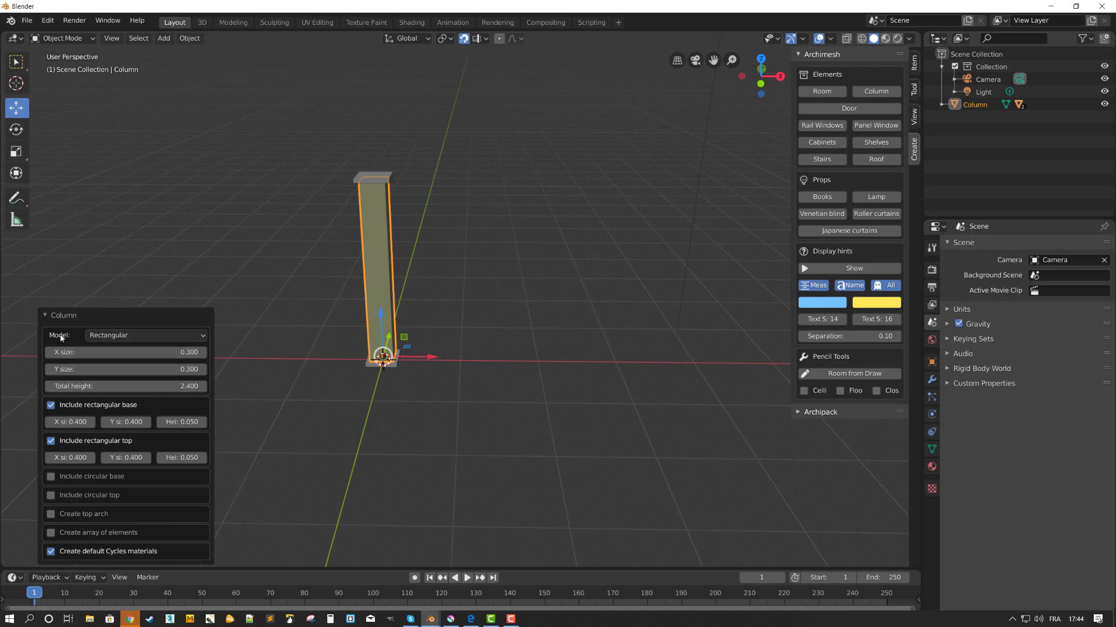
{"action": "left_click", "coordinate": [205, 336]}
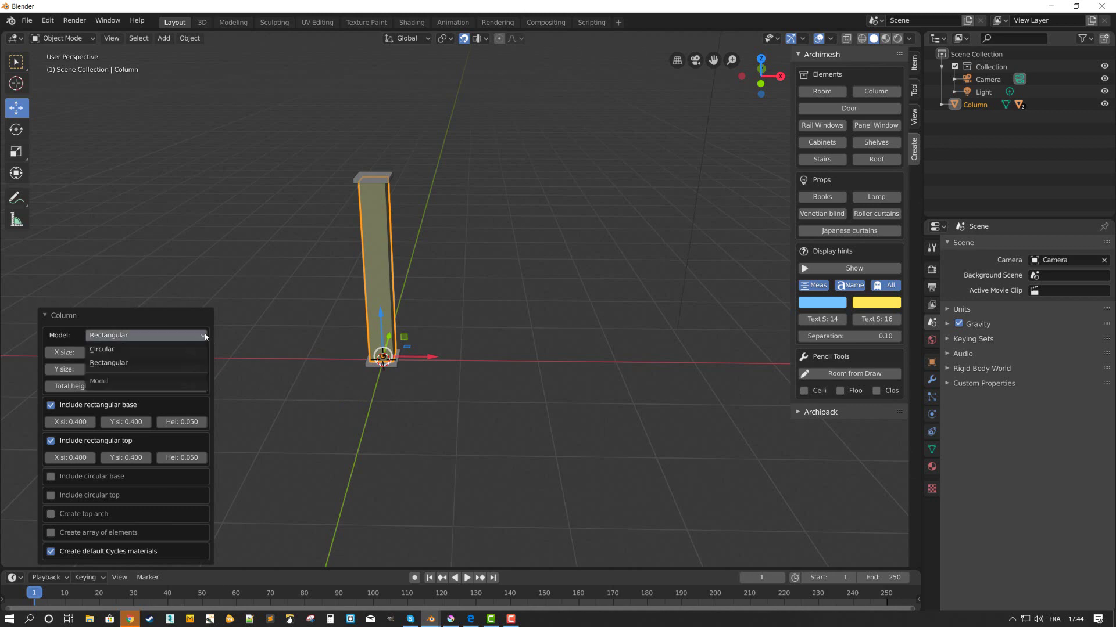
{"action": "left_click", "coordinate": [142, 349]}
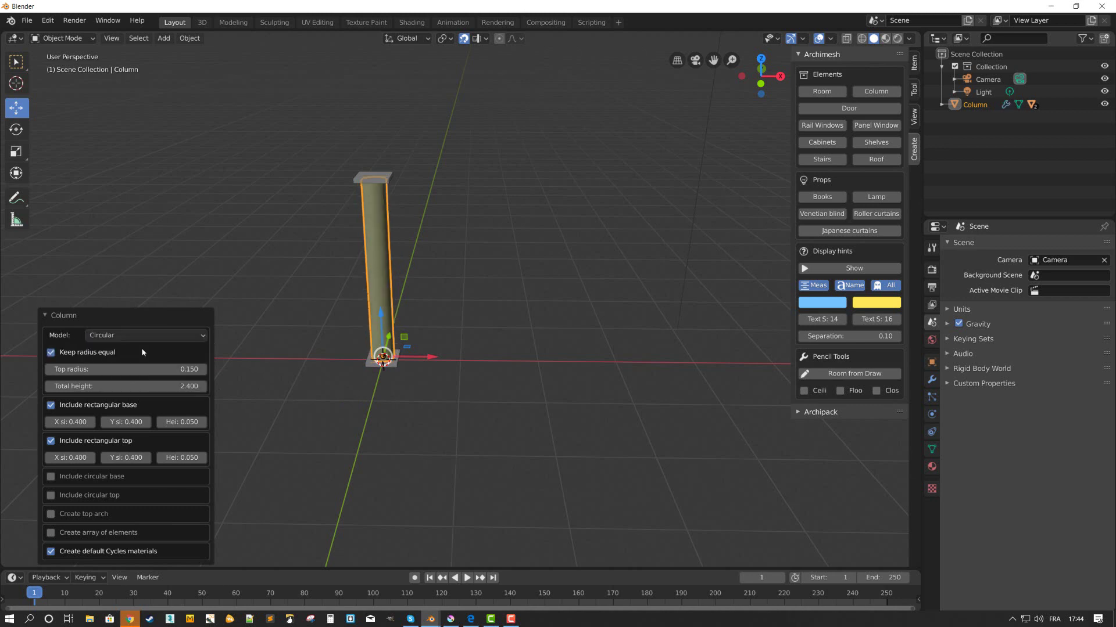
{"action": "left_click", "coordinate": [206, 336]}
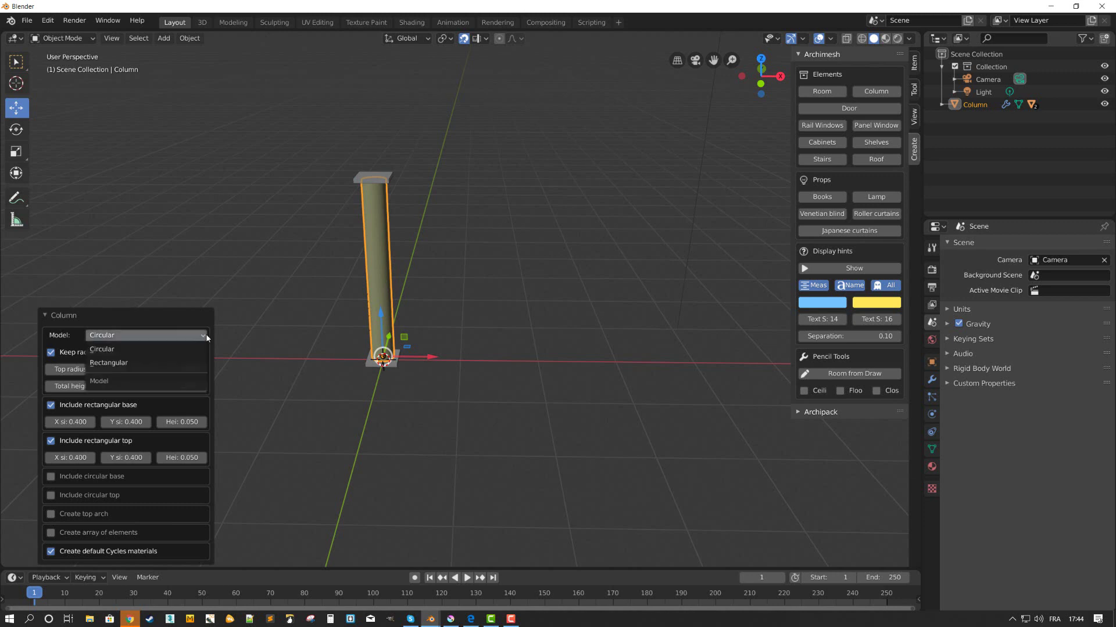
{"action": "left_click", "coordinate": [112, 366]}
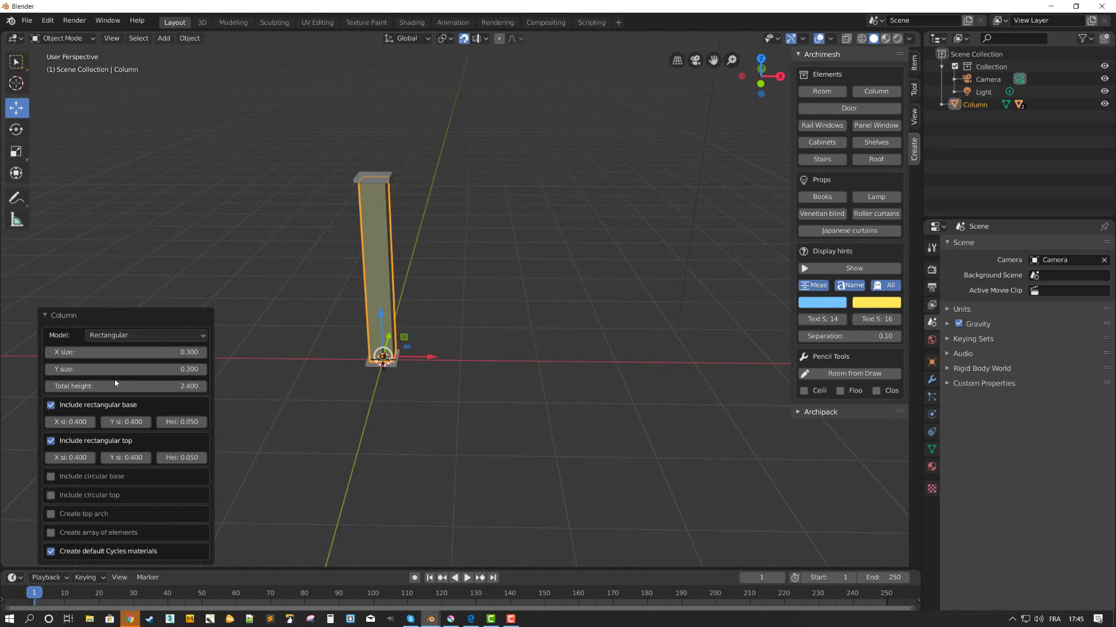
{"action": "left_click", "coordinate": [551, 453]}
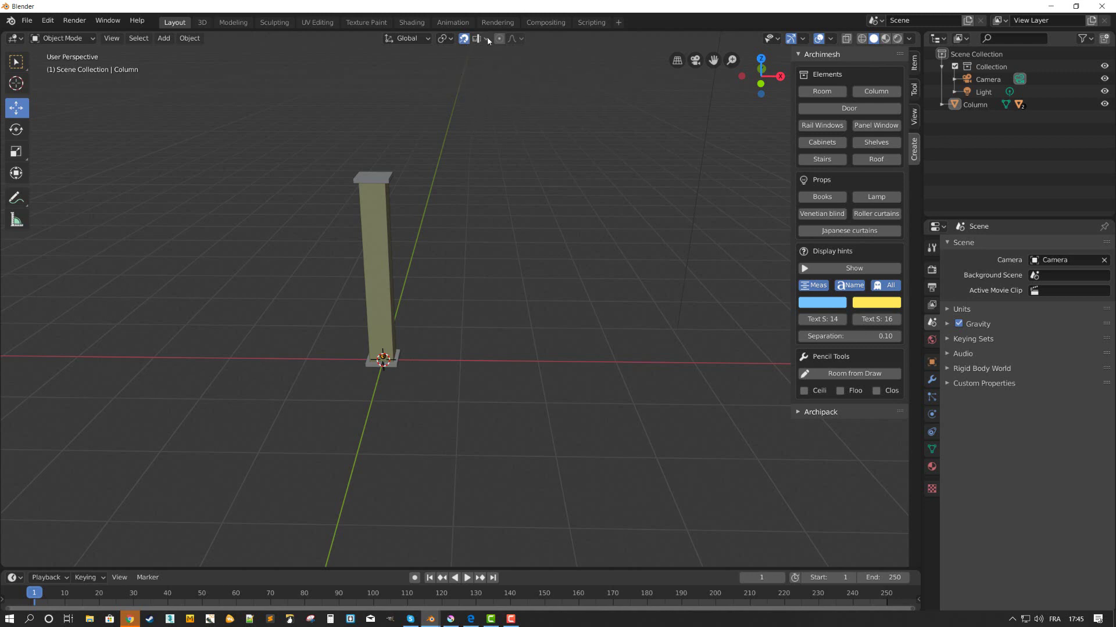
Move the first column 3 m along X after checking the snapping options.
{"action": "left_click", "coordinate": [486, 39]}
{"action": "left_click", "coordinate": [485, 40]}
{"action": "left_click", "coordinate": [379, 274]}
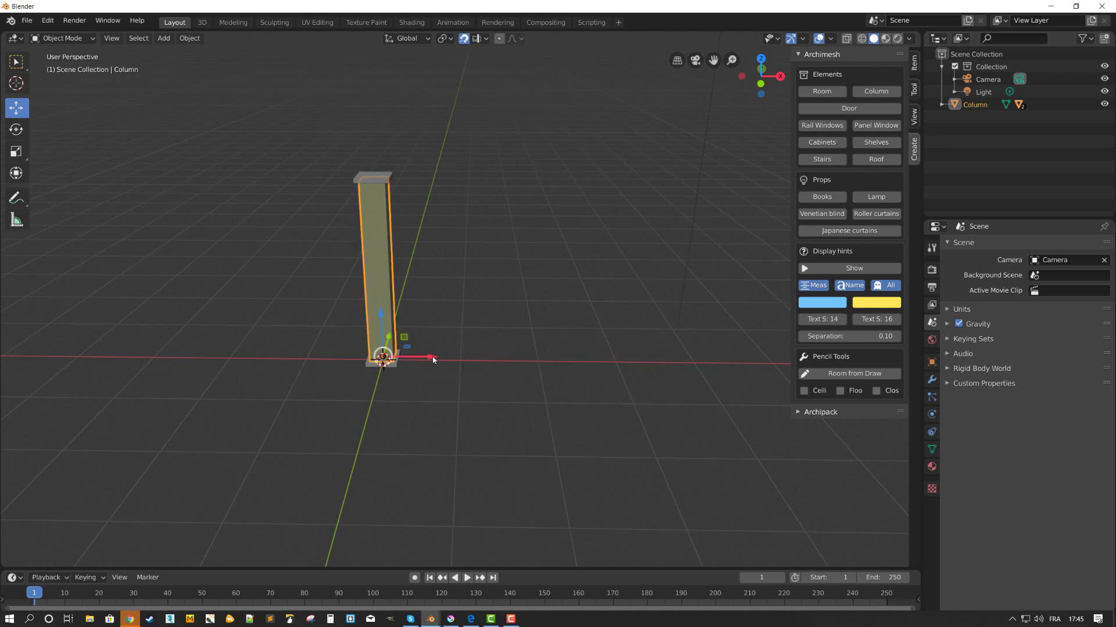
{"action": "left_click_drag", "start_coordinate": [444, 356], "coordinate": [635, 366]}
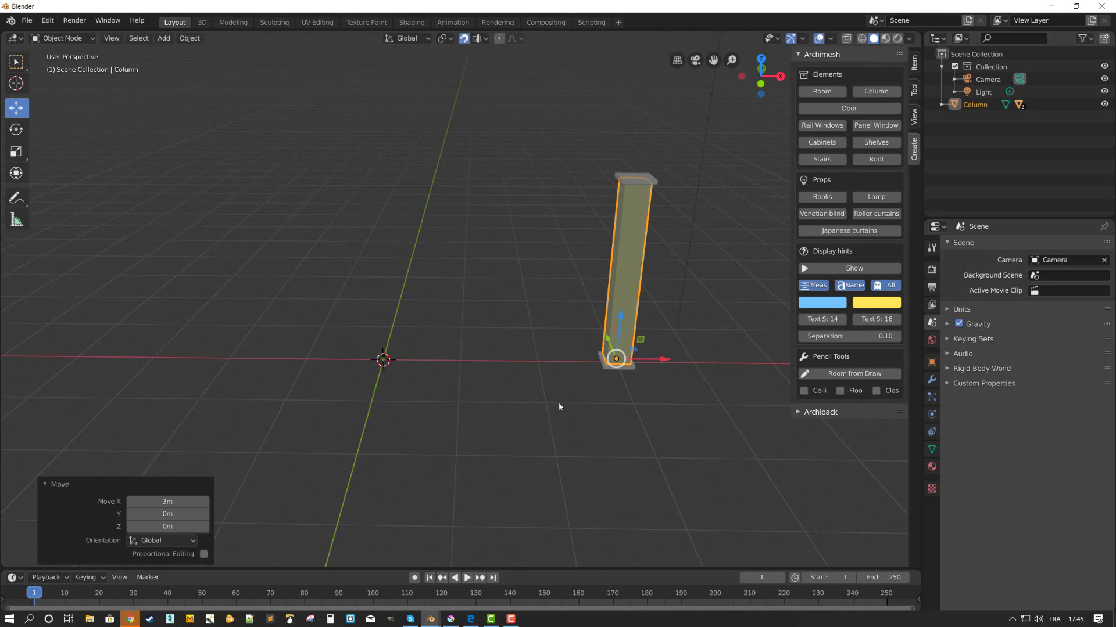
Add a second Archimesh column and an Archimesh room wall at the origin.
{"action": "left_click", "coordinate": [880, 97]}
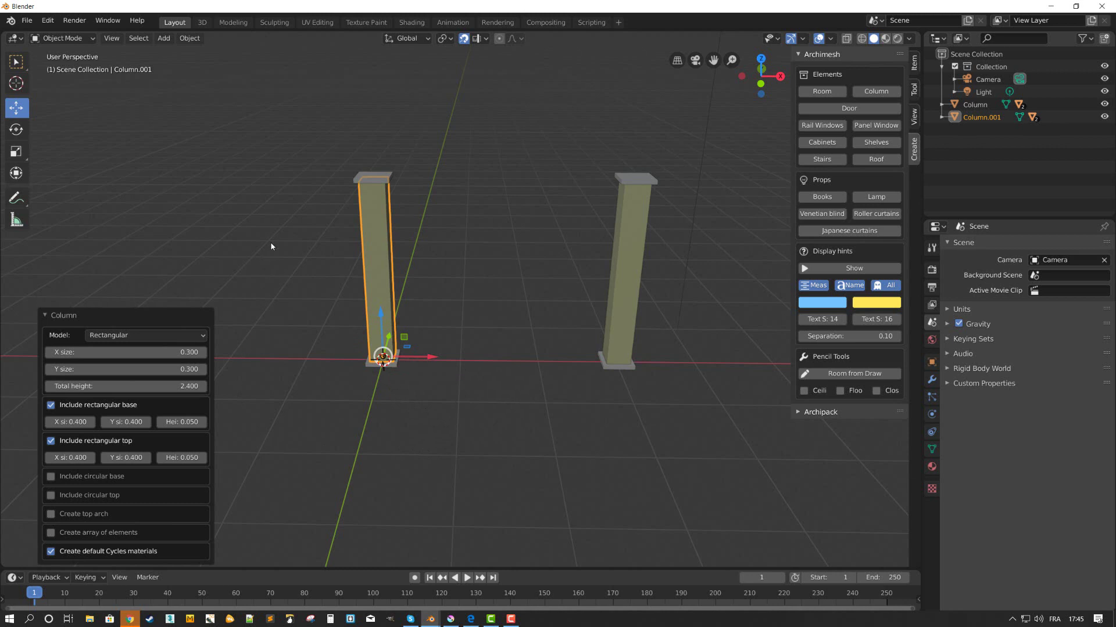
{"action": "left_click", "coordinate": [285, 201]}
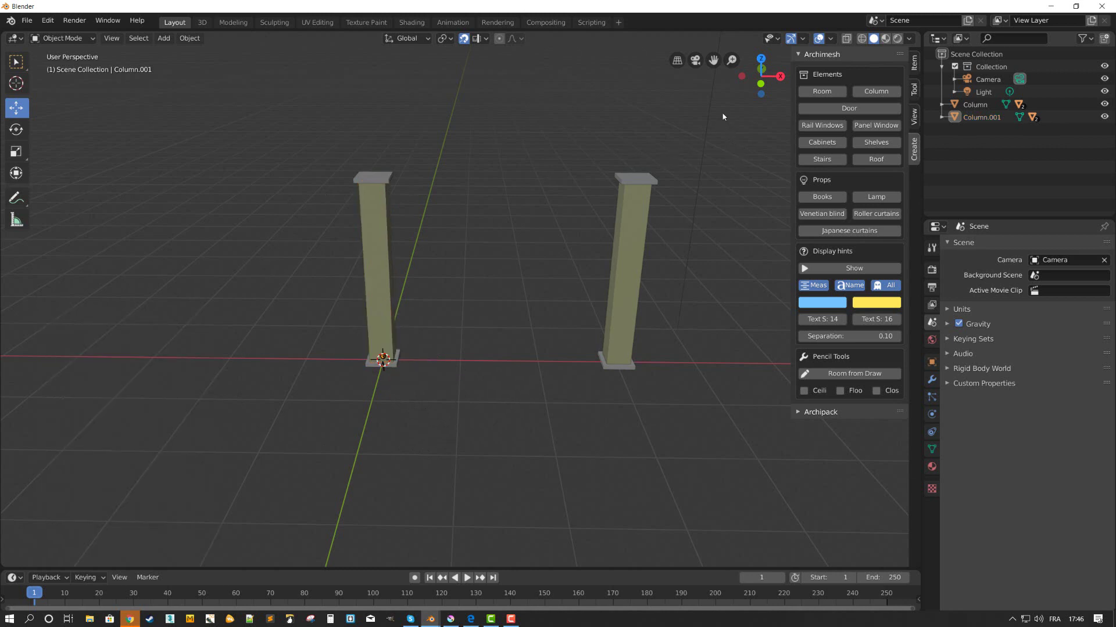
{"action": "left_click", "coordinate": [820, 92]}
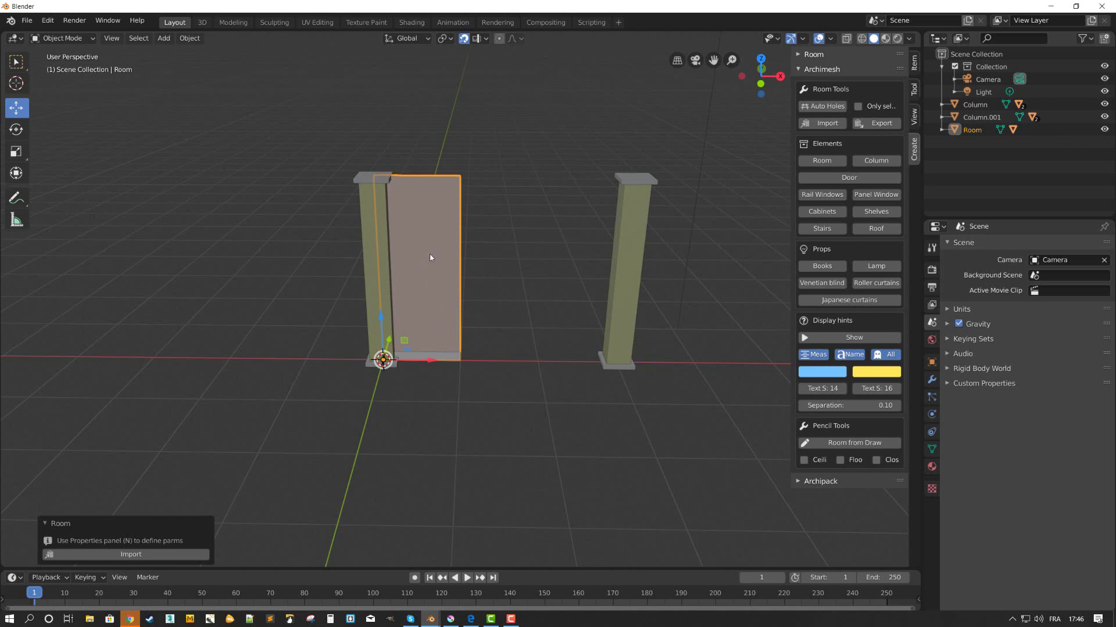
Scale the Archimesh room wall to X 3.000 so it spans both columns.
{"action": "key", "text": "s"}
{"action": "key", "text": "x"}
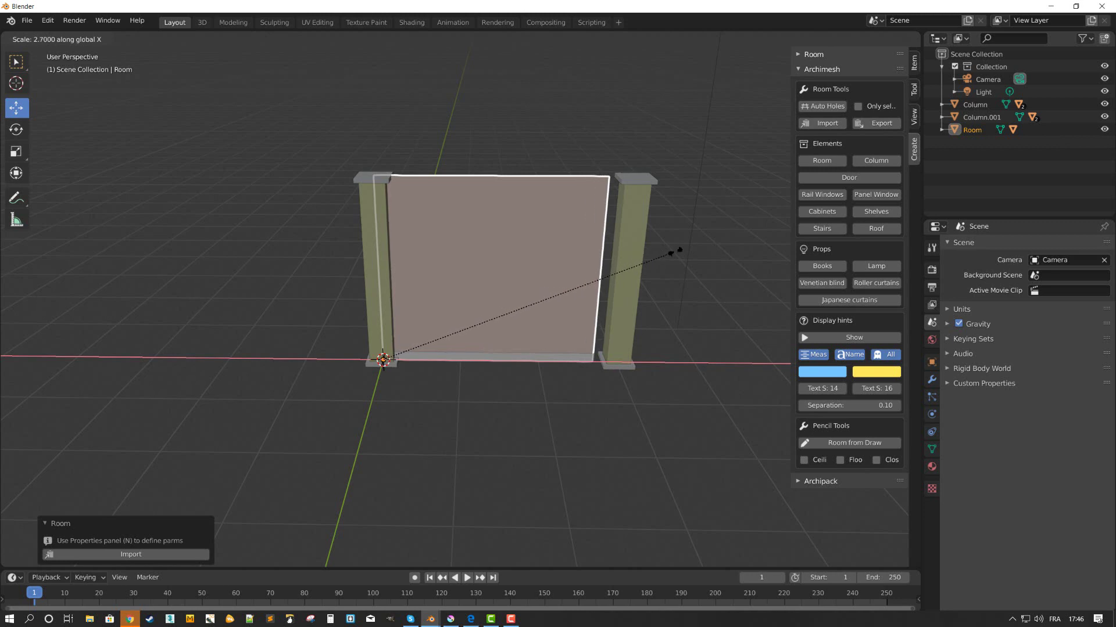
{"action": "left_click", "coordinate": [711, 254]}
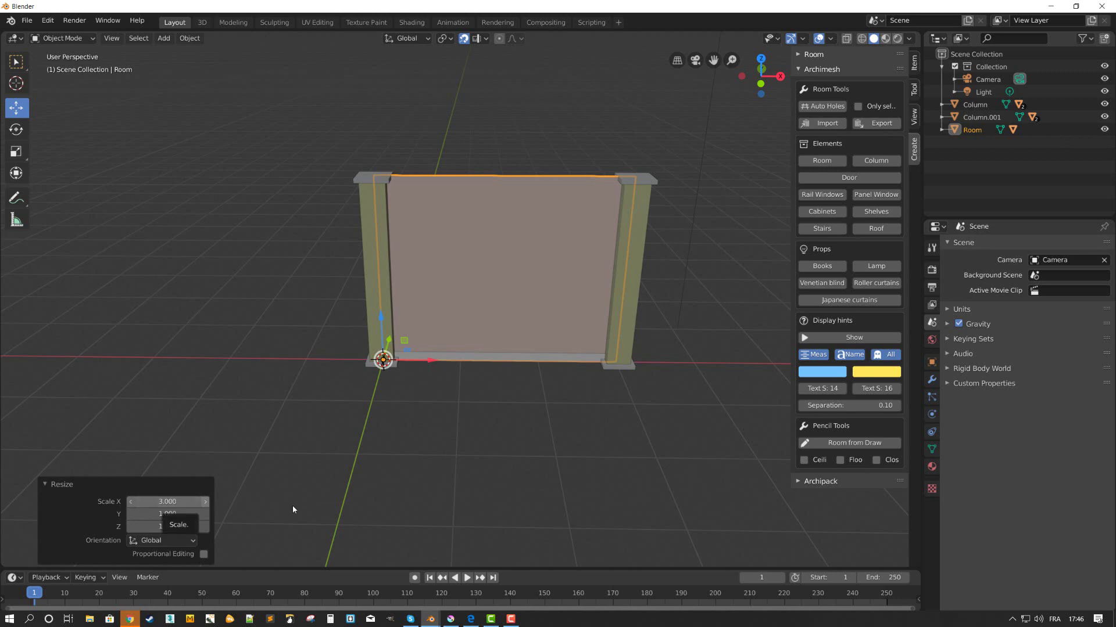
{"action": "left_click", "coordinate": [515, 446]}
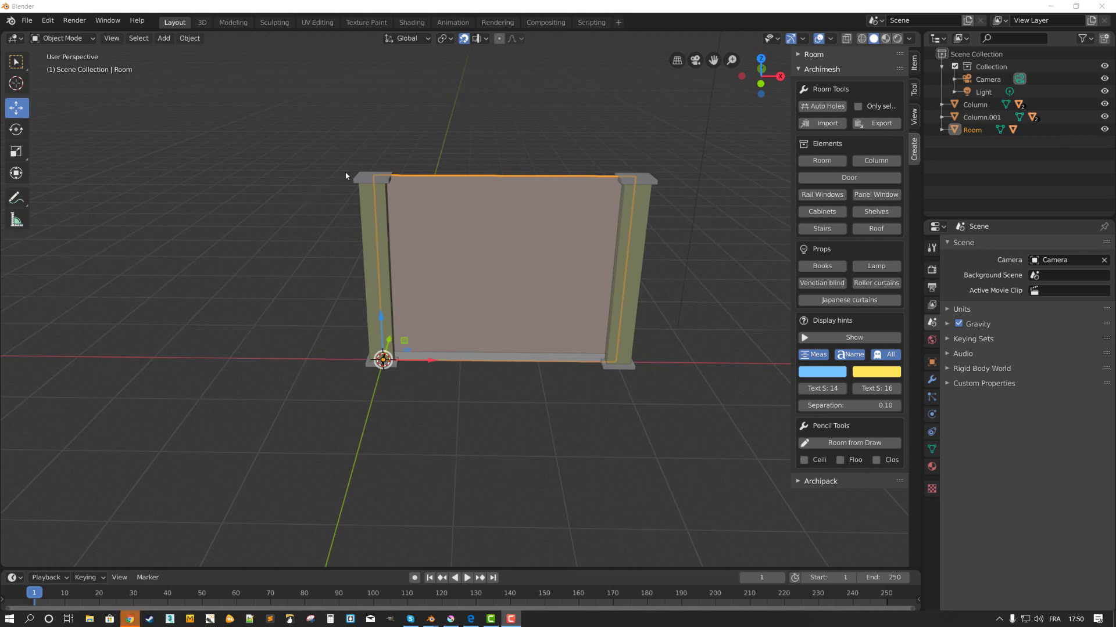
Move Column, Column.001 and Room into a newly created Collection 2.
{"action": "left_click", "coordinate": [986, 109]}
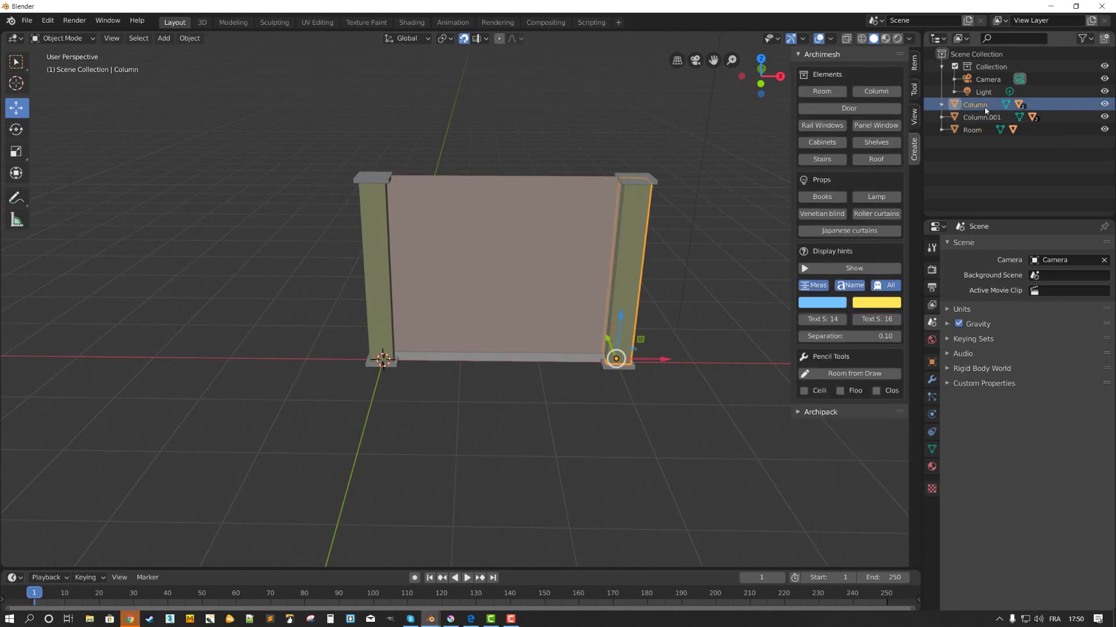
{"action": "left_click", "coordinate": [985, 118]}
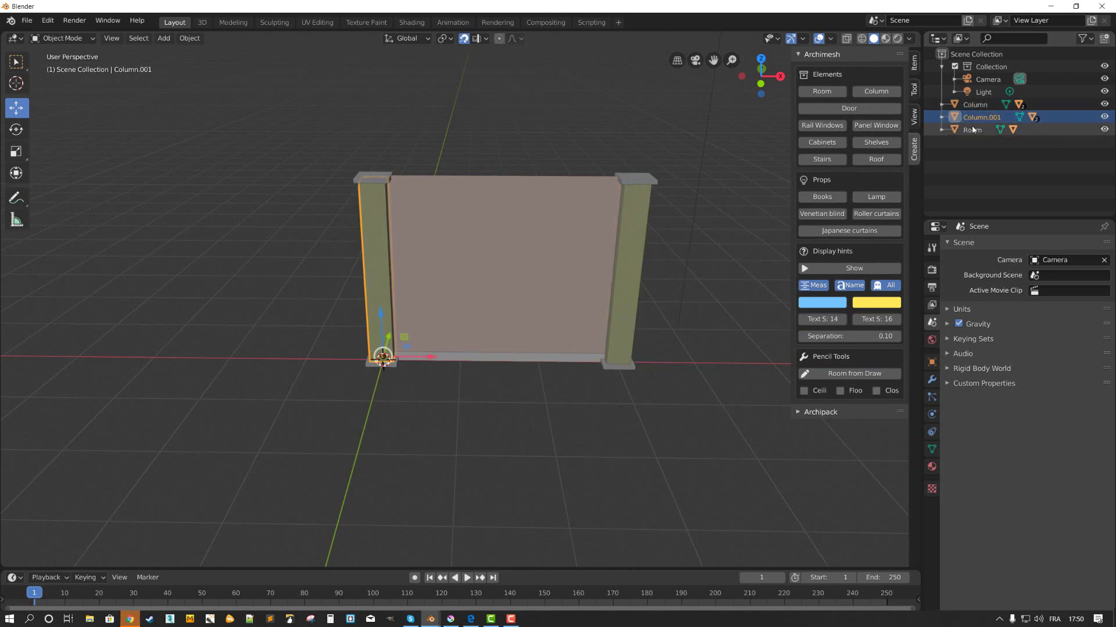
{"action": "left_click", "coordinate": [971, 130]}
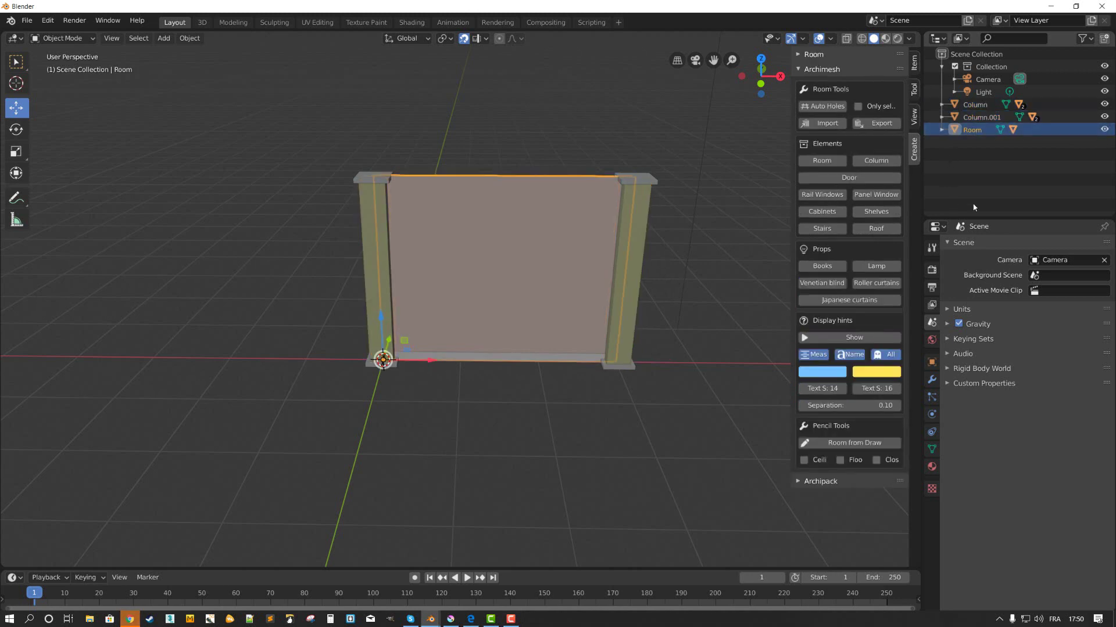
{"action": "right_click", "coordinate": [963, 154]}
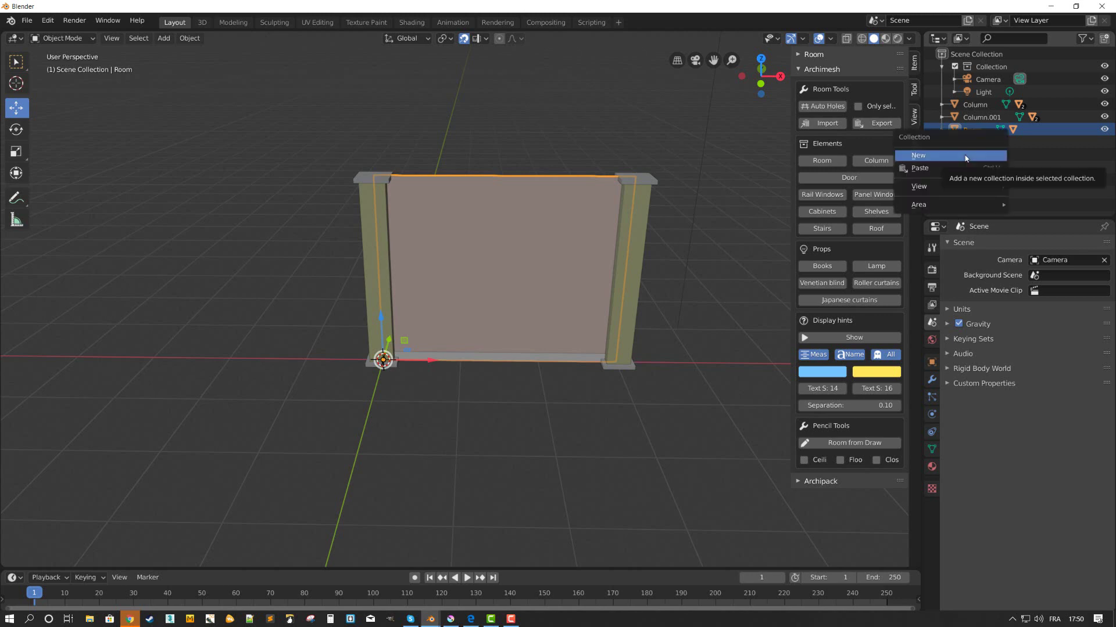
{"action": "left_click", "coordinate": [965, 156]}
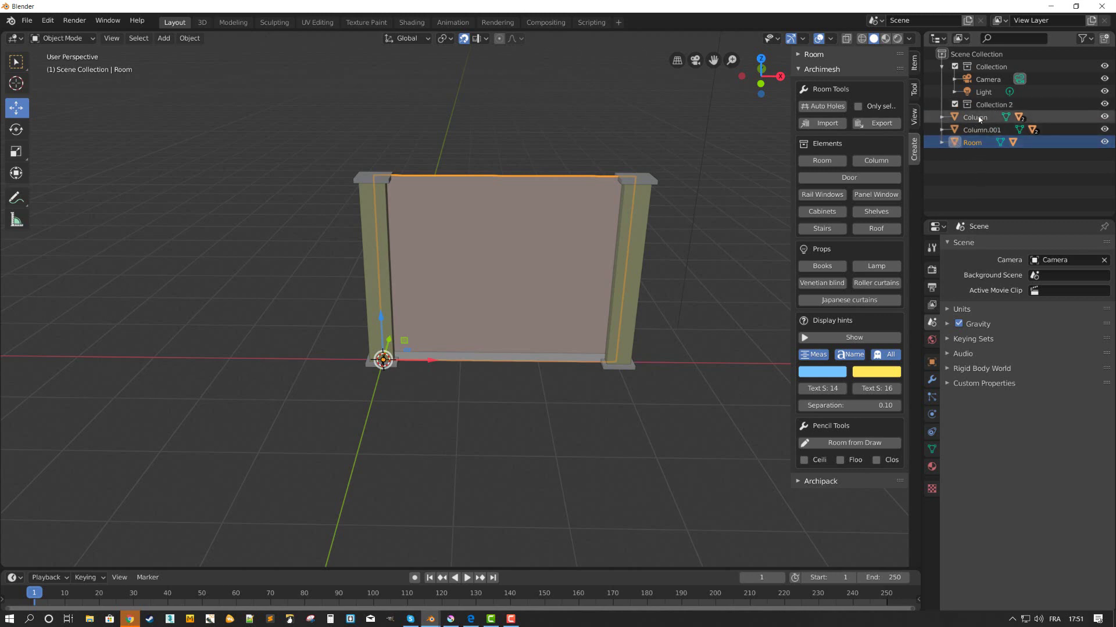
{"action": "mouse_move", "coordinate": [979, 119]}
{"action": "left_mouse_down"}
{"action": "mouse_move", "coordinate": [990, 103]}
{"action": "mouse_move", "coordinate": [986, 112]}
{"action": "left_mouse_up"}
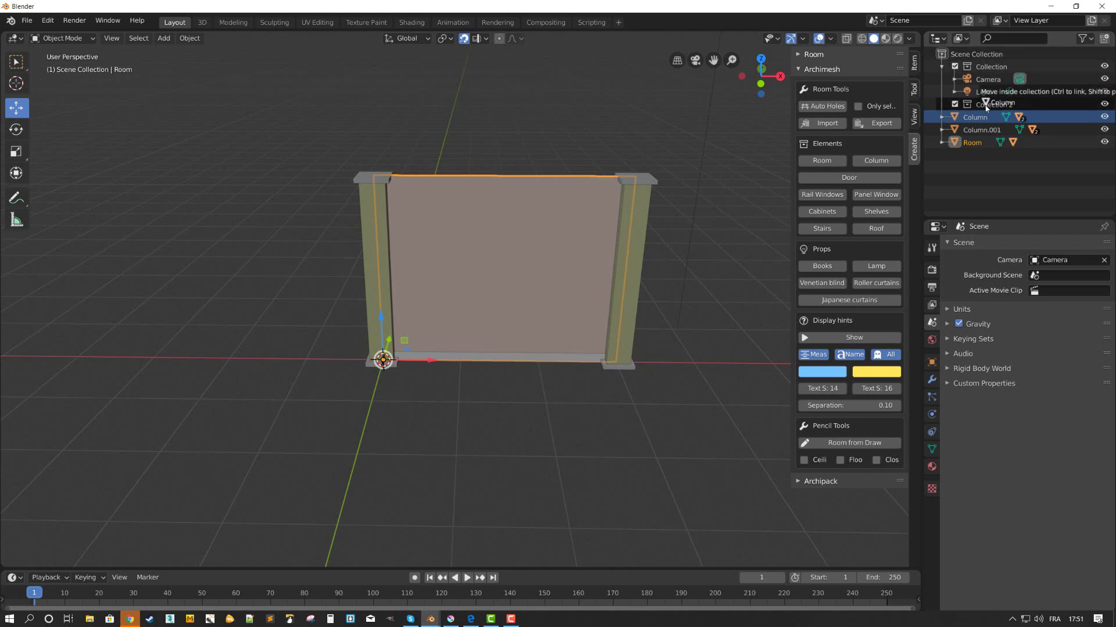
{"action": "left_click_drag", "start_coordinate": [986, 109], "coordinate": [986, 108]}
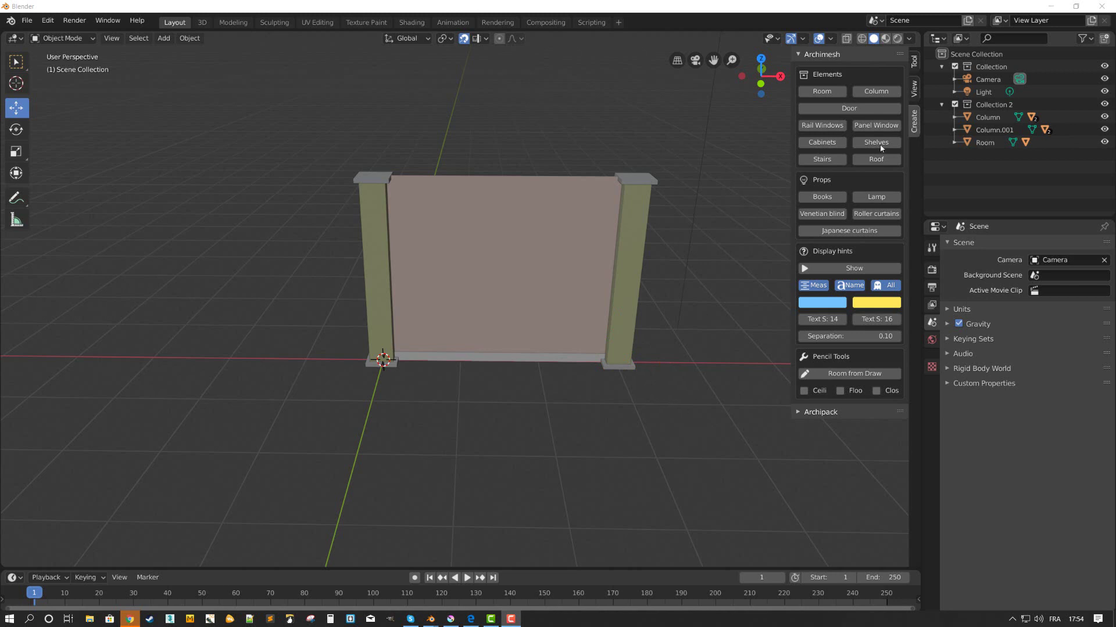
Re-include Collection 2 in the scene and create an active Collection 3.
{"action": "left_click", "coordinate": [955, 105]}
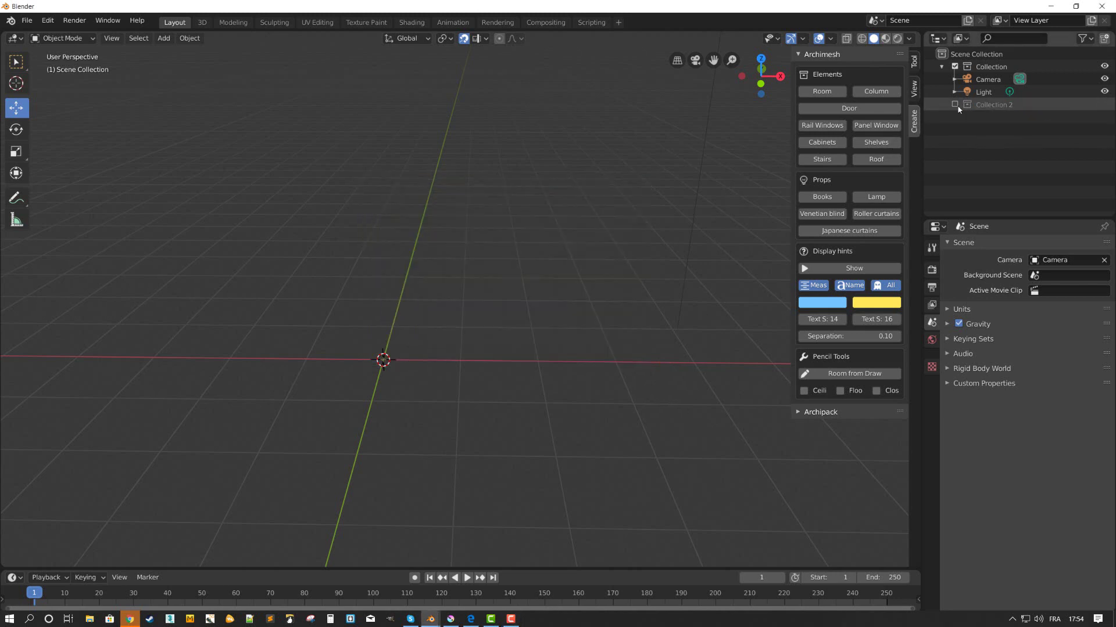
{"action": "left_click", "coordinate": [955, 105]}
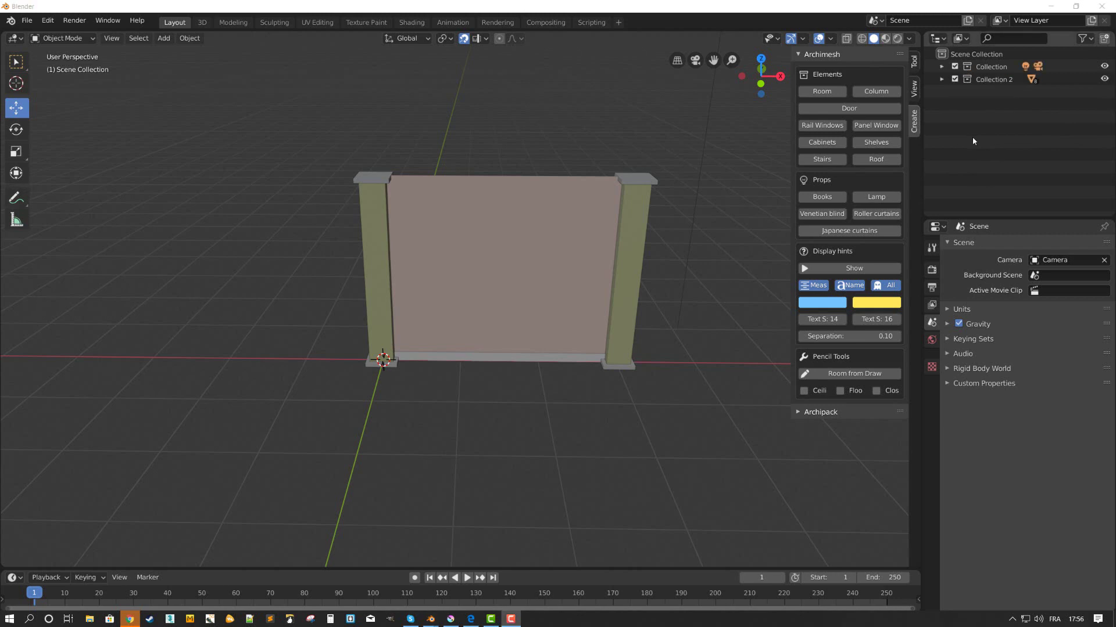
{"action": "right_click", "coordinate": [981, 113]}
{"action": "left_click", "coordinate": [980, 113]}
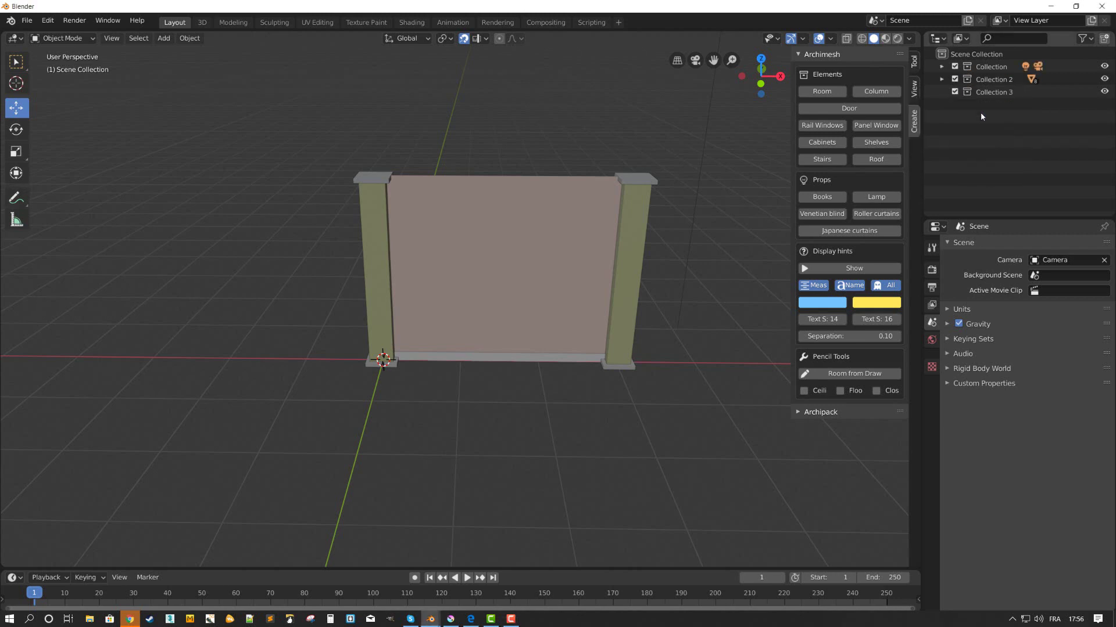
{"action": "left_click", "coordinate": [991, 93]}
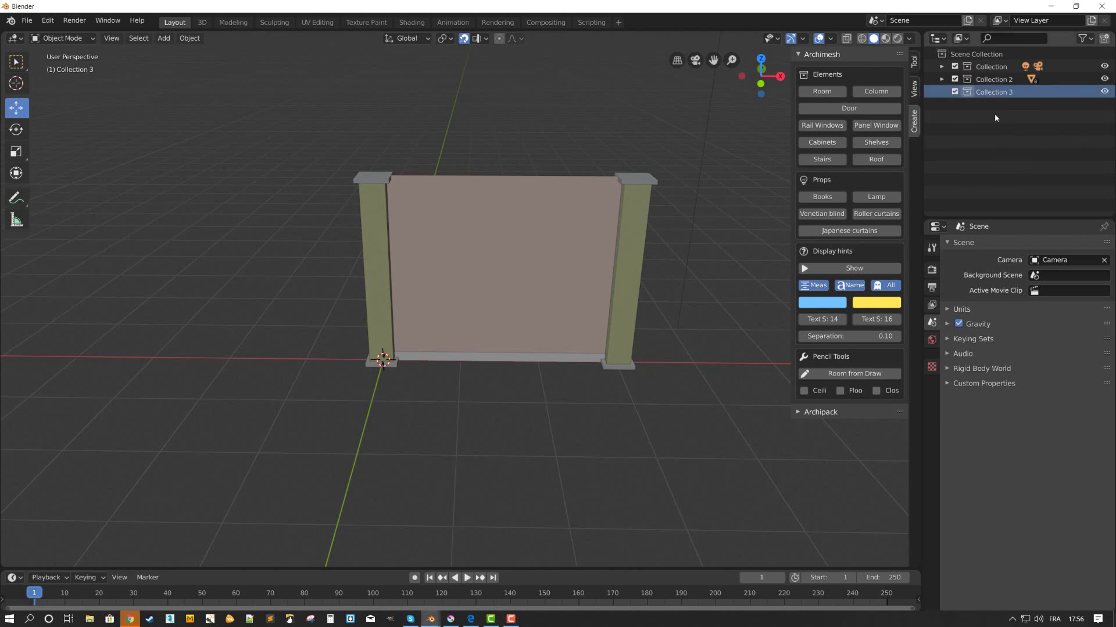
Add a monkey to Collection 3, exclude it, then undo those additions.
{"action": "left_click", "coordinate": [168, 38]}
{"action": "mouse_move", "coordinate": [179, 52]}
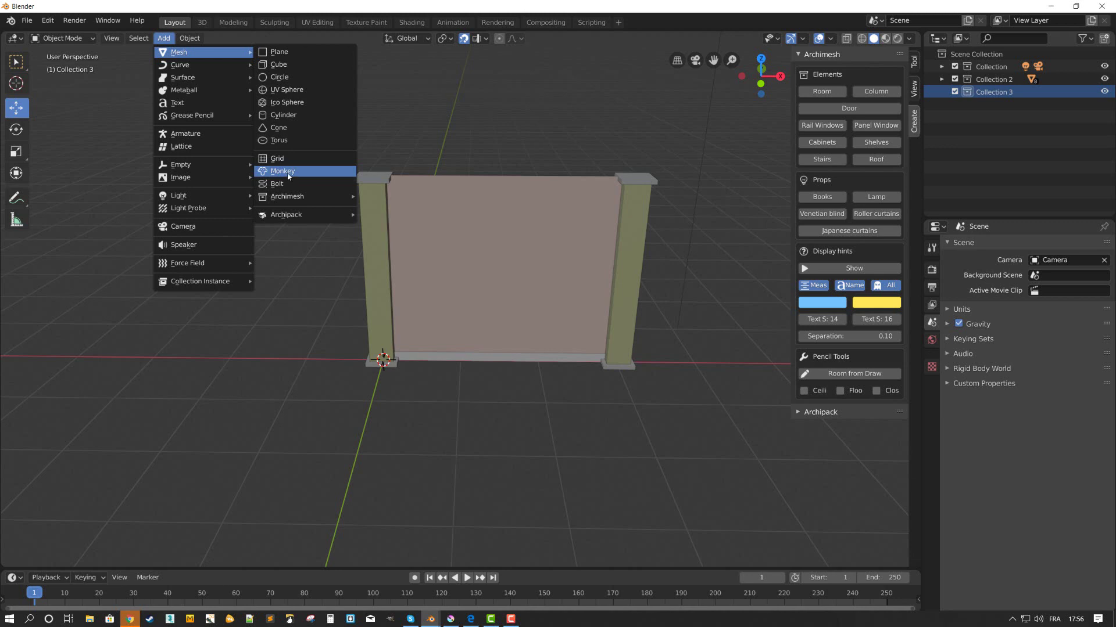
{"action": "left_click", "coordinate": [287, 174]}
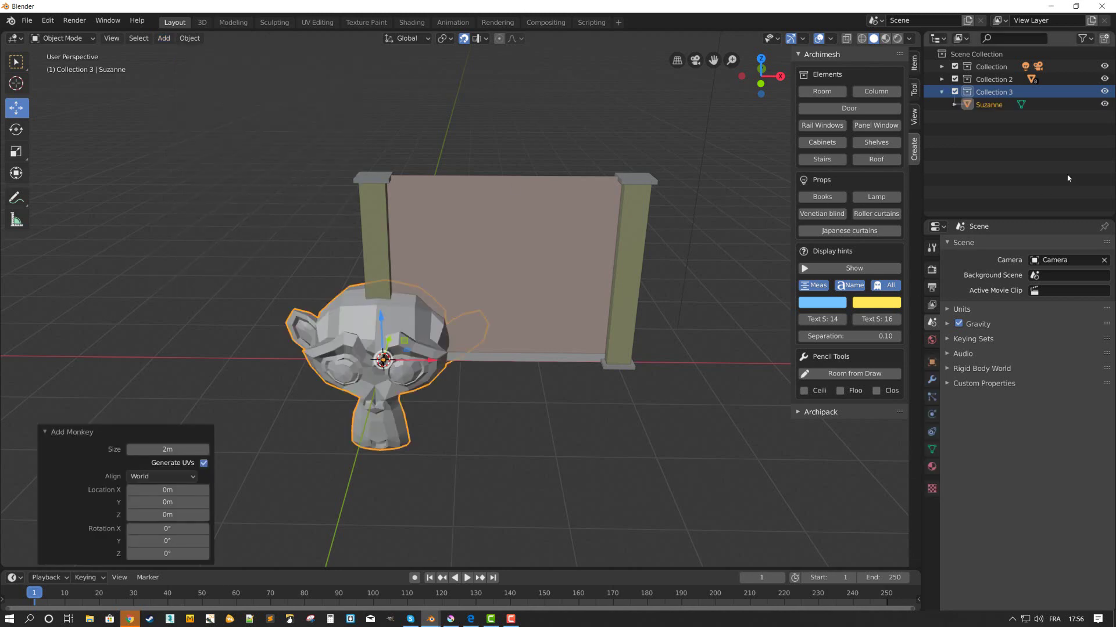
{"action": "left_click", "coordinate": [953, 95]}
{"action": "key", "text": "ctrl+z"}
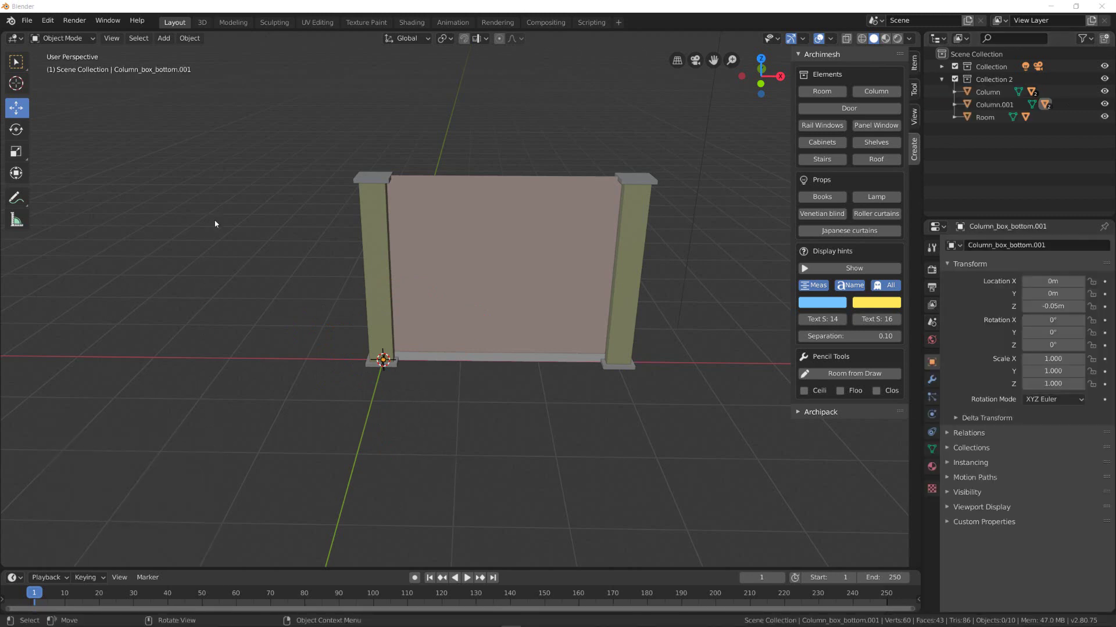
Select the right column's top cap and shaft together, after inspecting its separate base parts.
{"action": "left_click", "coordinate": [645, 181]}
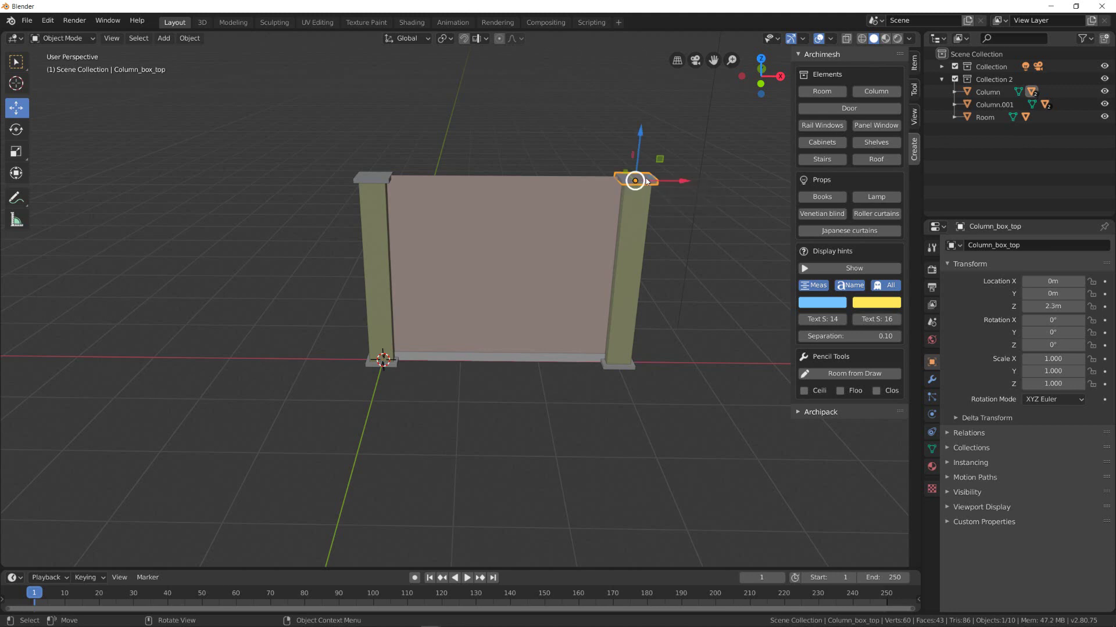
{"action": "left_click", "coordinate": [638, 216]}
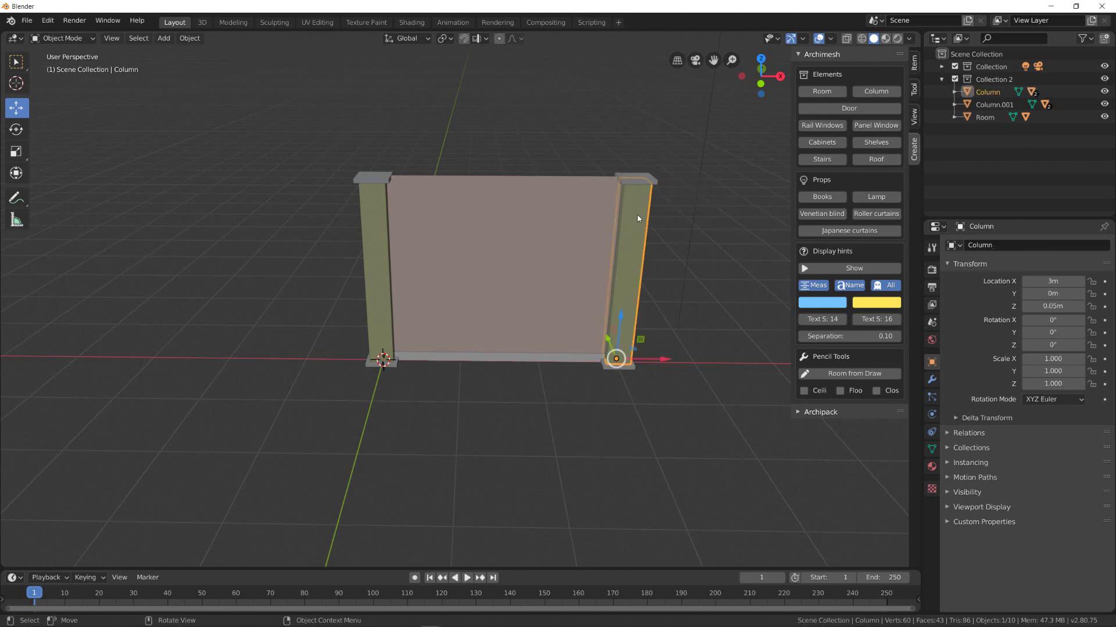
{"action": "left_click", "coordinate": [628, 370]}
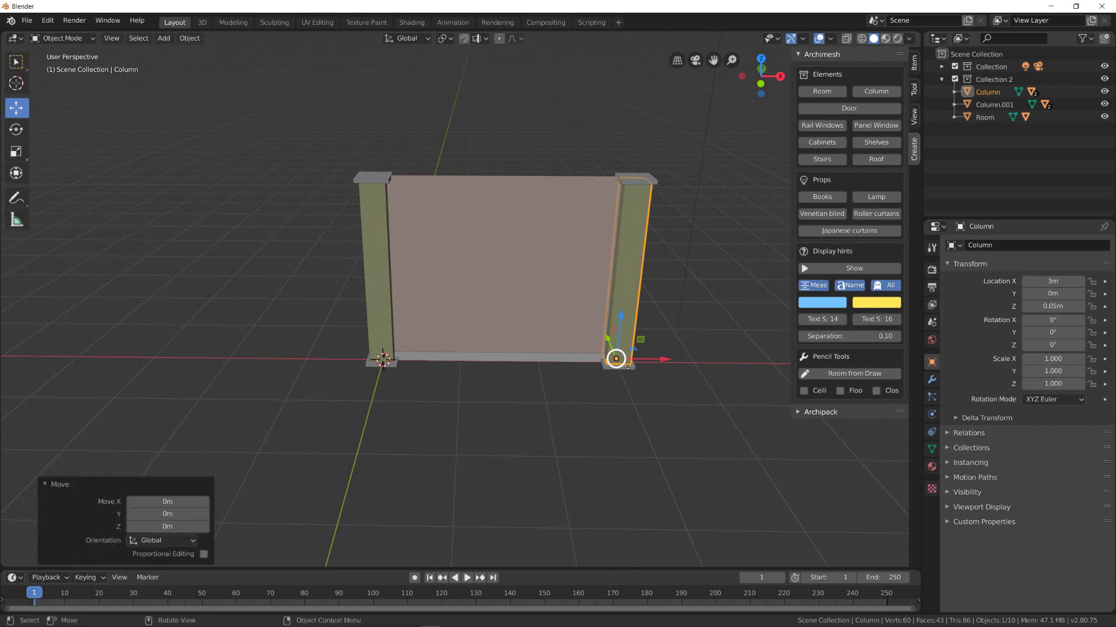
{"action": "left_click", "coordinate": [623, 374]}
{"action": "left_click", "coordinate": [632, 403]}
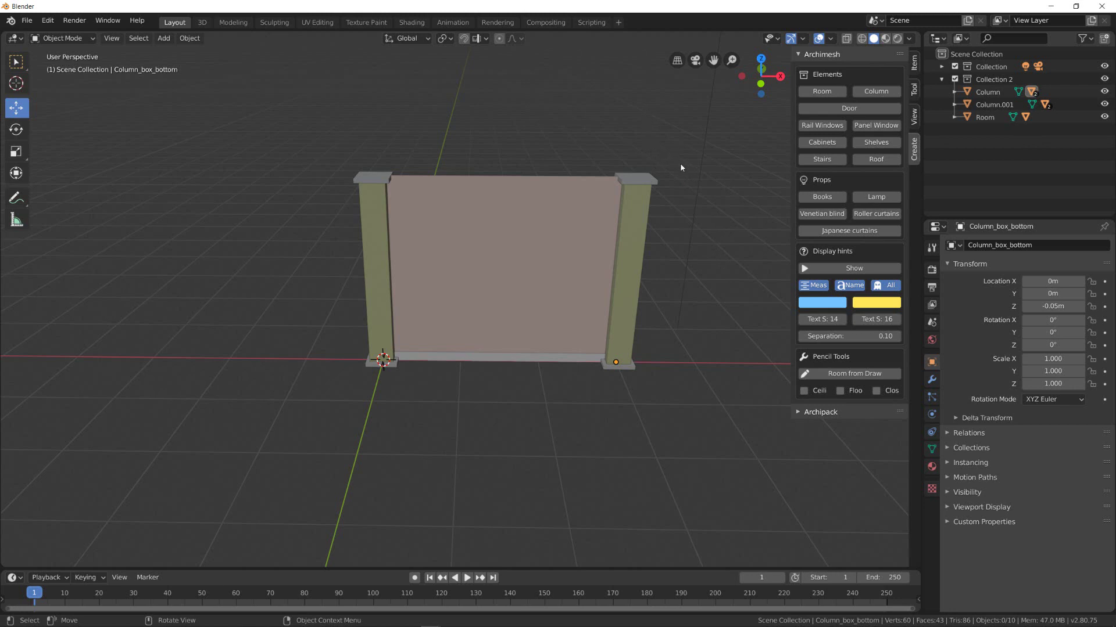
{"action": "left_click", "coordinate": [636, 181]}
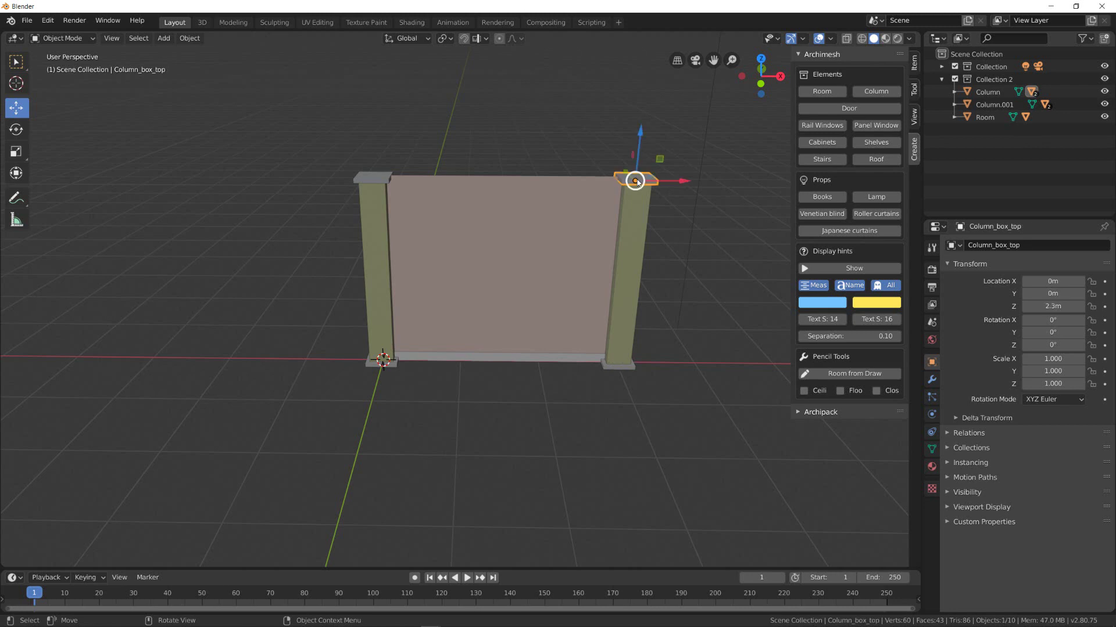
{"action": "left_click", "coordinate": [629, 248], "text": "shift"}
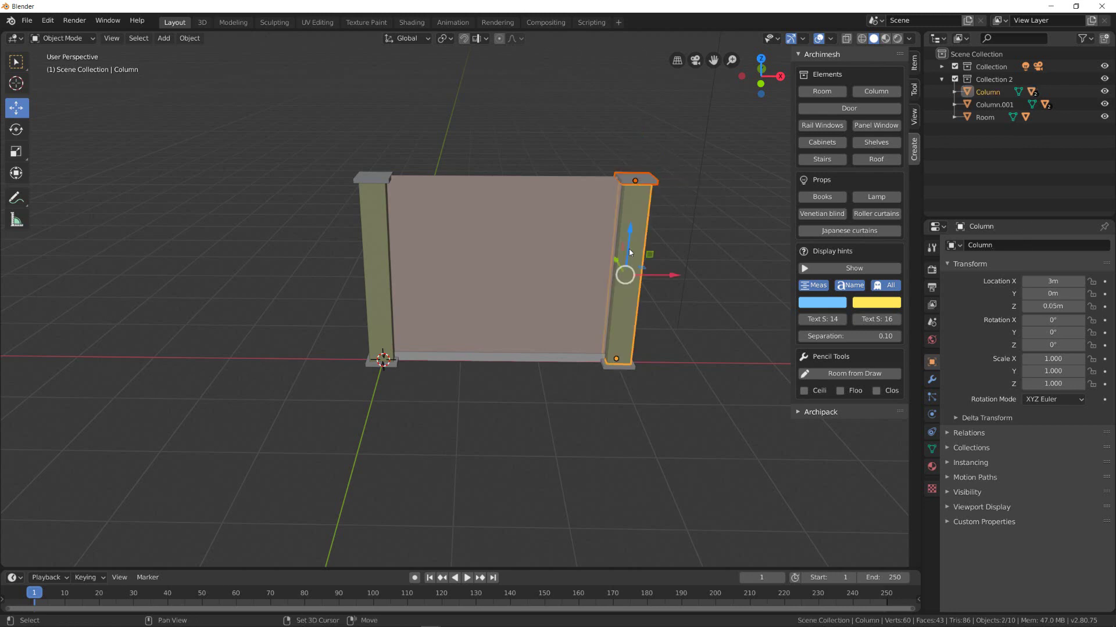
Join the right column's cap, shaft and base into one object and move it 3 m along X.
{"action": "left_click", "coordinate": [622, 367], "text": "shift"}
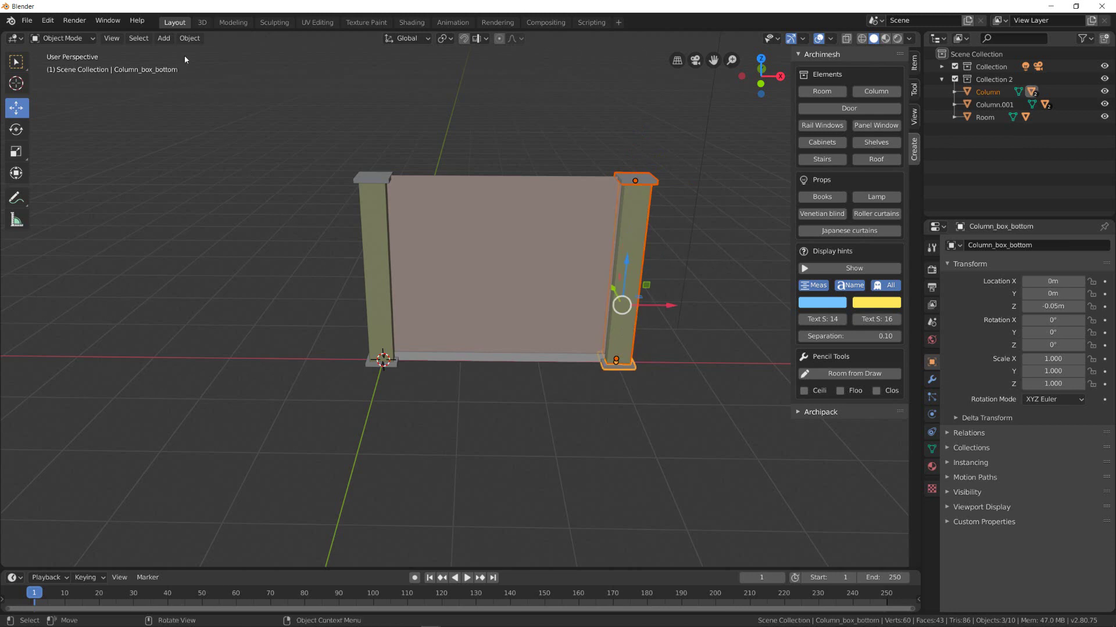
{"action": "left_click", "coordinate": [189, 38]}
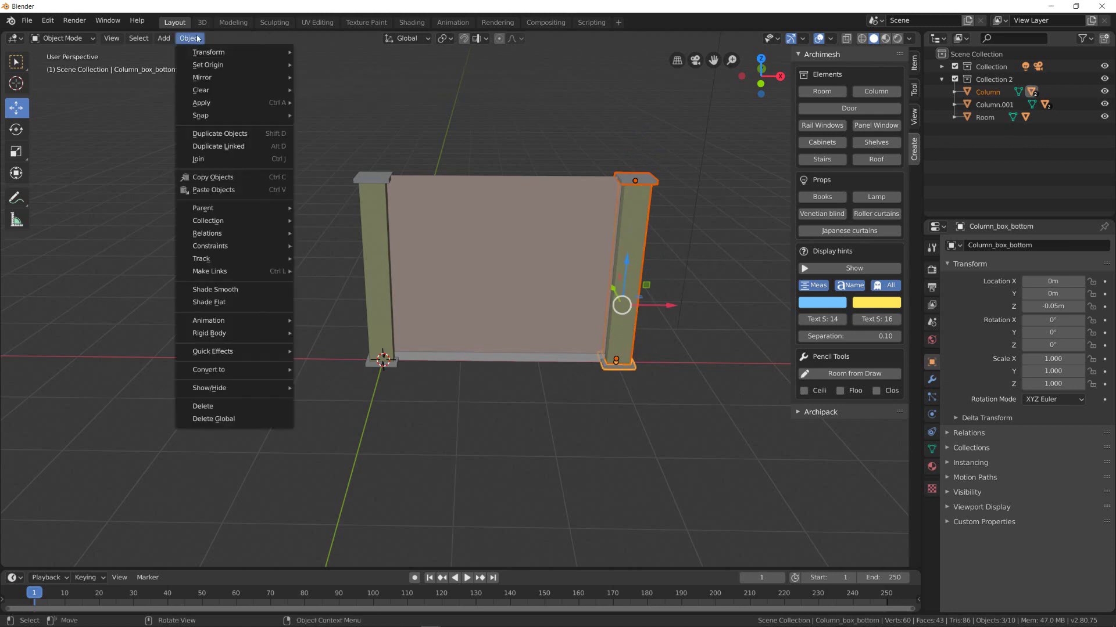
{"action": "left_click", "coordinate": [229, 161]}
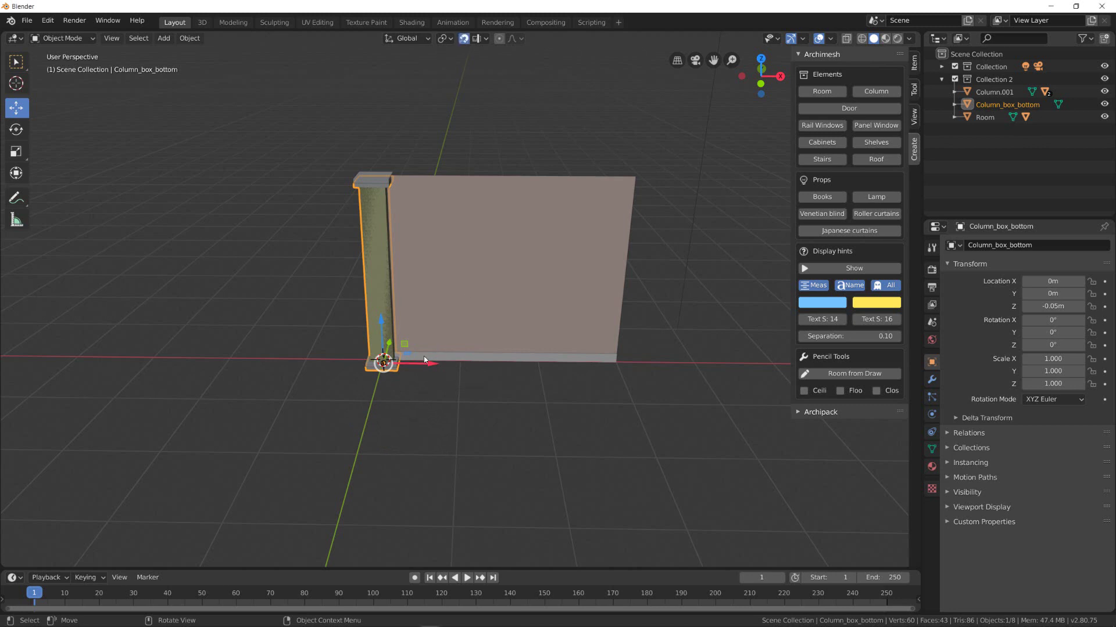
{"action": "left_click_drag", "start_coordinate": [441, 364], "coordinate": [656, 366]}
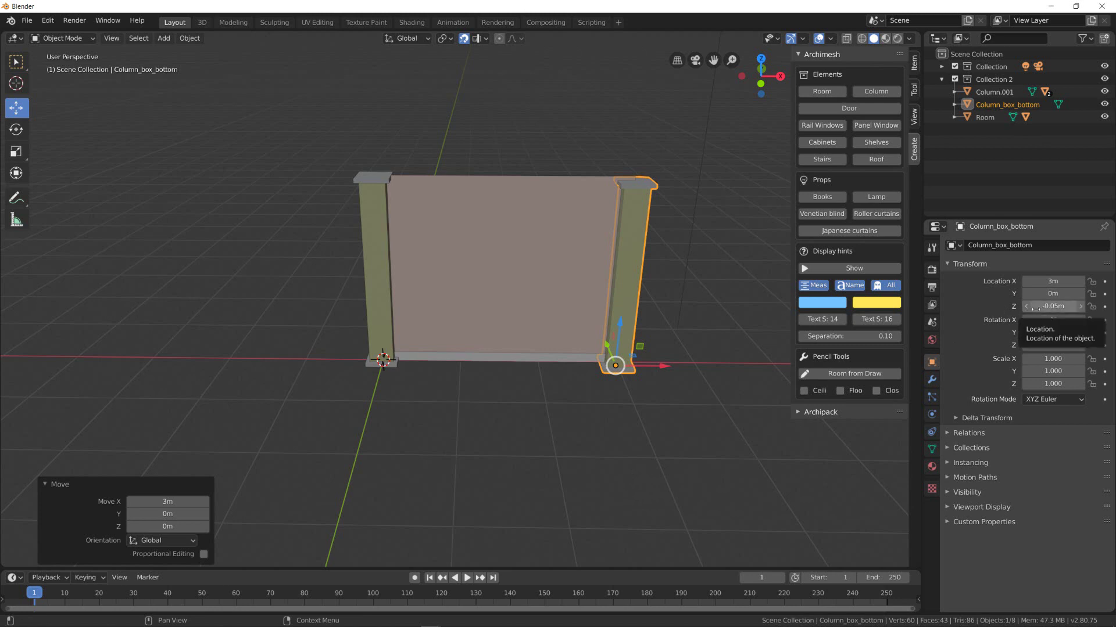
Set the merged Column_box_bottom's Location Z to 0 m.
{"action": "left_click", "coordinate": [1056, 307]}
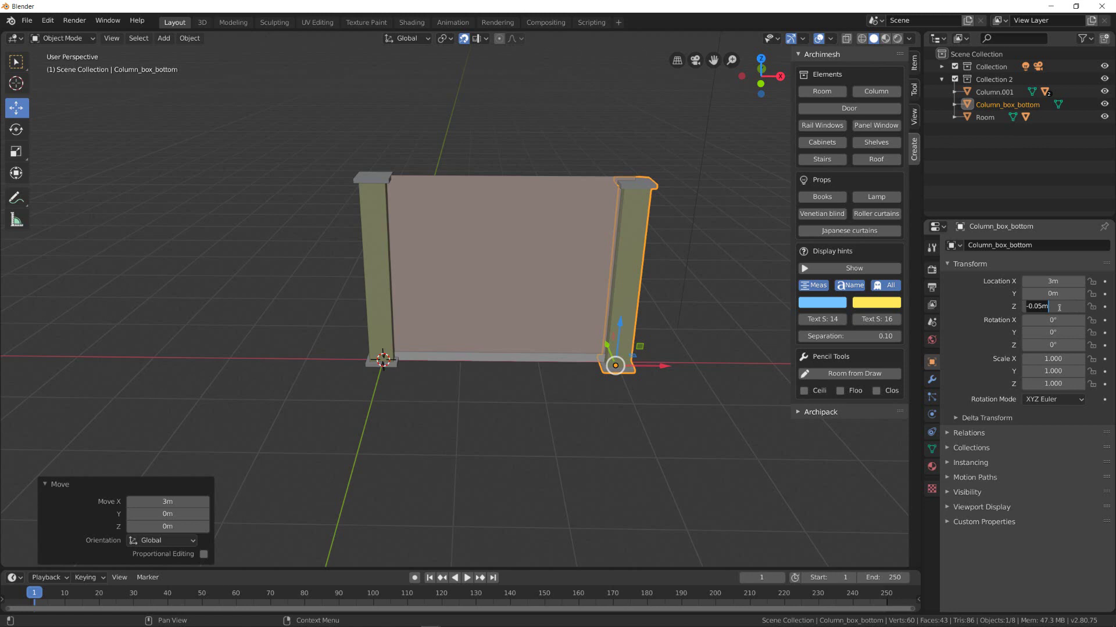
{"action": "type", "text": "0"}
{"action": "key", "text": "Return"}
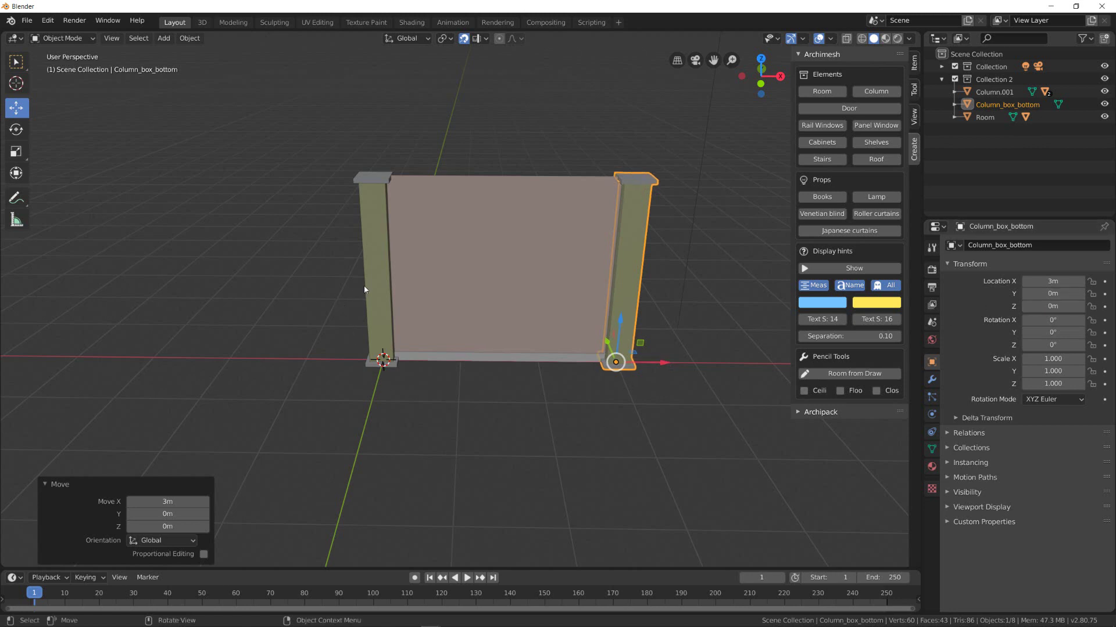
Join the left column's cap, shaft and base into one object.
{"action": "left_click", "coordinate": [374, 177]}
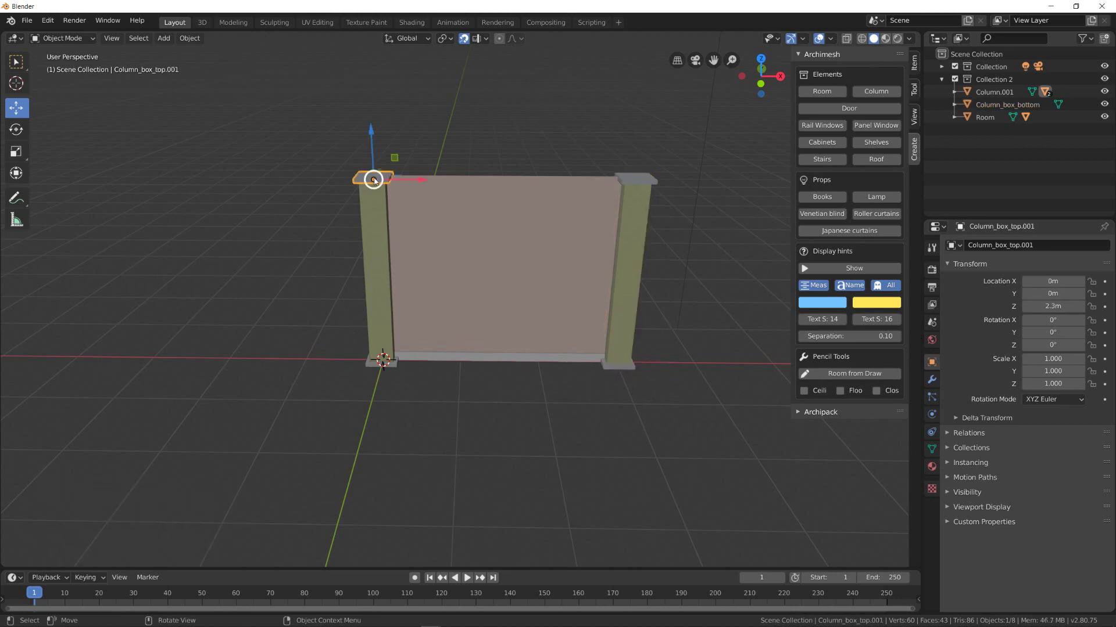
{"action": "left_click", "coordinate": [379, 233], "text": "shift"}
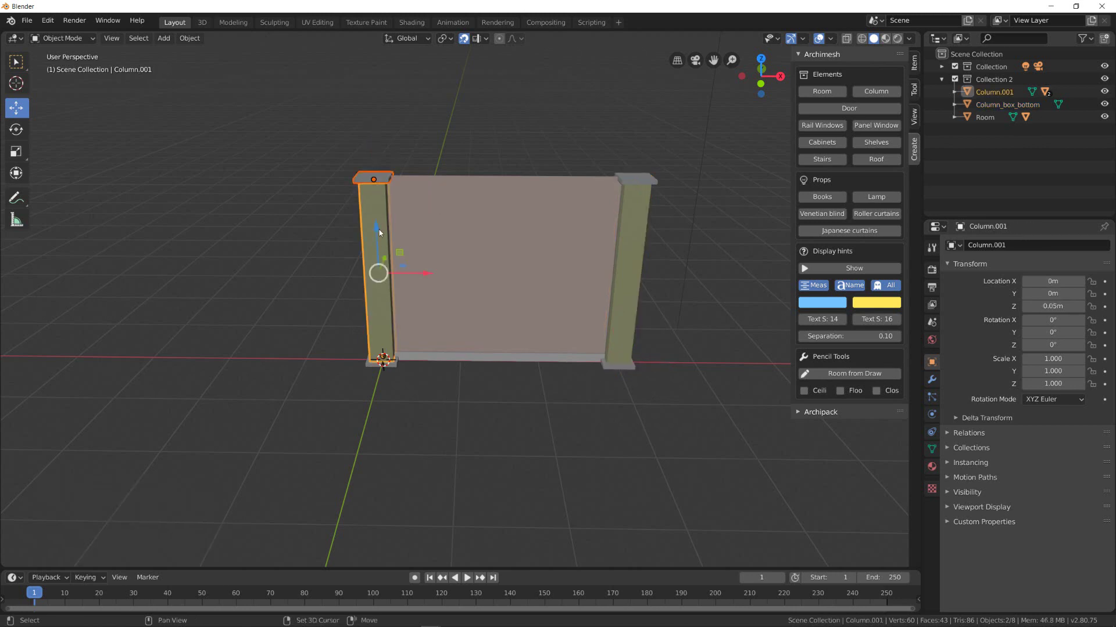
{"action": "left_click", "coordinate": [369, 366], "text": "shift"}
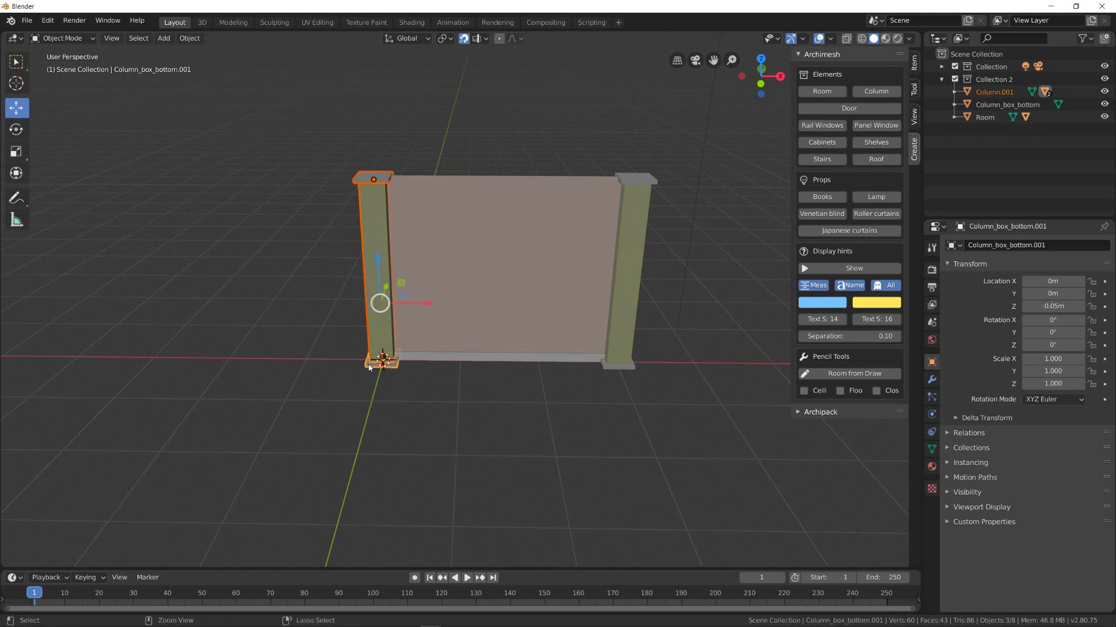
{"action": "key", "text": "ctrl+j"}
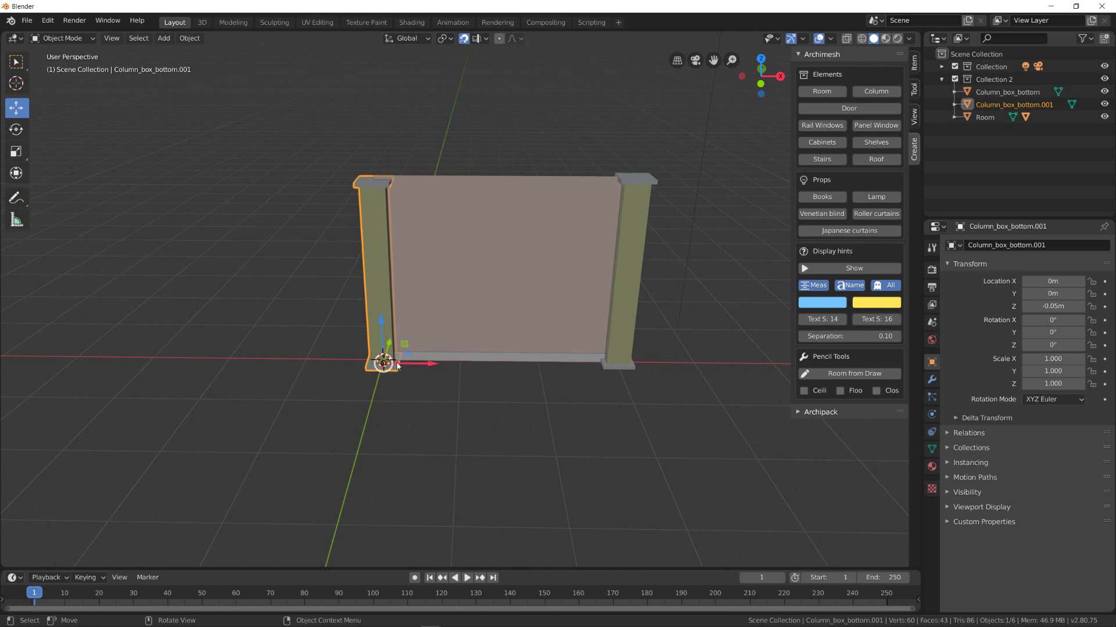
Set the left column's Location Z to 0 m and deselect it.
{"action": "left_click", "coordinate": [1069, 307]}
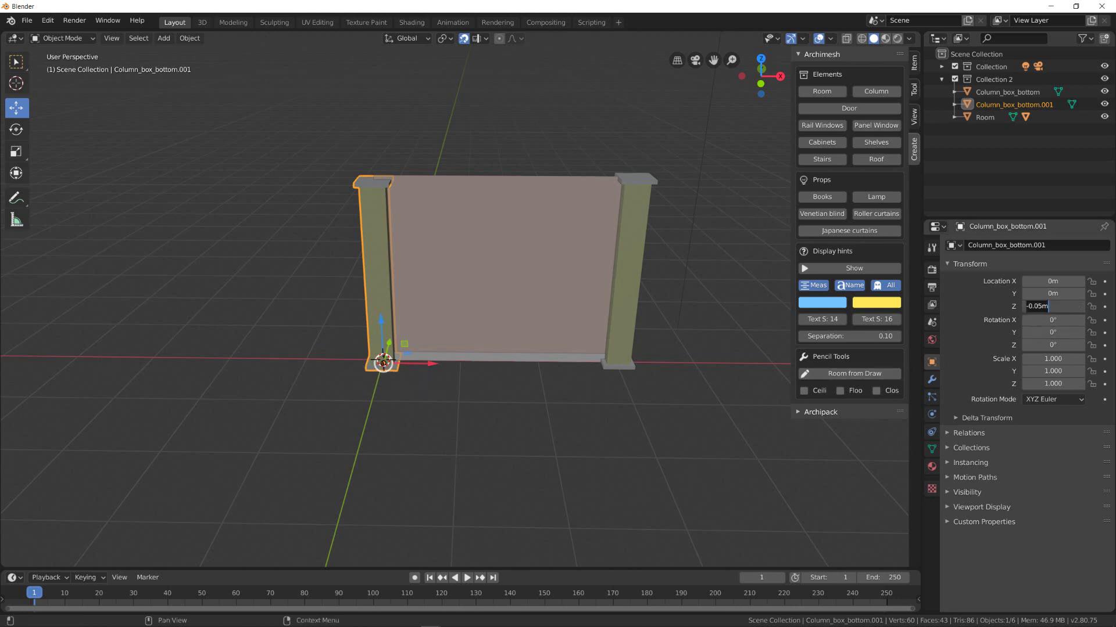
{"action": "key", "text": "ctrl+a"}
{"action": "type", "text": "0"}
{"action": "key", "text": "Return"}
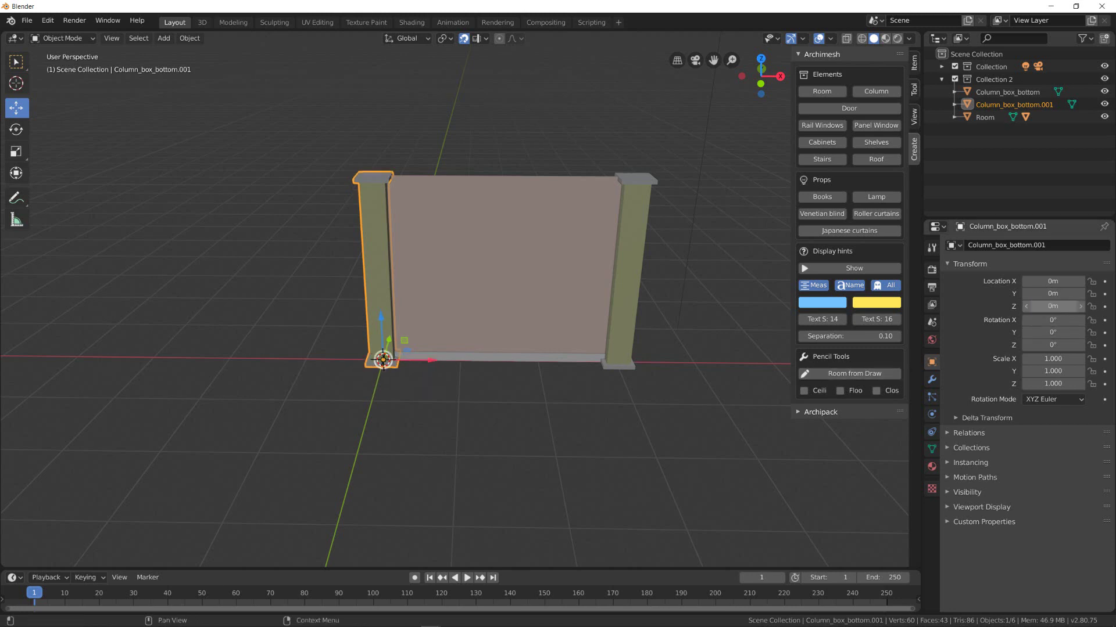
{"action": "left_click", "coordinate": [503, 430]}
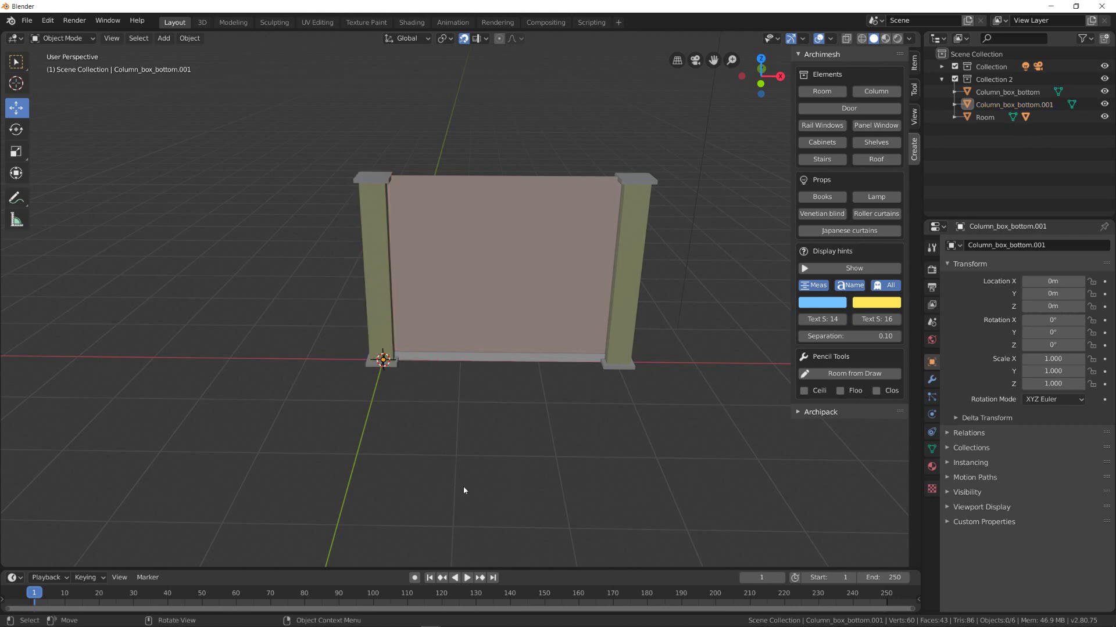
Join the Room wall into the Baseboard object.
{"action": "left_click", "coordinate": [515, 232]}
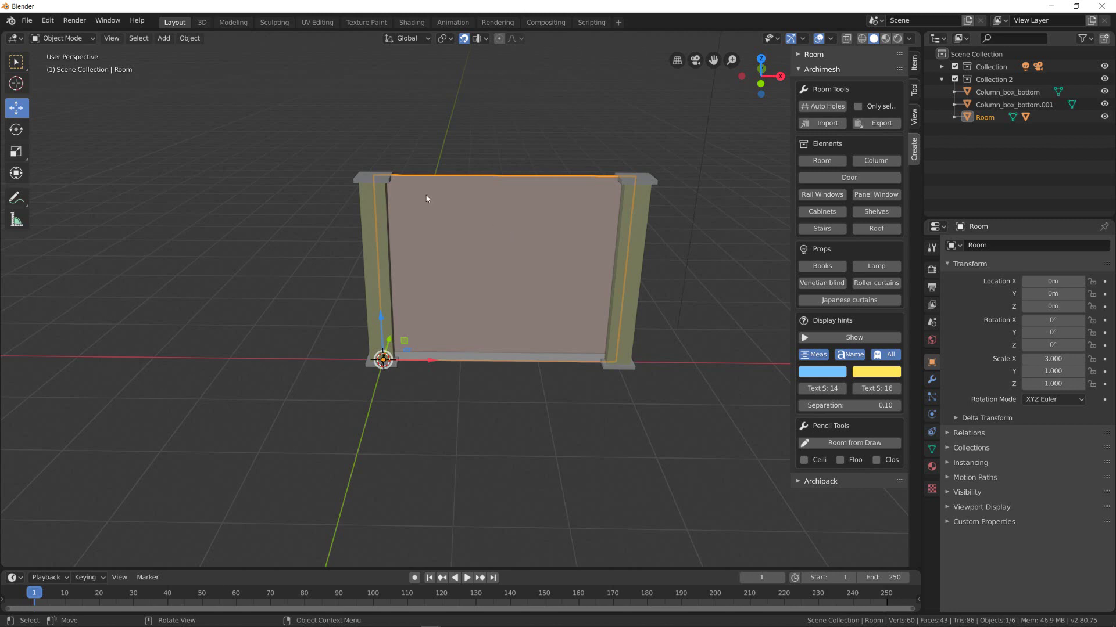
{"action": "left_click", "coordinate": [502, 359], "text": "shift"}
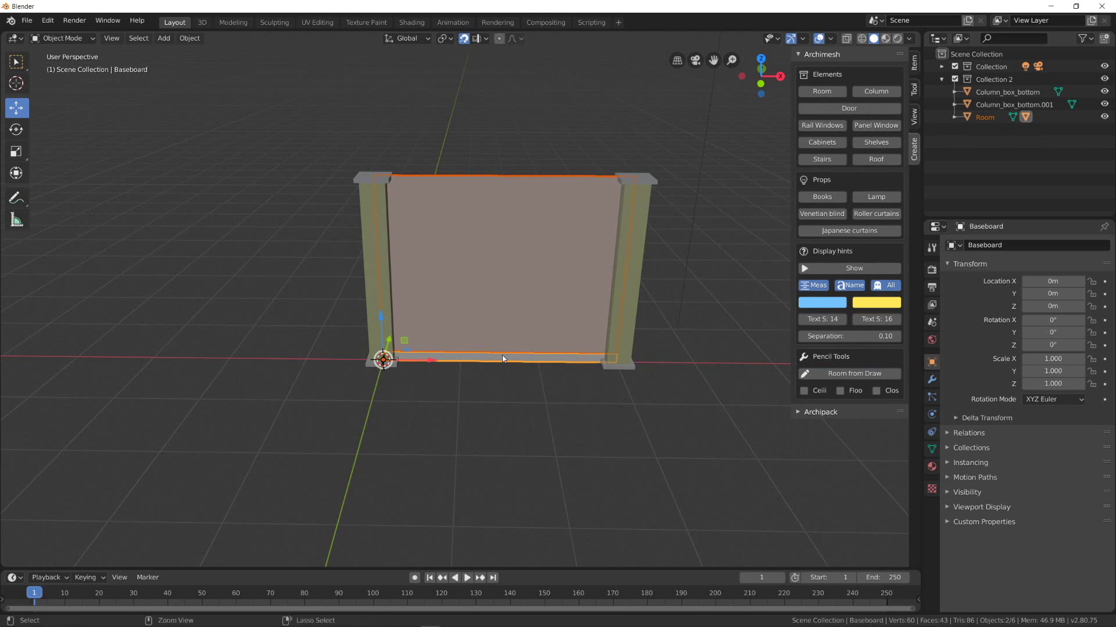
{"action": "key", "text": "ctrl+j"}
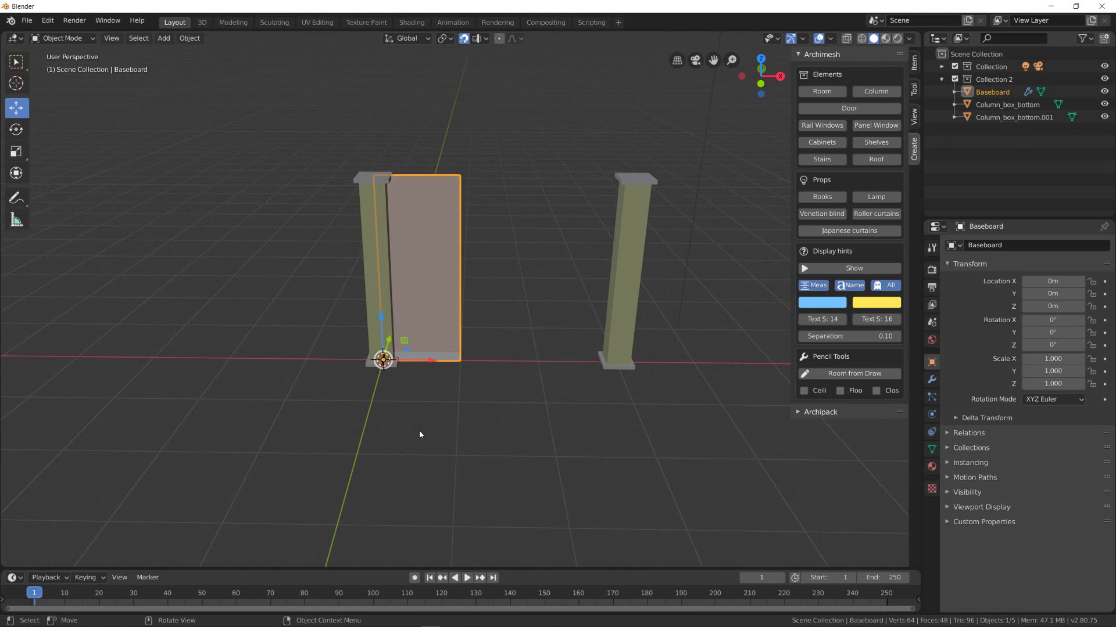
Scale the Baseboard to X 3.000 to span between both columns.
{"action": "key", "text": "s"}
{"action": "key", "text": "x"}
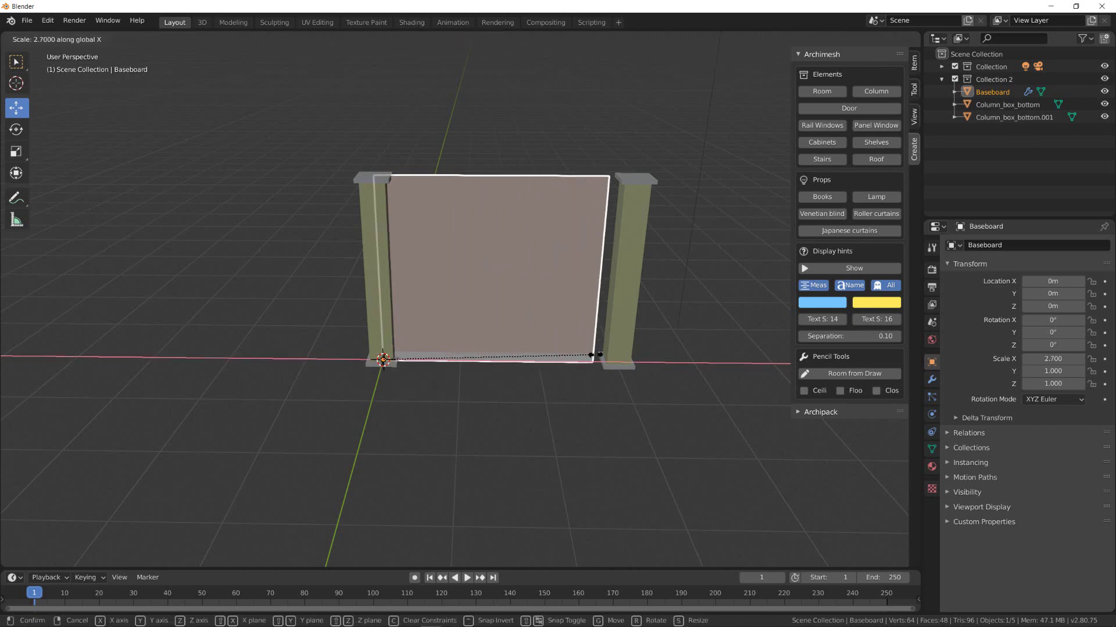
{"action": "left_click", "coordinate": [623, 358]}
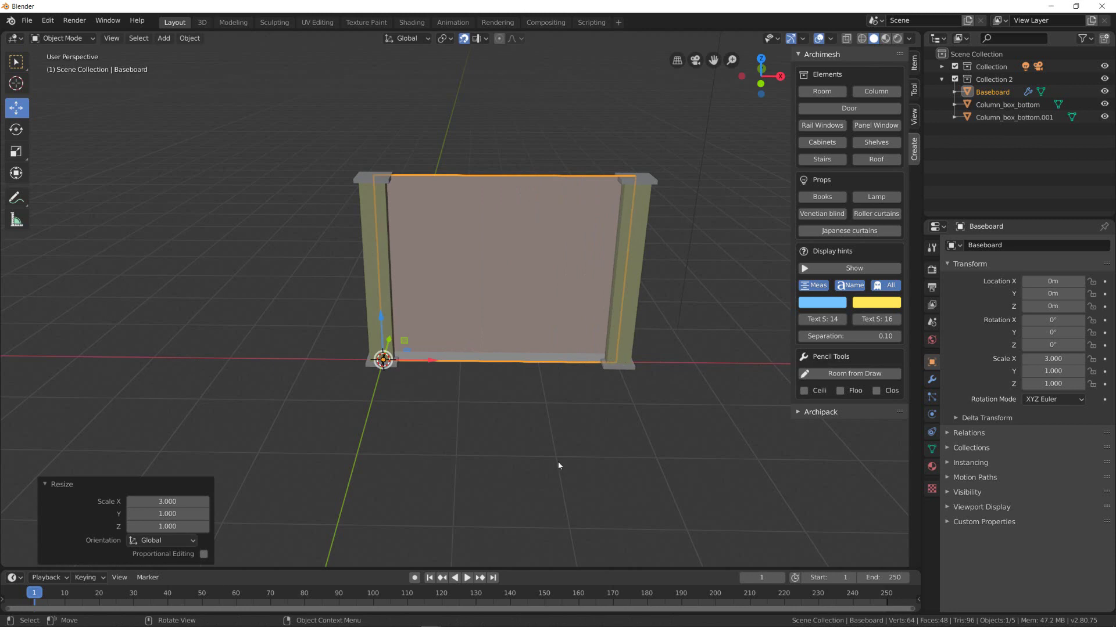
{"action": "left_click", "coordinate": [497, 463]}
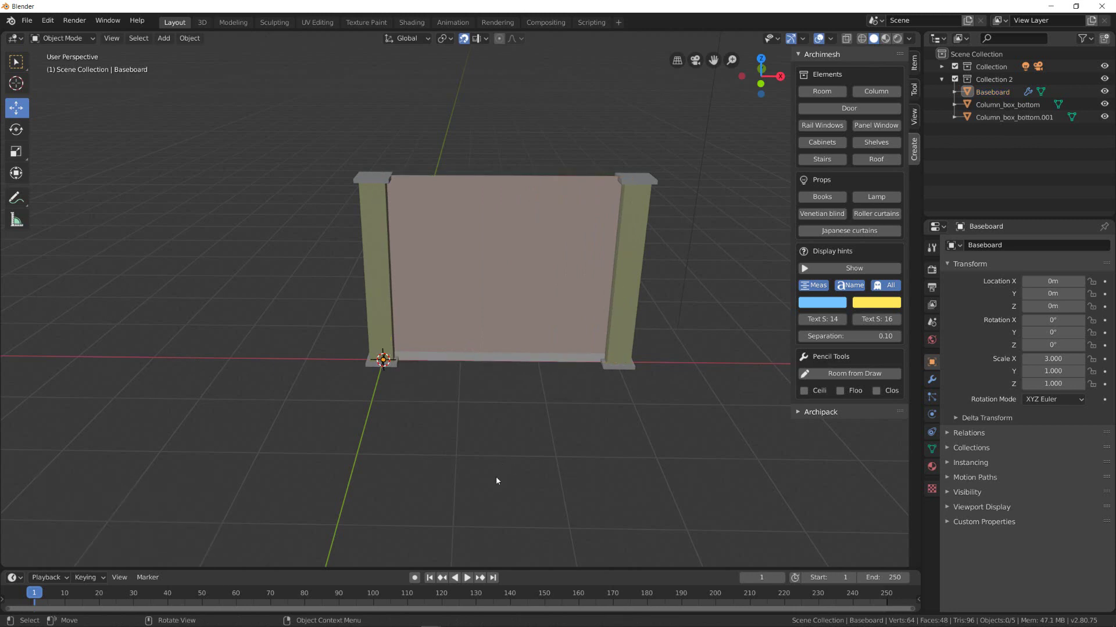
Join the left column, baseboard wall and right column (active) into one Column_box_bottom object with Ctrl+J.
{"action": "left_click", "coordinate": [381, 239]}
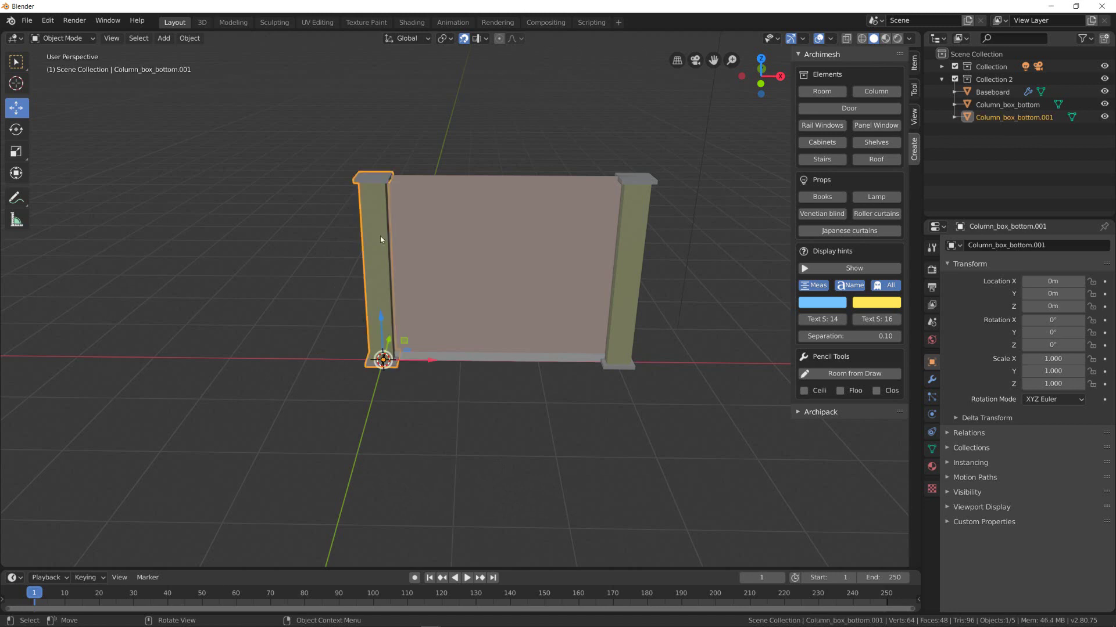
{"action": "left_click", "coordinate": [544, 243]}
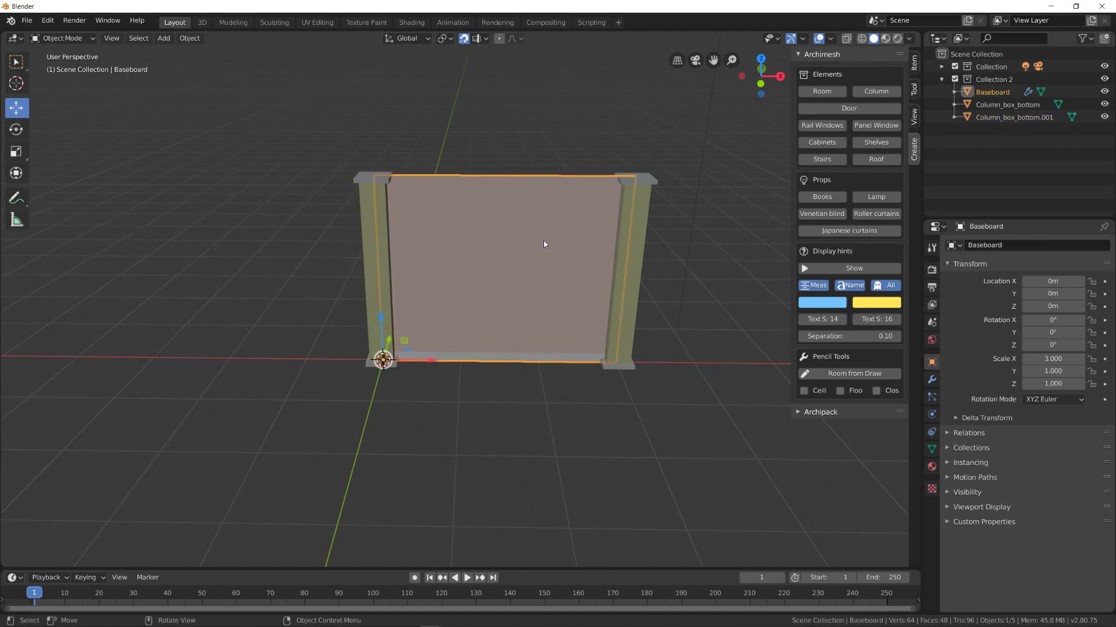
{"action": "left_click", "coordinate": [638, 228]}
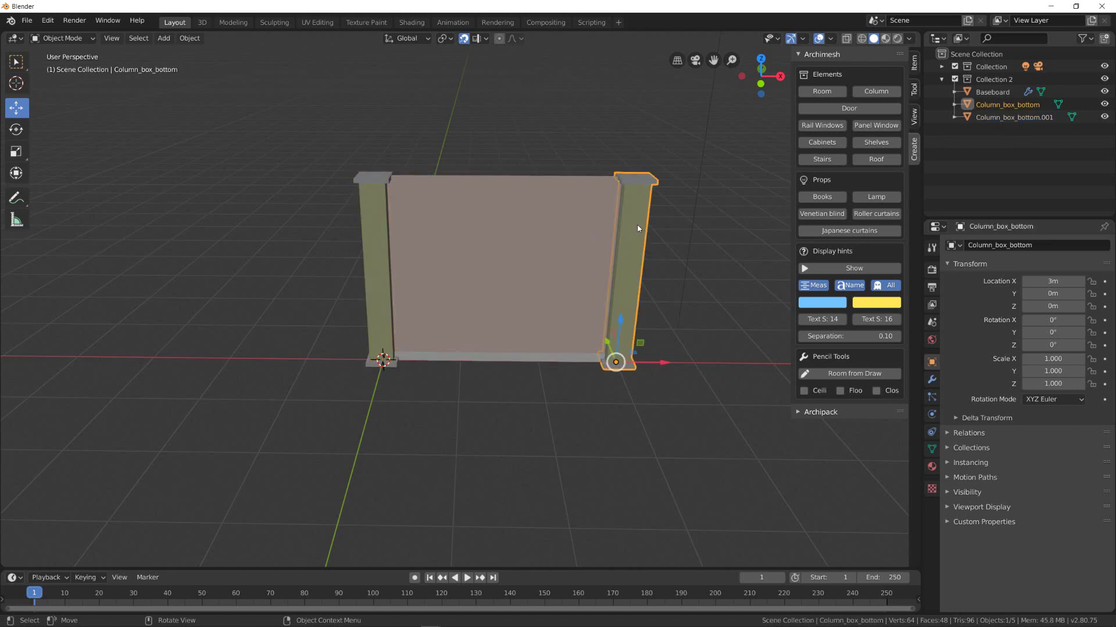
{"action": "left_click", "coordinate": [616, 418]}
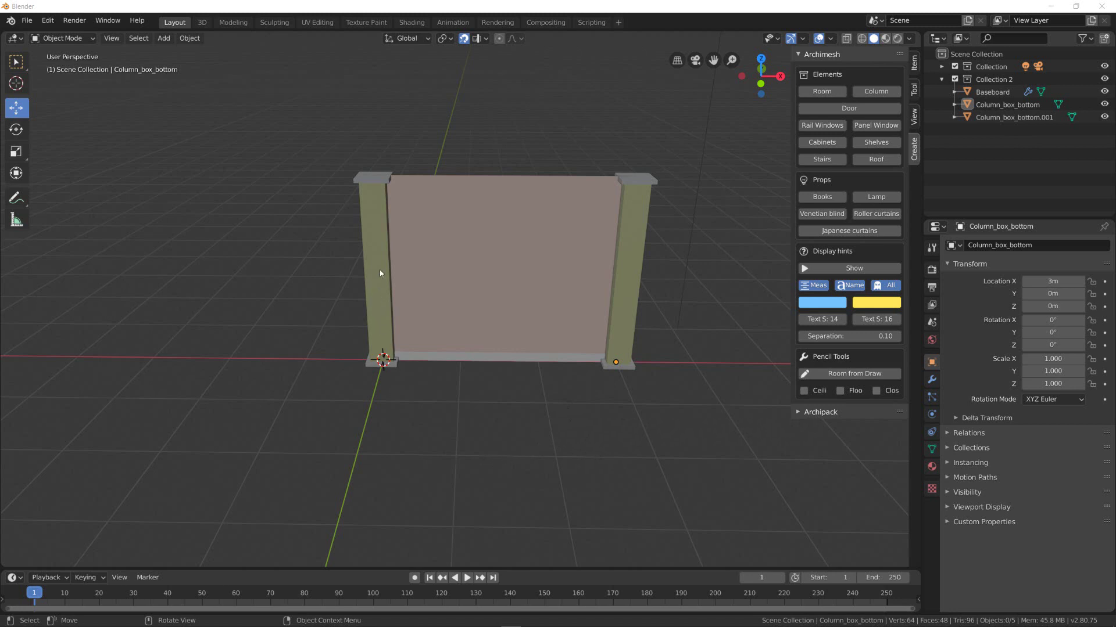
{"action": "left_click", "coordinate": [383, 250]}
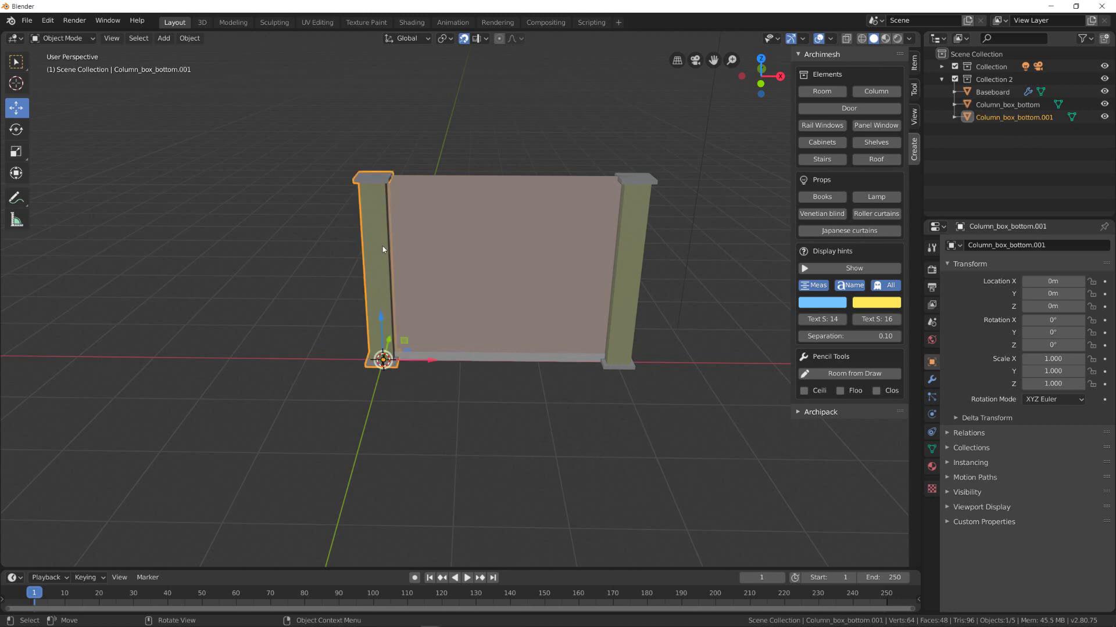
{"action": "left_click", "coordinate": [465, 242], "text": "shift"}
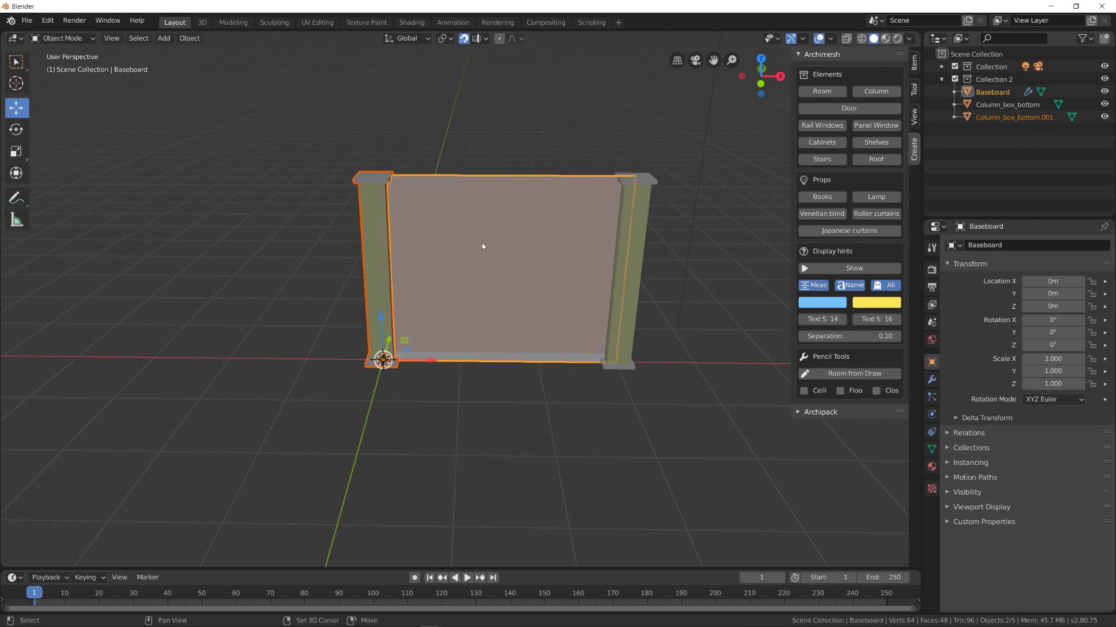
{"action": "left_click", "coordinate": [641, 254], "text": "shift"}
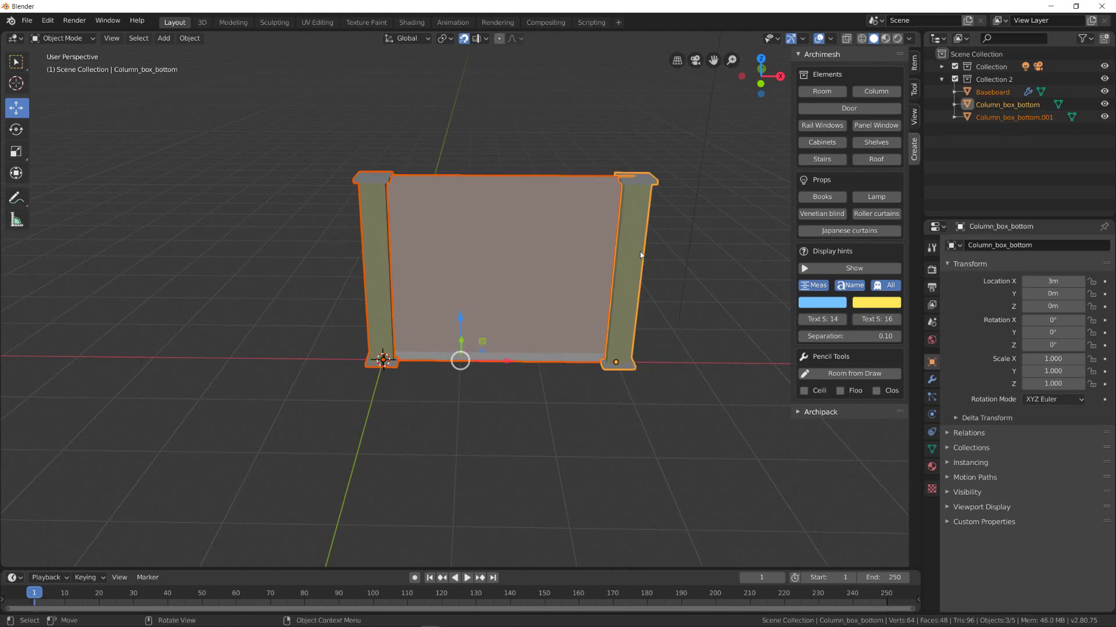
{"action": "key", "text": "ctrl+j"}
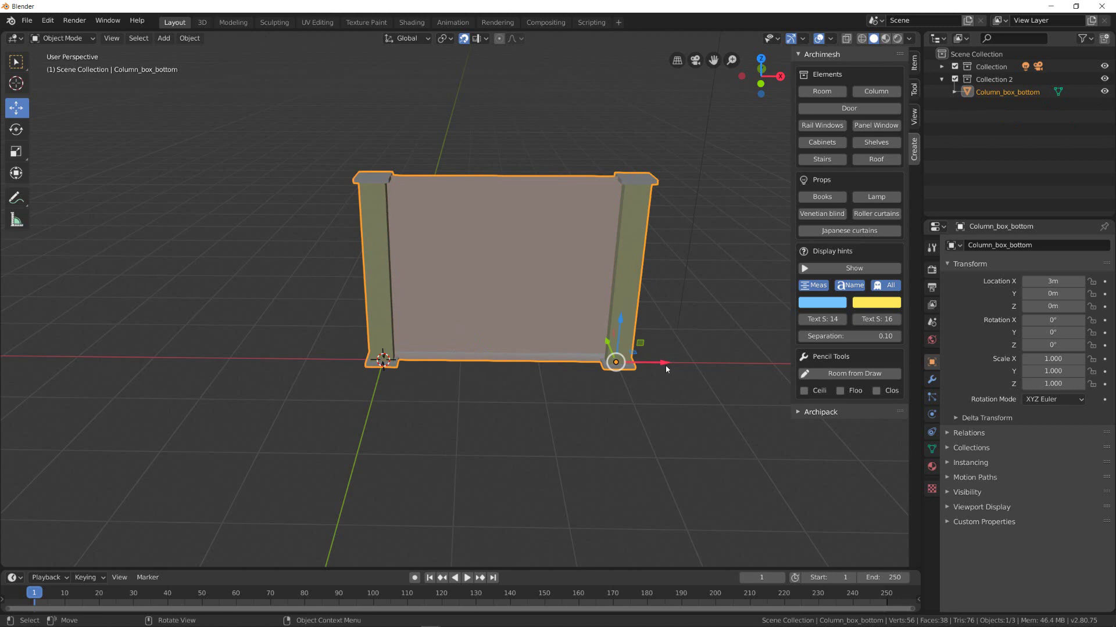
{"action": "mouse_move", "coordinate": [666, 368]}
{"action": "left_mouse_down"}
{"action": "mouse_move", "coordinate": [715, 368]}
{"action": "mouse_move", "coordinate": [699, 368]}
{"action": "left_mouse_up"}
Try Geometry to Origin on the joined wall, then undo it.
{"action": "left_click", "coordinate": [189, 38]}
{"action": "mouse_move", "coordinate": [218, 64]}
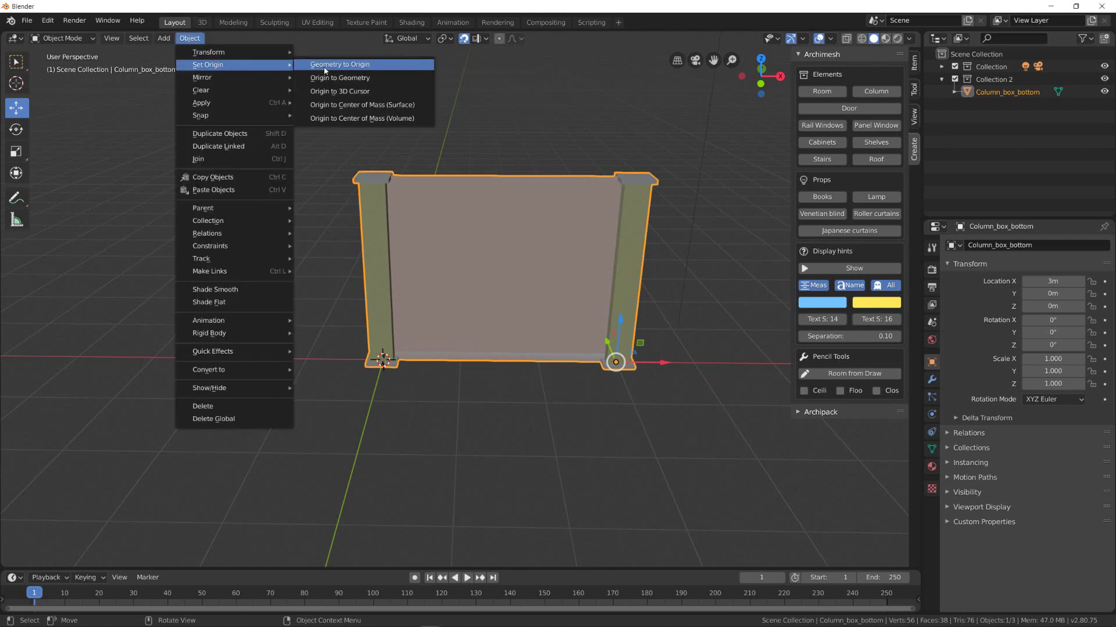
{"action": "left_click", "coordinate": [351, 65]}
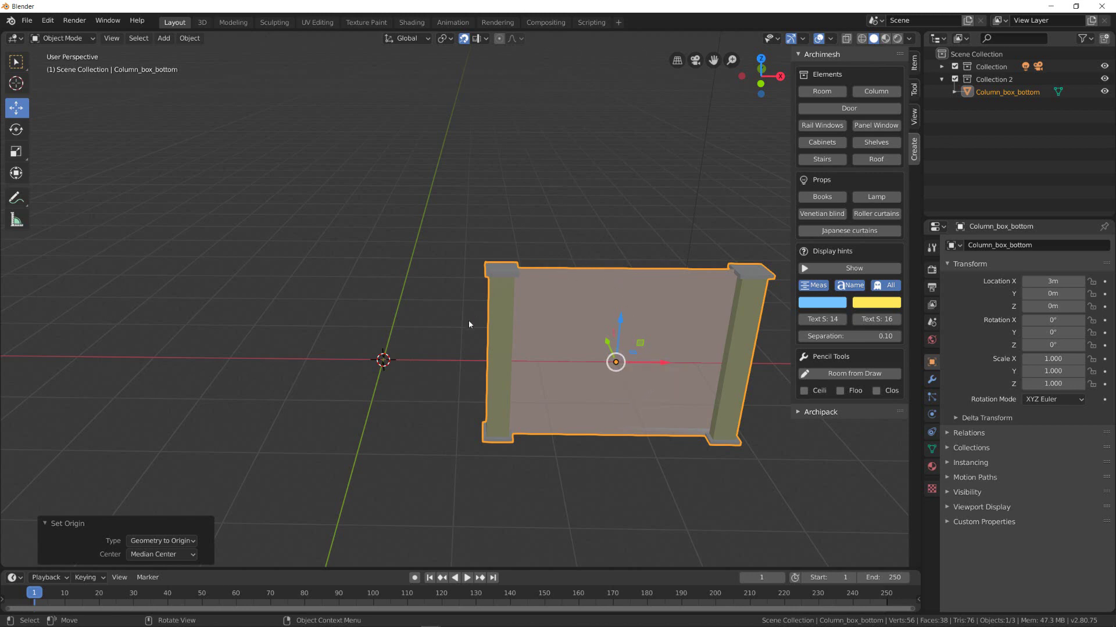
{"action": "left_click", "coordinate": [335, 229]}
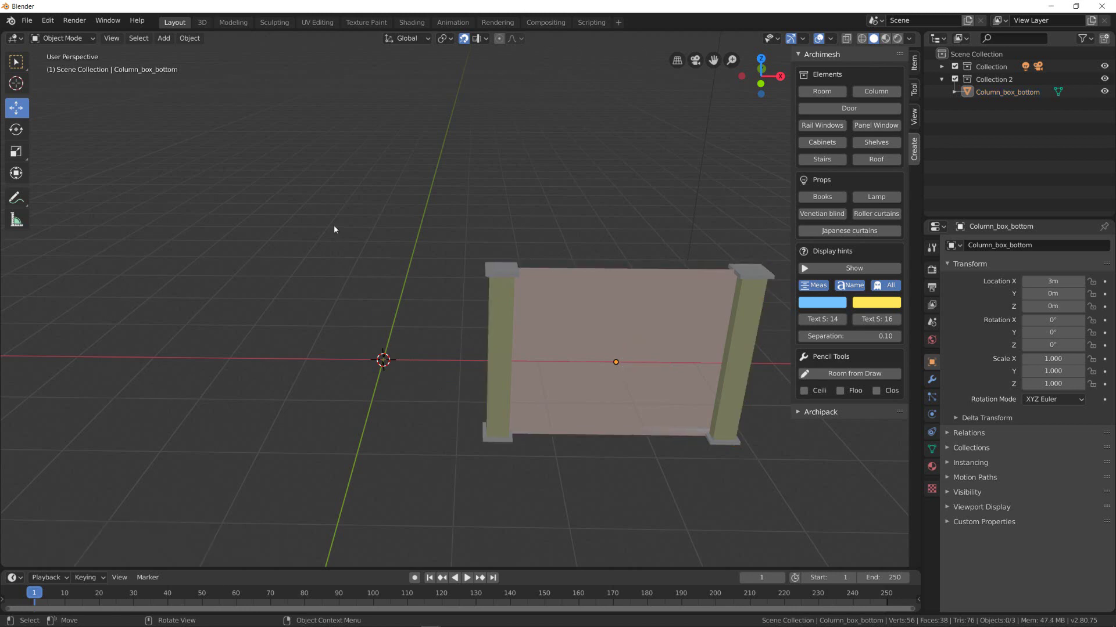
{"action": "key", "text": "ctrl+z"}
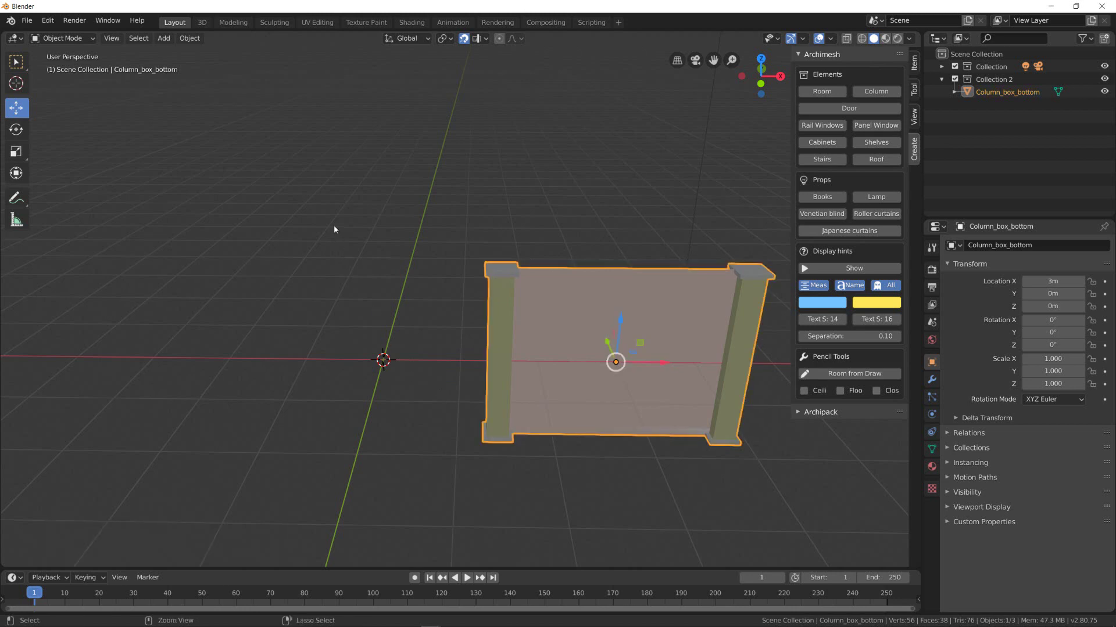
{"action": "key", "text": "ctrl+z"}
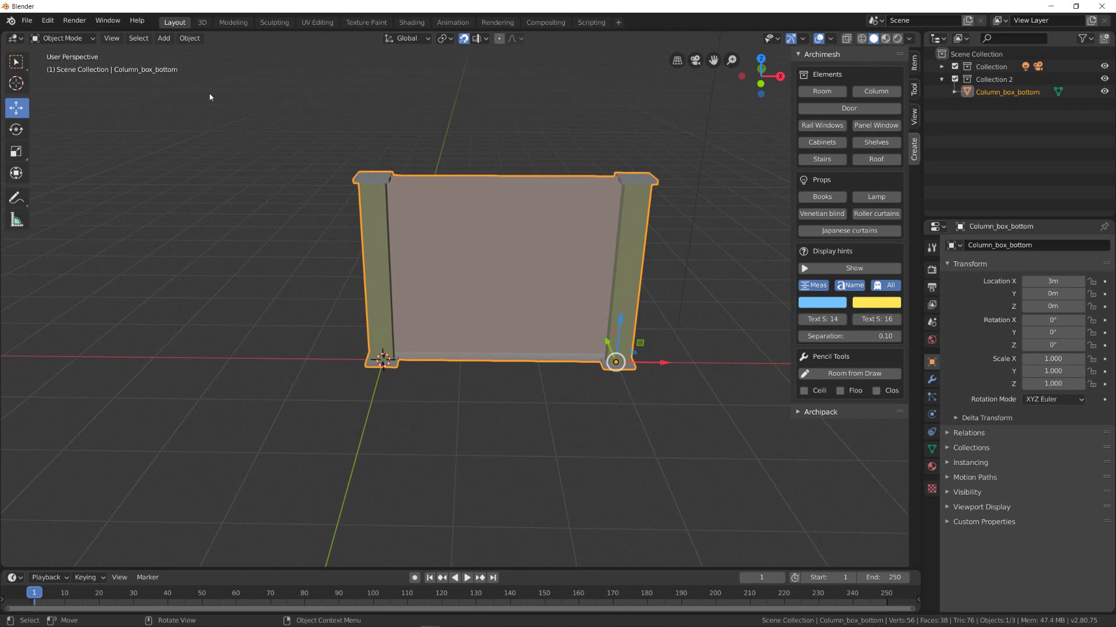
Set the wall's origin to the 3D cursor, then to its geometry centre.
{"action": "left_click", "coordinate": [197, 44]}
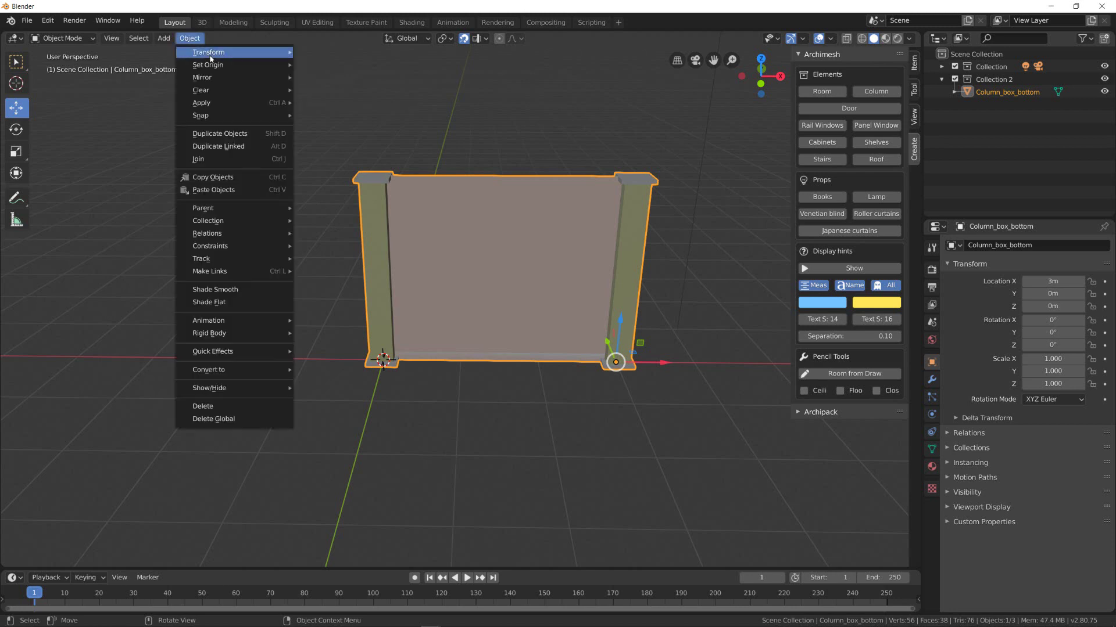
{"action": "mouse_move", "coordinate": [210, 64]}
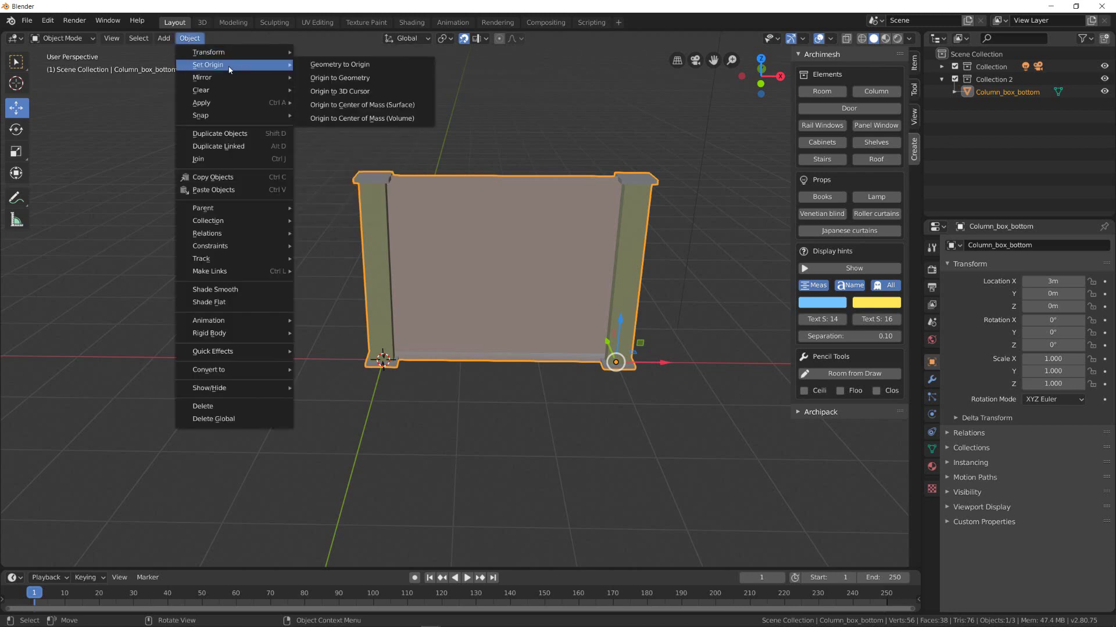
{"action": "left_click", "coordinate": [359, 91]}
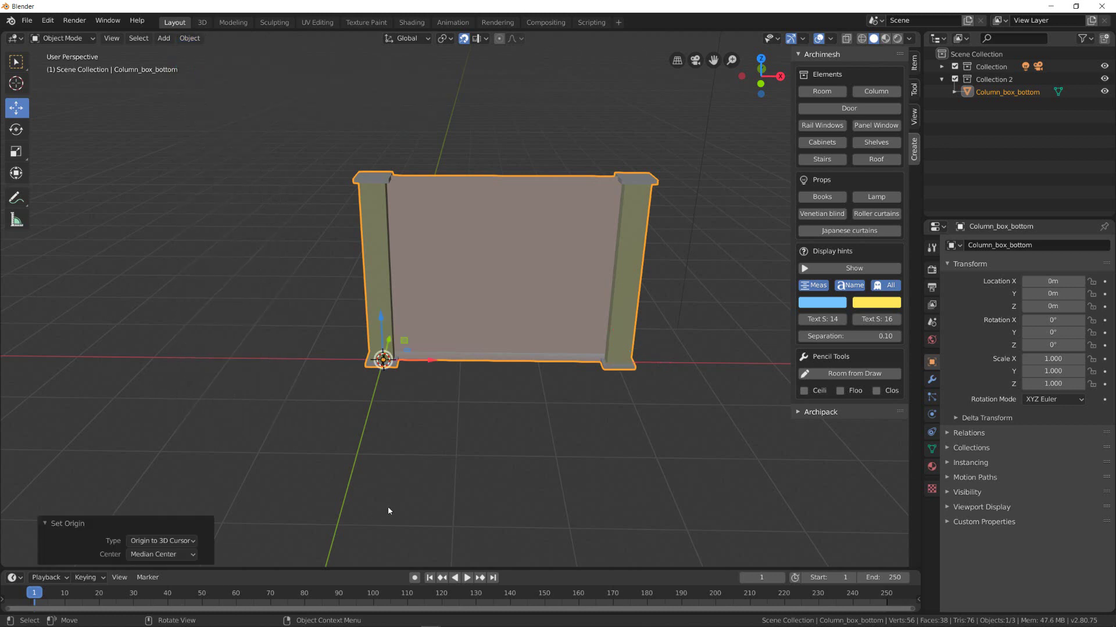
{"action": "left_click", "coordinate": [189, 37]}
{"action": "mouse_move", "coordinate": [207, 64]}
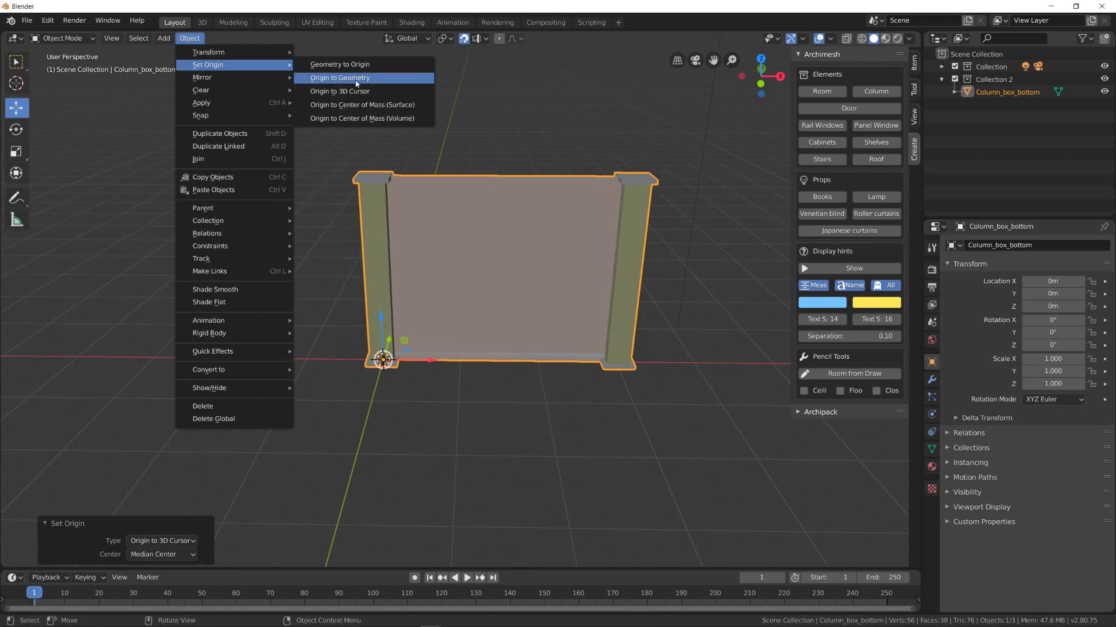
{"action": "left_click", "coordinate": [355, 81]}
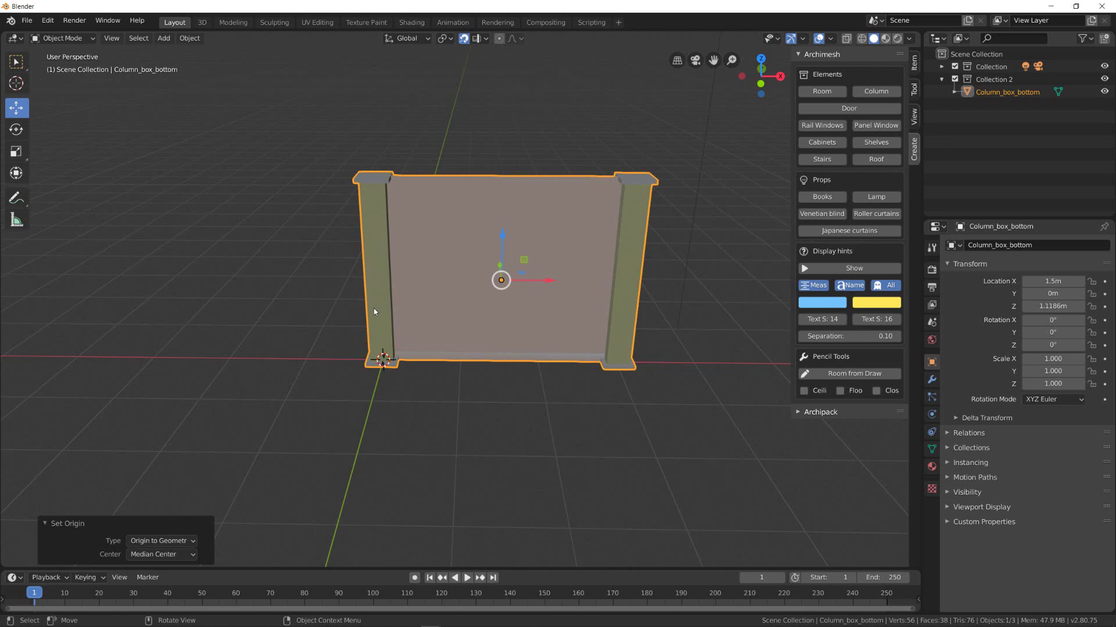
{"action": "left_click", "coordinate": [264, 243]}
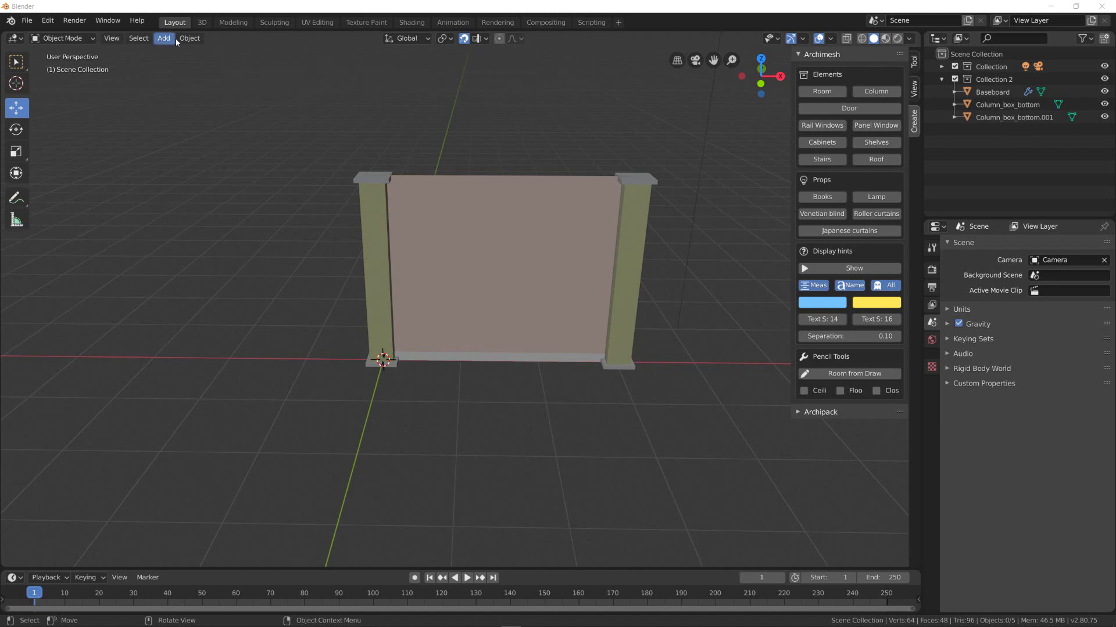
Open the Add menu to show the Empty types such as Plain Axes and Arrows.
{"action": "left_click", "coordinate": [197, 41]}
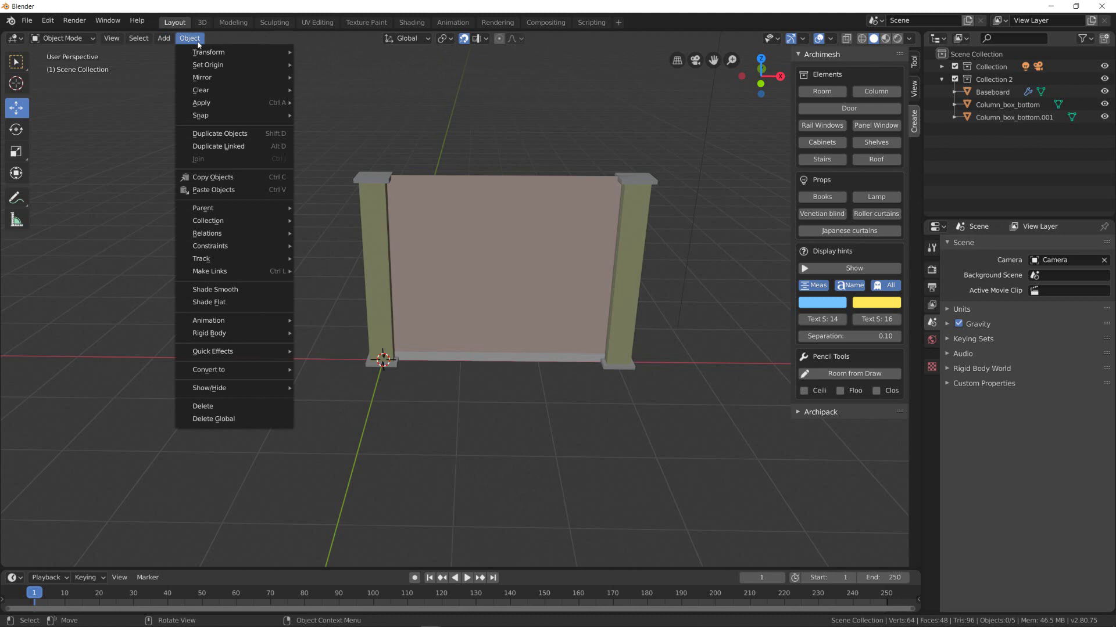
{"action": "left_click", "coordinate": [165, 39]}
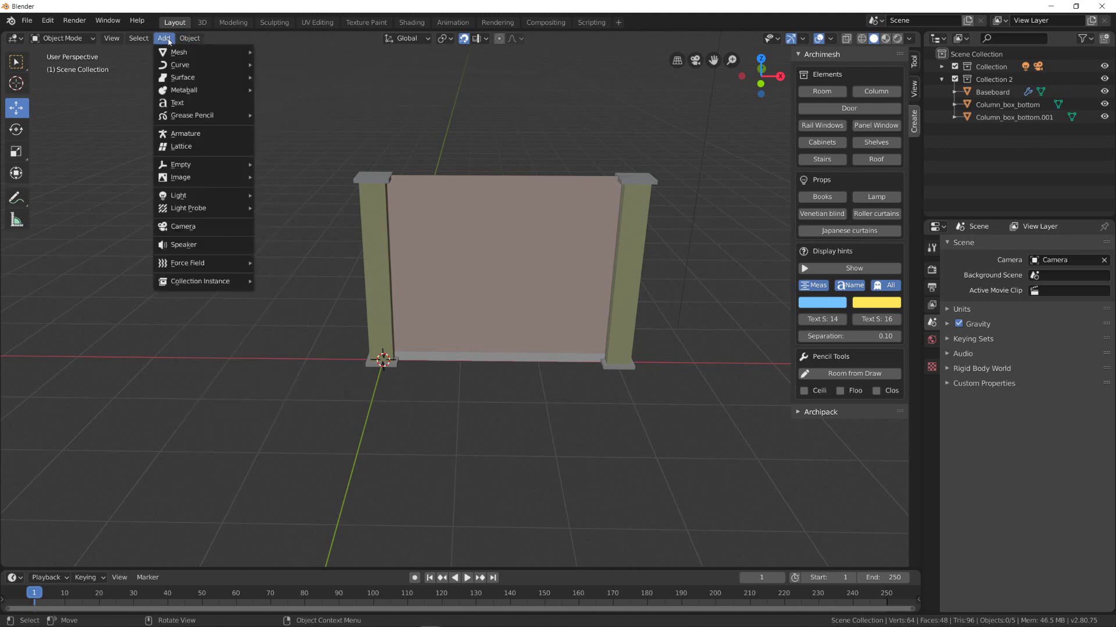
{"action": "mouse_move", "coordinate": [200, 164]}
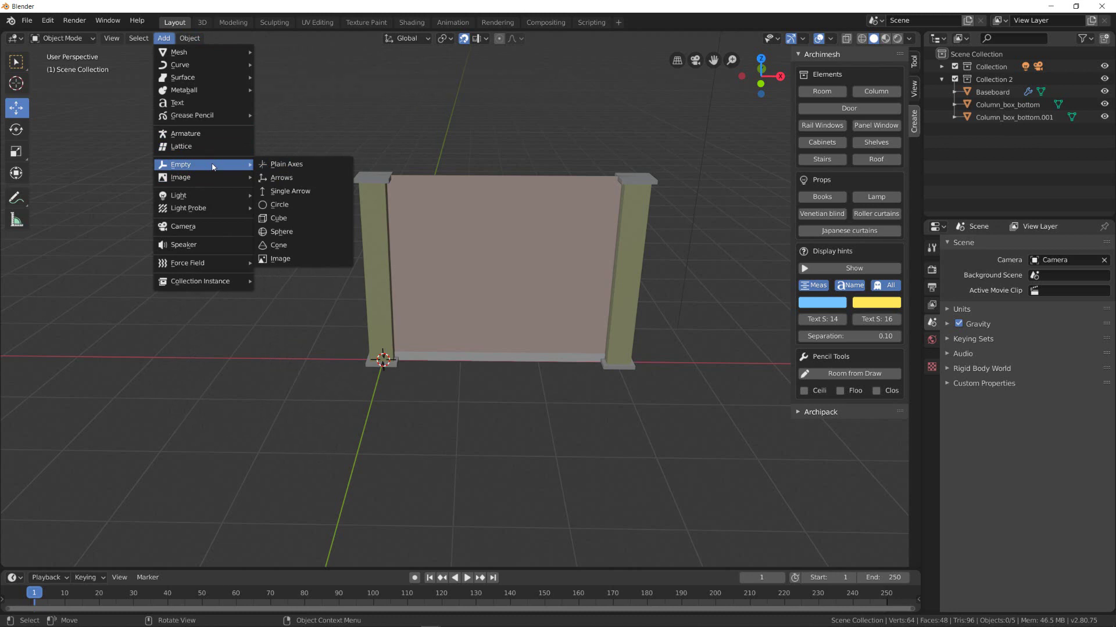
Add an Arrows empty with a 1 m radius.
{"action": "left_click", "coordinate": [291, 179]}
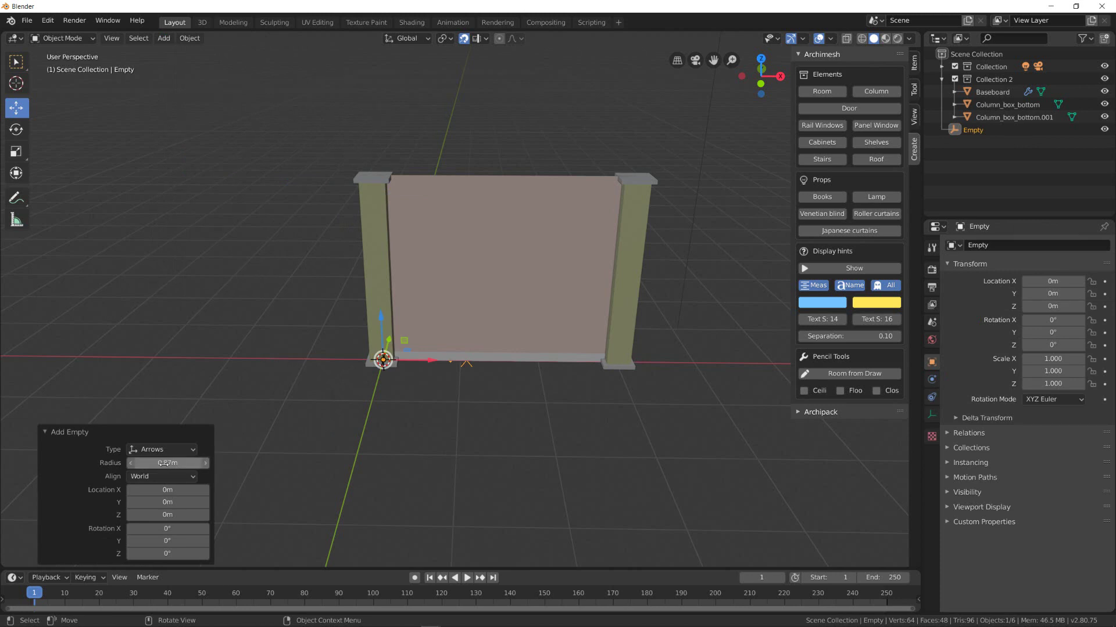
{"action": "mouse_move", "coordinate": [167, 463]}
{"action": "left_mouse_down"}
{"action": "mouse_move", "coordinate": [279, 463]}
{"action": "mouse_move", "coordinate": [181, 470]}
{"action": "left_mouse_up"}
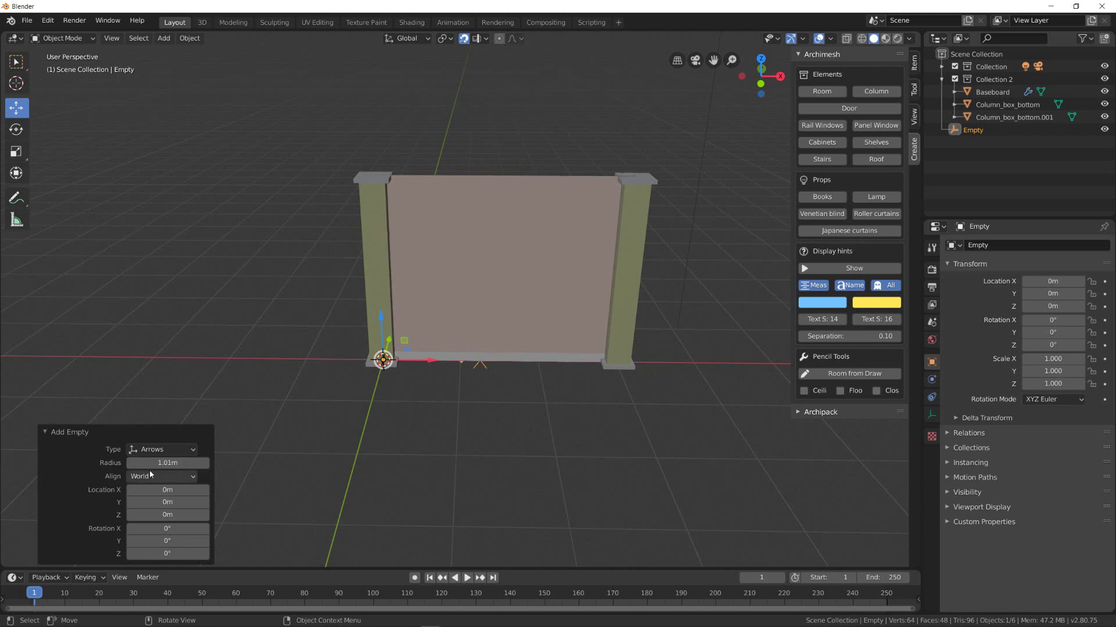
{"action": "left_click", "coordinate": [169, 463]}
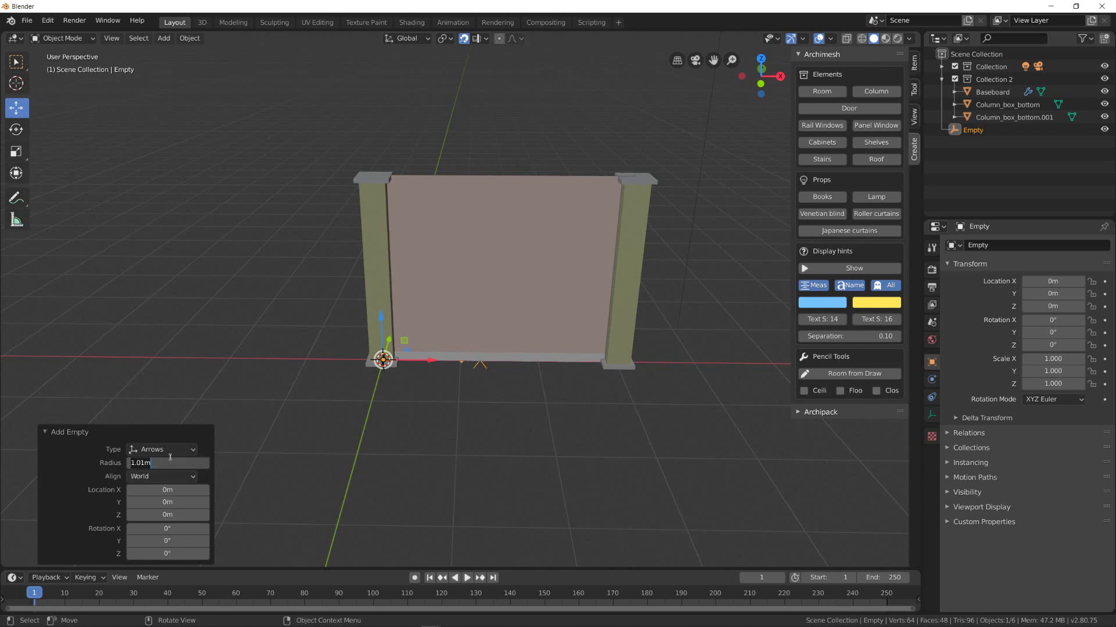
{"action": "type", "text": "1"}
{"action": "key", "text": "Return"}
{"action": "left_click", "coordinate": [405, 412]}
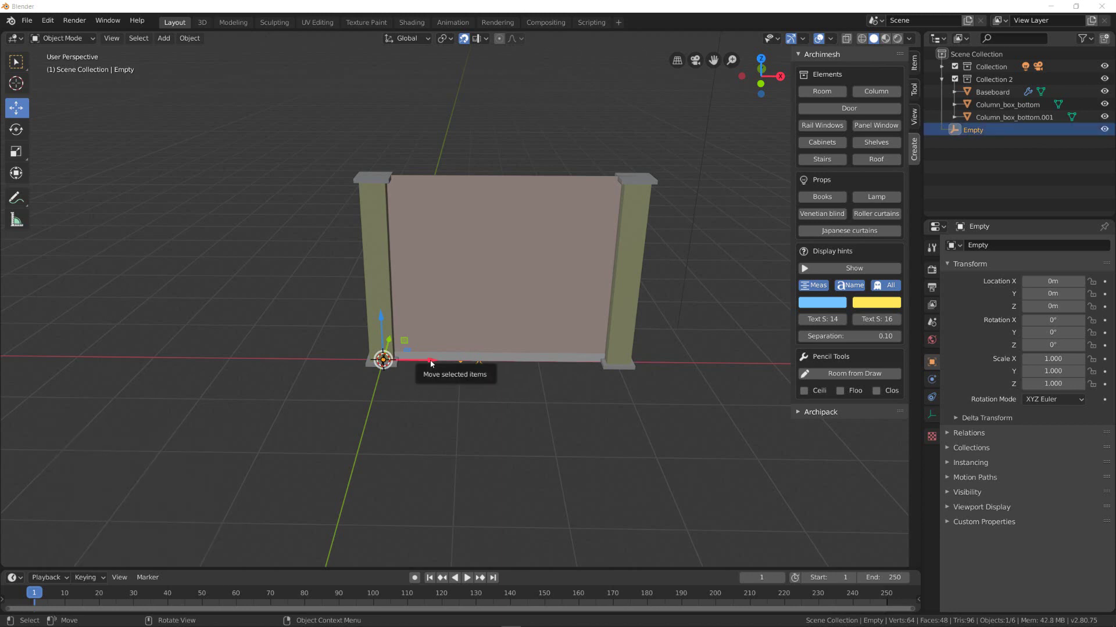
Move the empty 1 m along X and 3 m up on Z, above the wall.
{"action": "left_click_drag", "start_coordinate": [431, 369], "coordinate": [491, 364]}
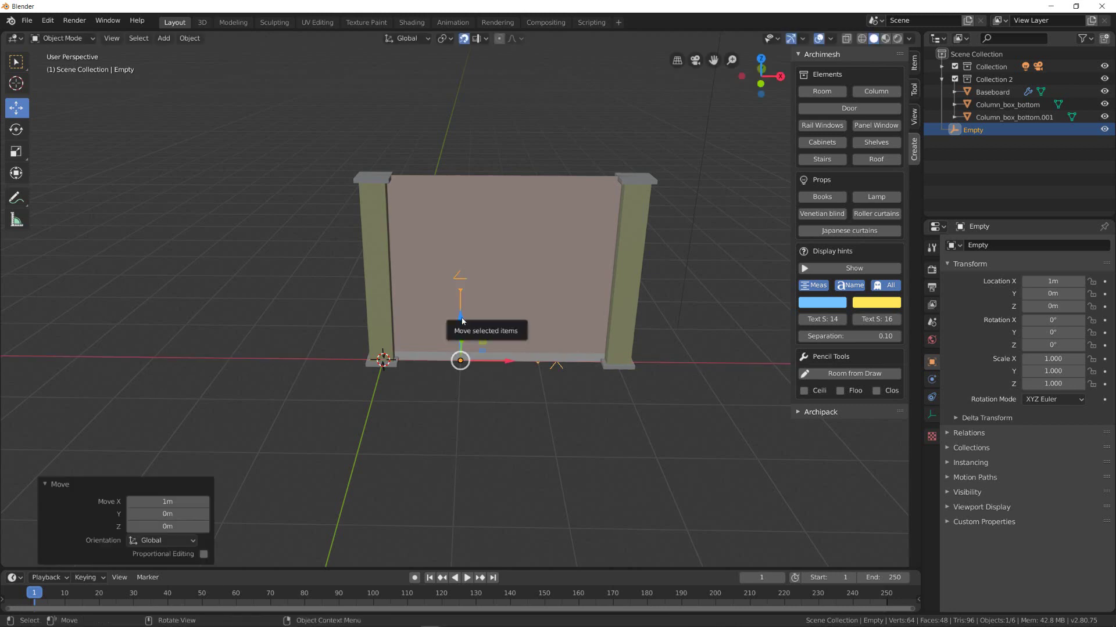
{"action": "mouse_move", "coordinate": [462, 321]}
{"action": "left_mouse_down"}
{"action": "mouse_move", "coordinate": [466, 76]}
{"action": "mouse_move", "coordinate": [659, 80]}
{"action": "left_mouse_up"}
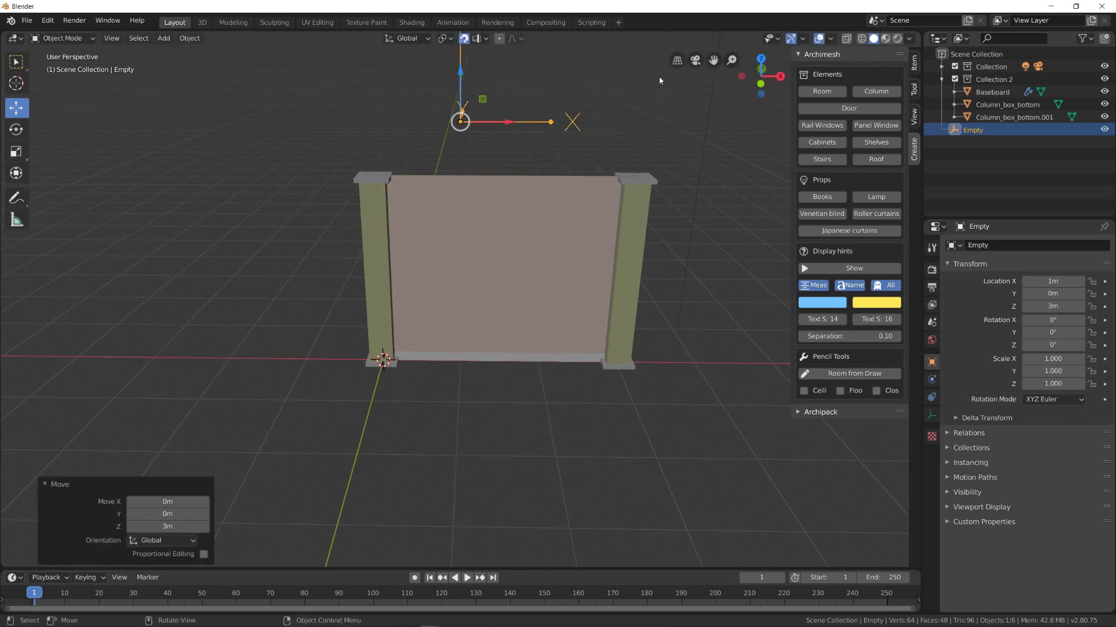
{"action": "left_click", "coordinate": [670, 127]}
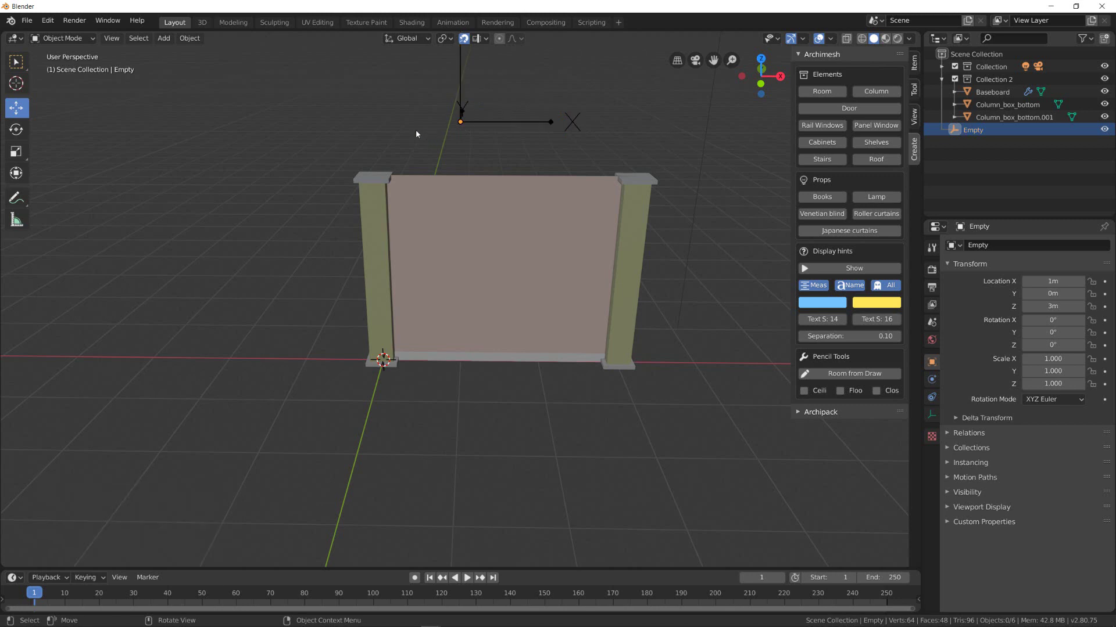
{"action": "left_click", "coordinate": [381, 231]}
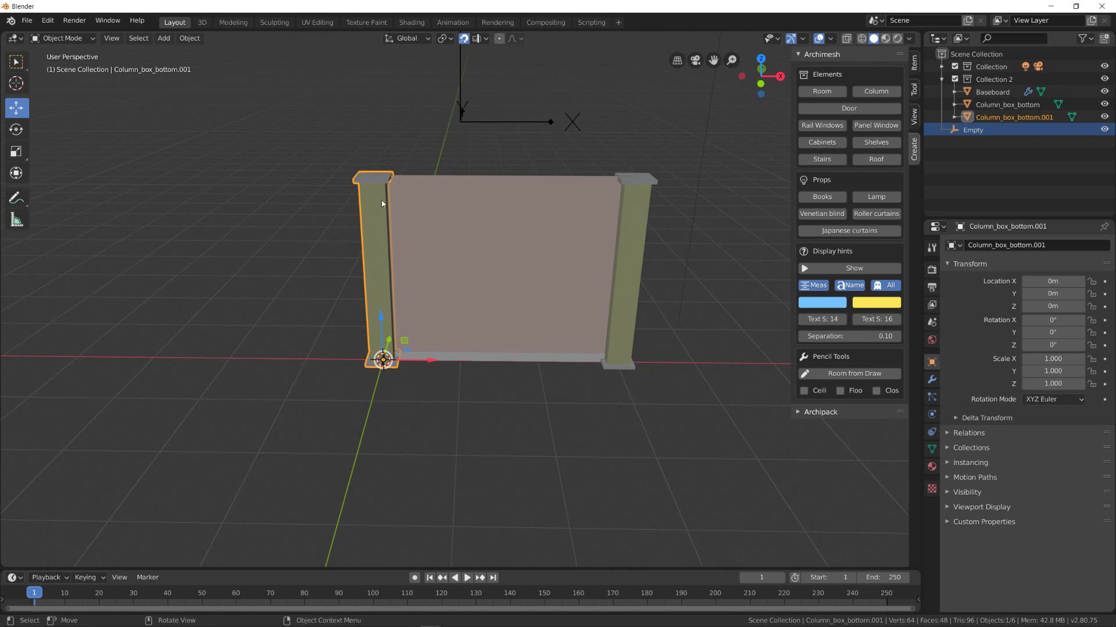
Parent the left column to the Arrows empty and test-move the empty along X.
{"action": "key", "text": "shift"}
{"action": "left_click", "coordinate": [462, 121], "text": "shift"}
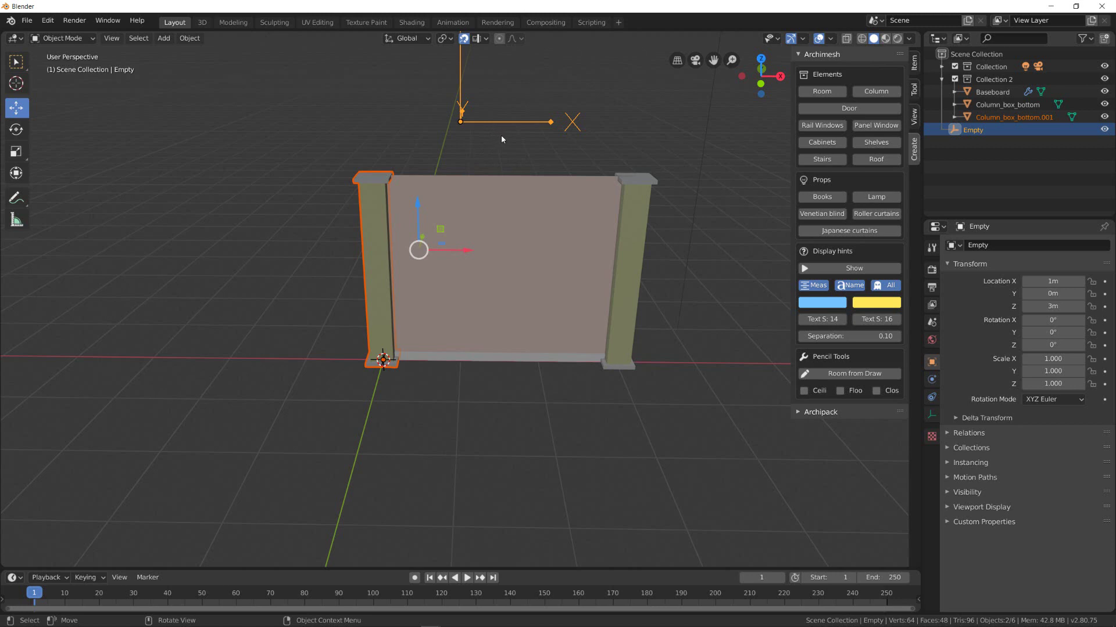
{"action": "key", "text": "ctrl+p"}
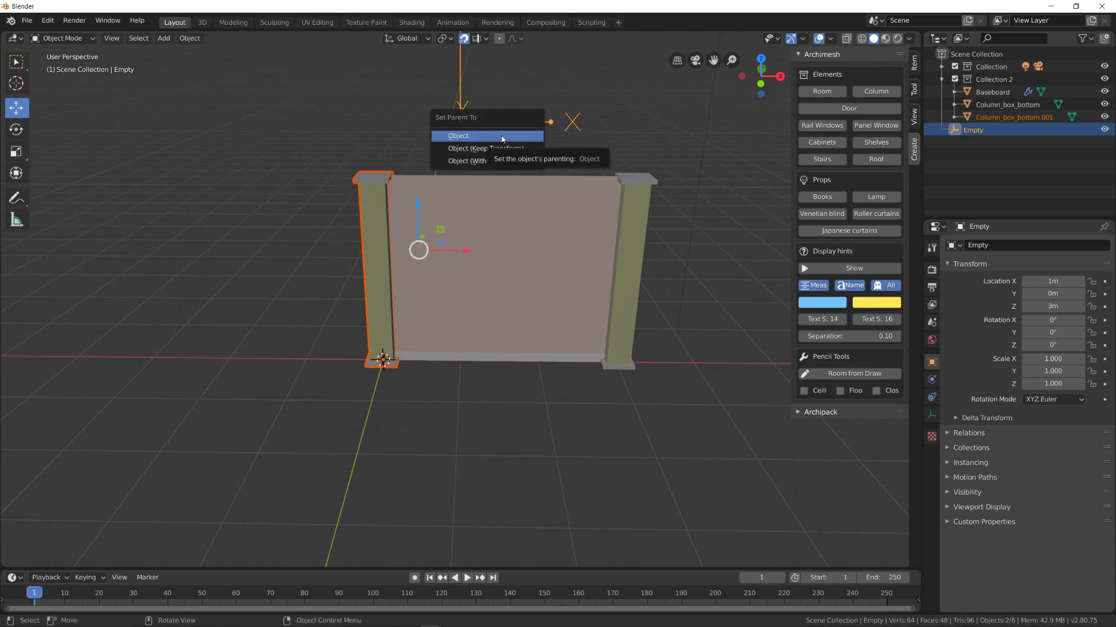
{"action": "left_click", "coordinate": [502, 138]}
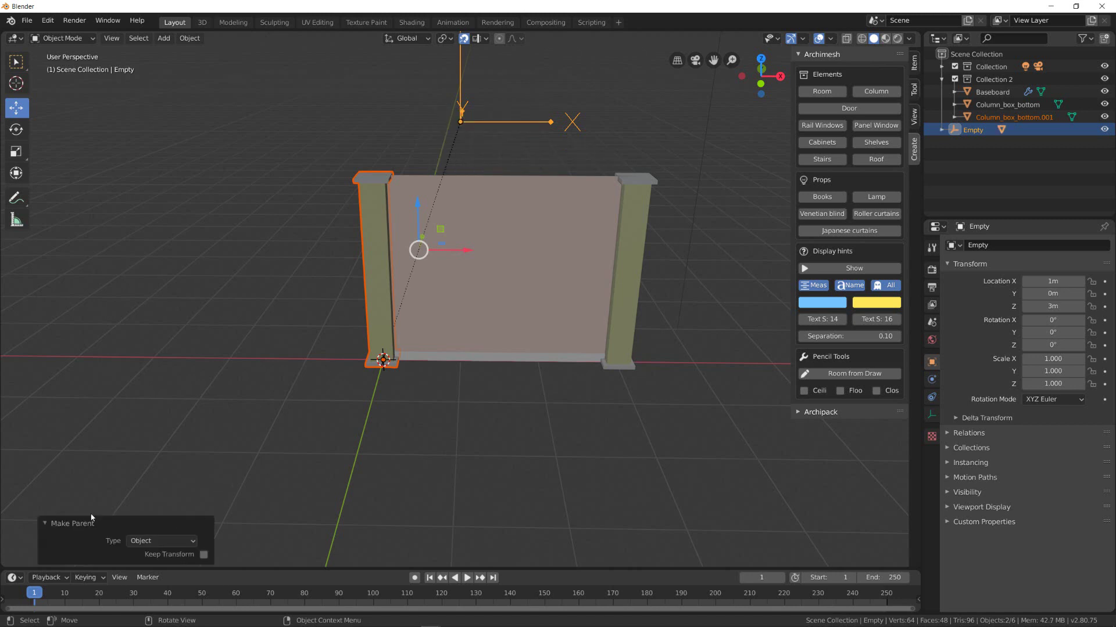
{"action": "left_click", "coordinate": [521, 123]}
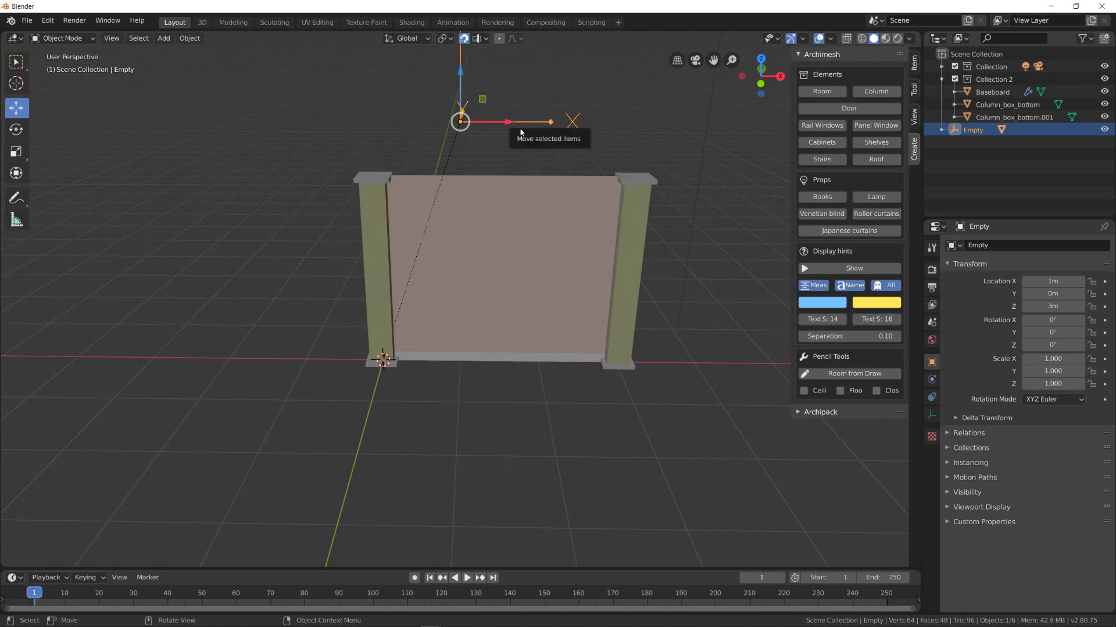
{"action": "mouse_move", "coordinate": [511, 126]}
{"action": "left_mouse_down"}
{"action": "mouse_move", "coordinate": [655, 127]}
{"action": "mouse_move", "coordinate": [534, 126]}
{"action": "left_mouse_up"}
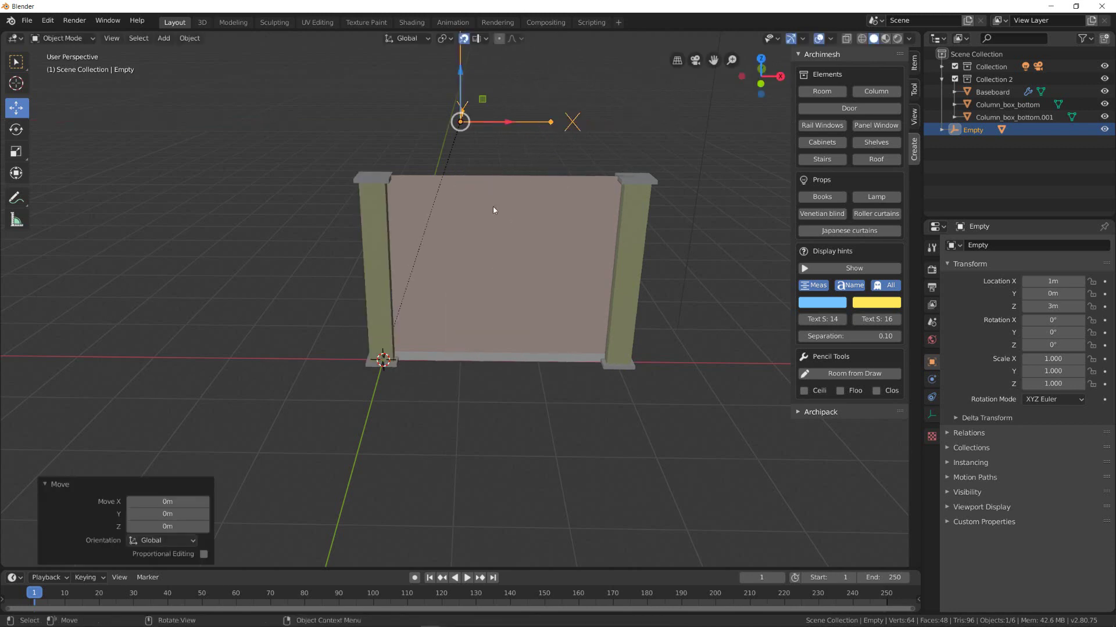
{"action": "left_click", "coordinate": [505, 255]}
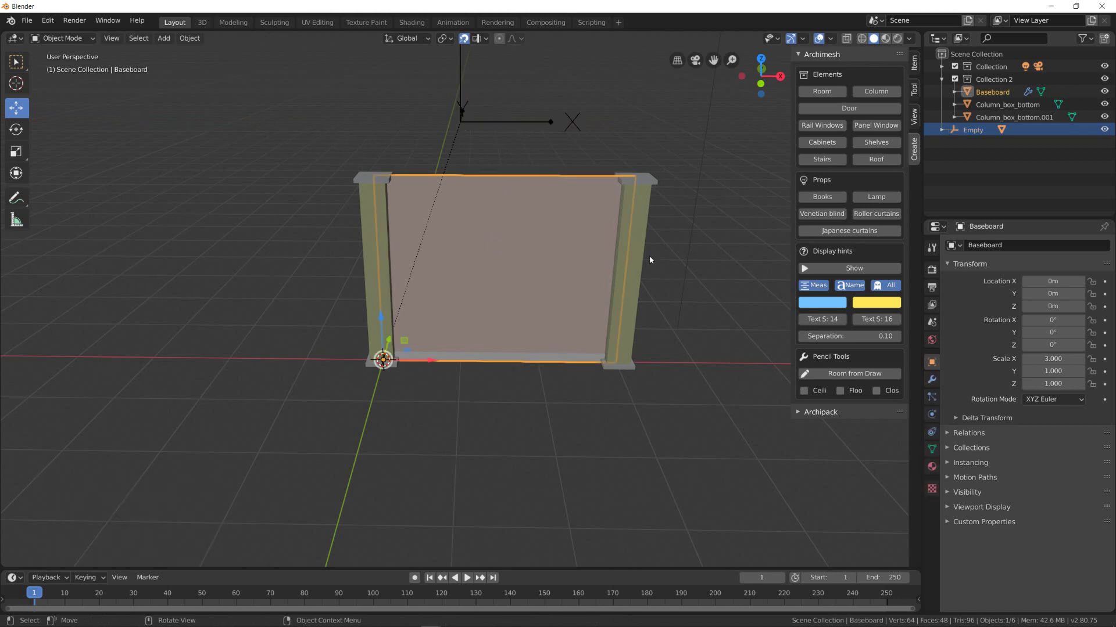
Parent the Baseboard wall and right column to the Arrows empty, then test-move the empty.
{"action": "left_click", "coordinate": [634, 262], "text": "shift"}
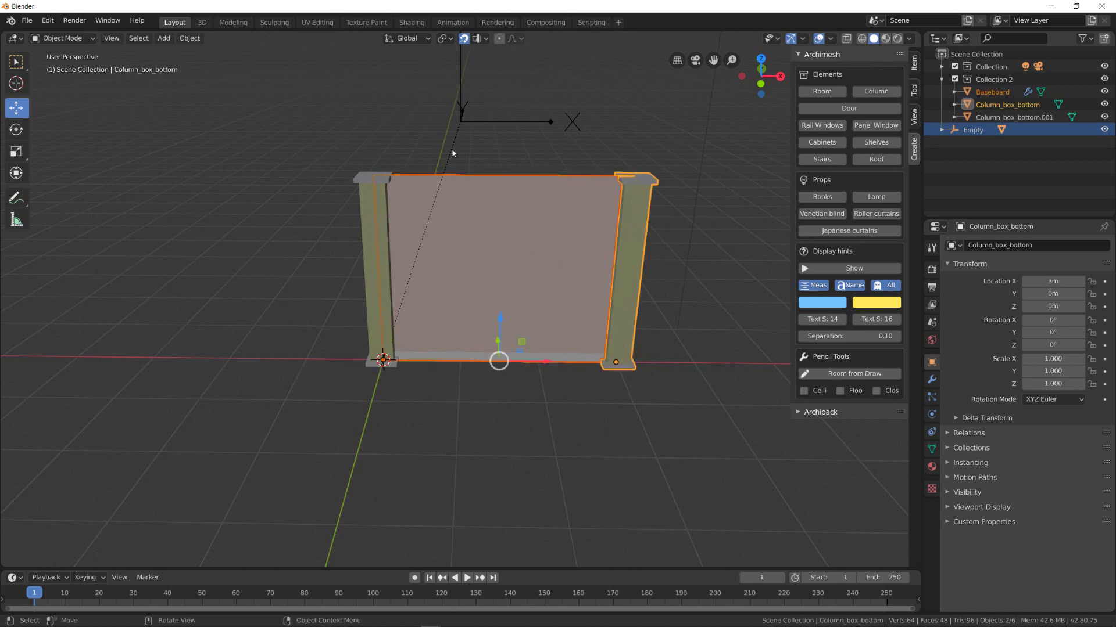
{"action": "left_click", "coordinate": [462, 123], "text": "shift"}
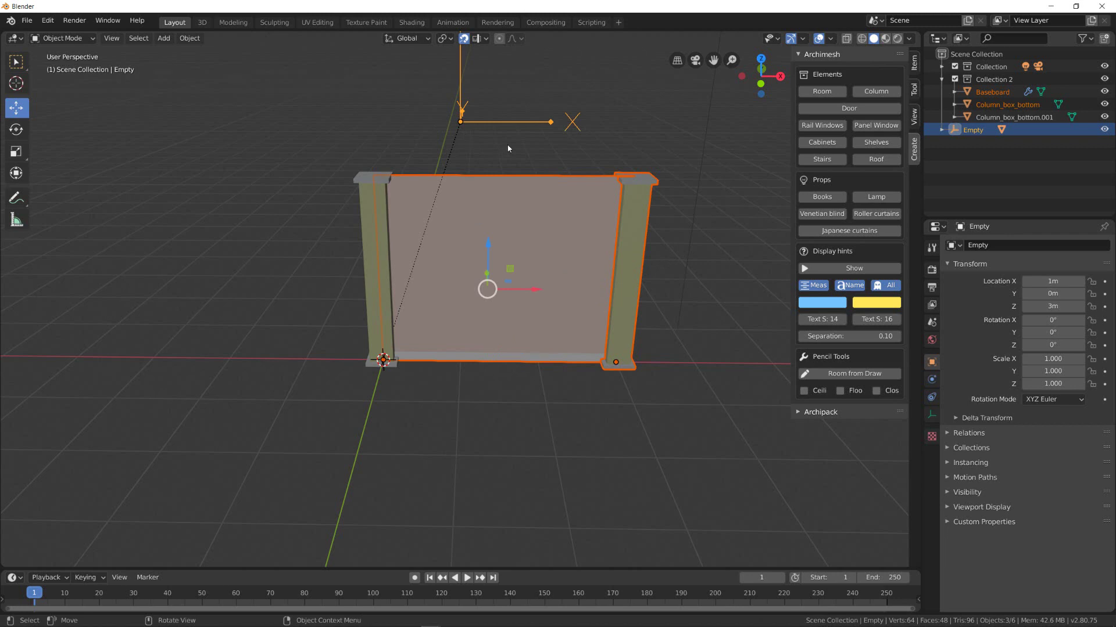
{"action": "key", "text": "ctrl+p"}
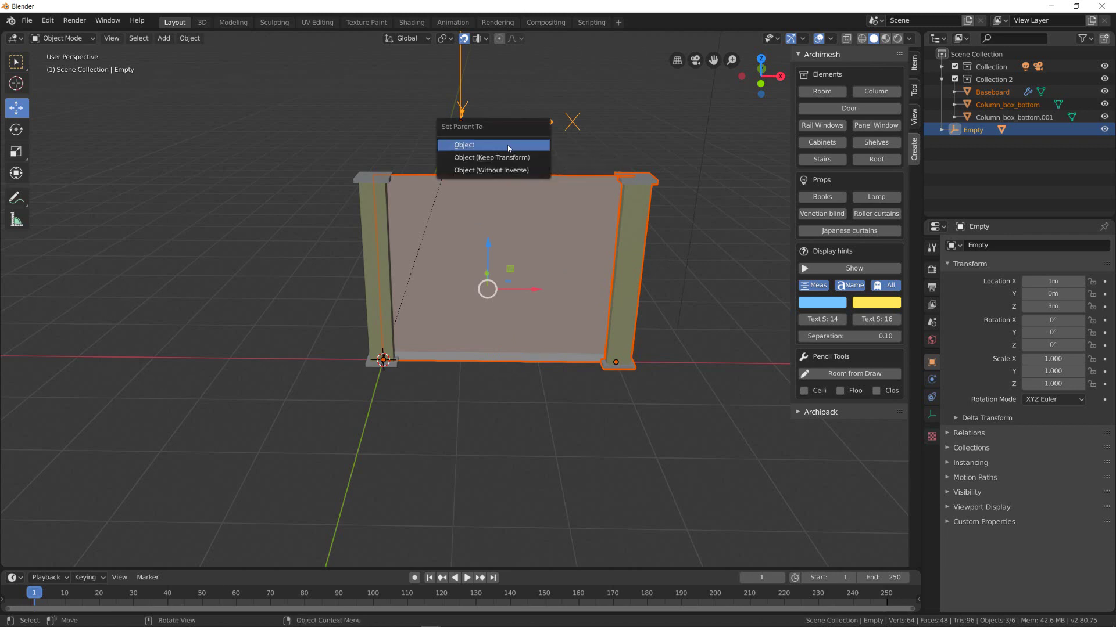
{"action": "left_click", "coordinate": [509, 149]}
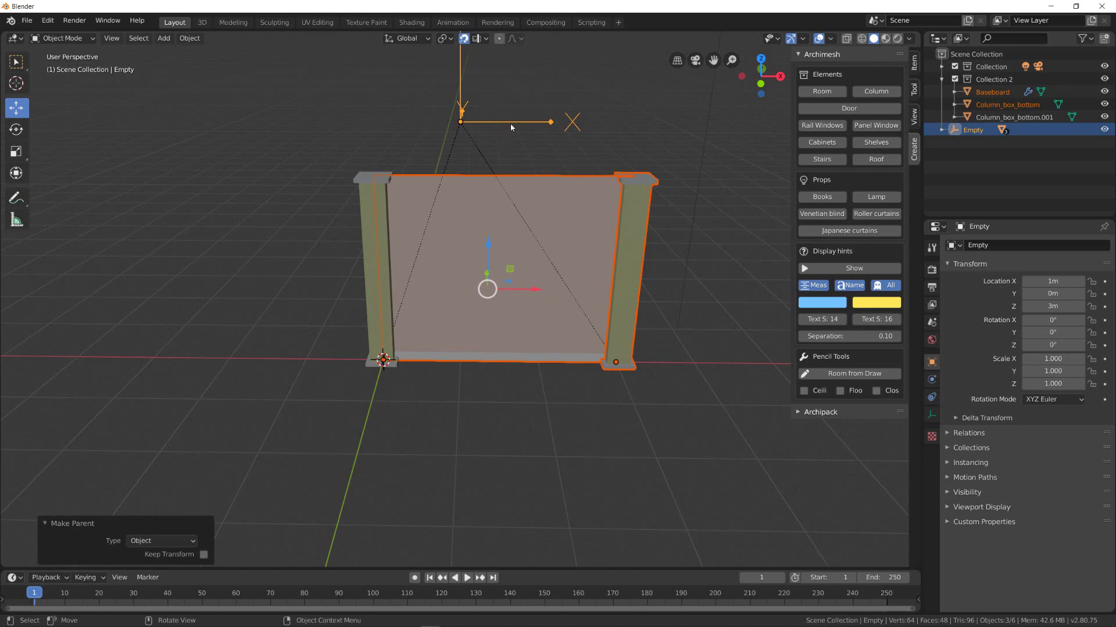
{"action": "left_click", "coordinate": [510, 123]}
{"action": "mouse_move", "coordinate": [508, 125]}
{"action": "left_mouse_down"}
{"action": "mouse_move", "coordinate": [558, 124]}
{"action": "mouse_move", "coordinate": [253, 154]}
{"action": "mouse_move", "coordinate": [488, 153]}
{"action": "left_mouse_up"}
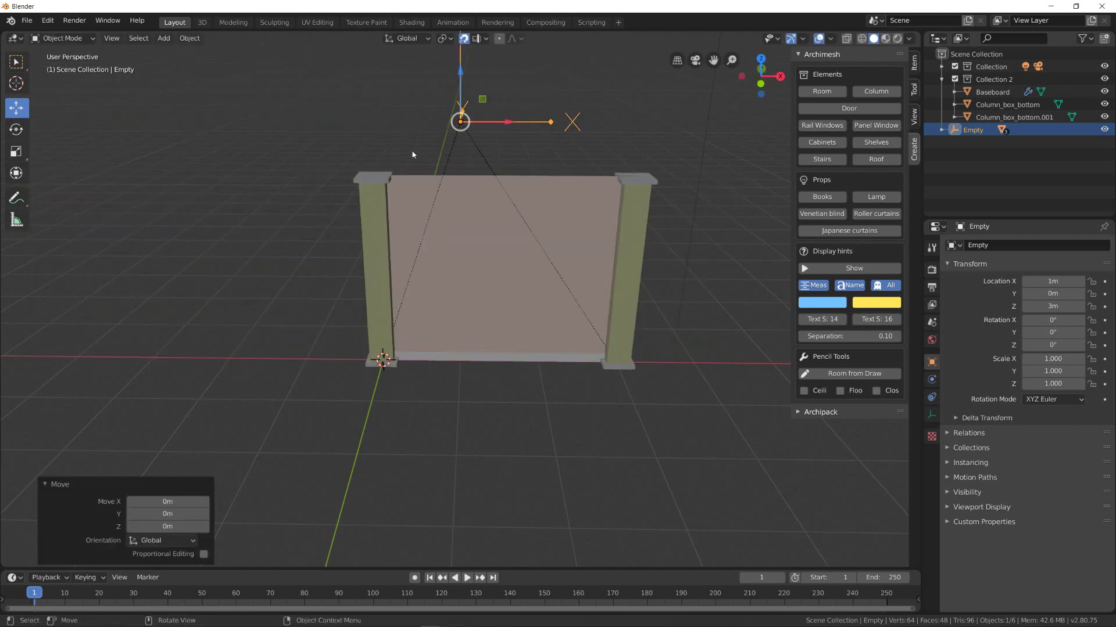
{"action": "left_click", "coordinate": [379, 264]}
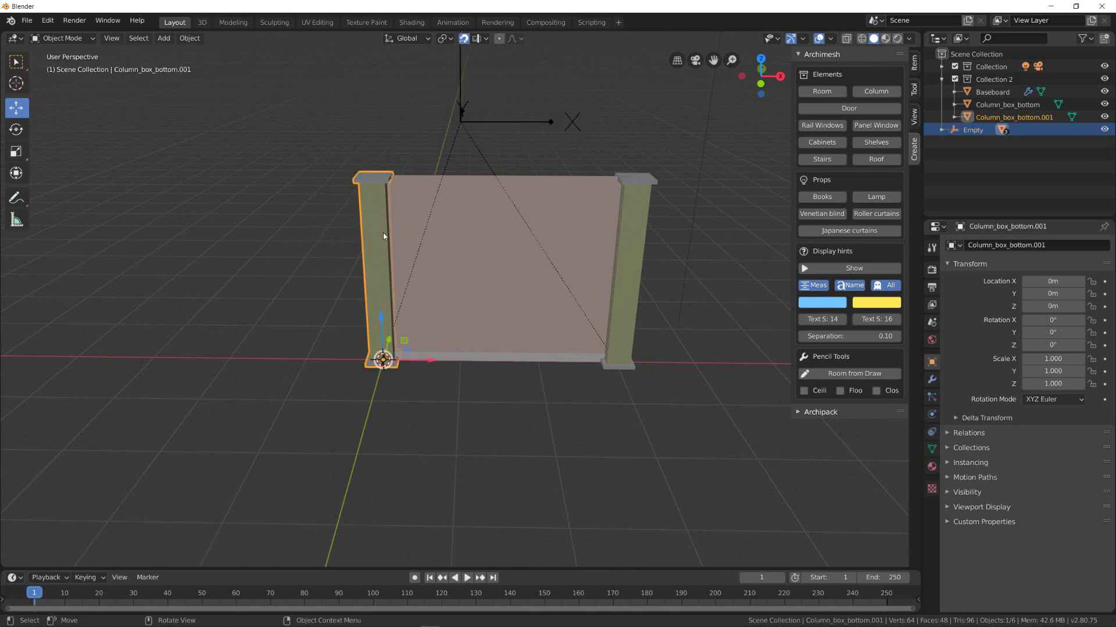
{"action": "left_click", "coordinate": [21, 152]}
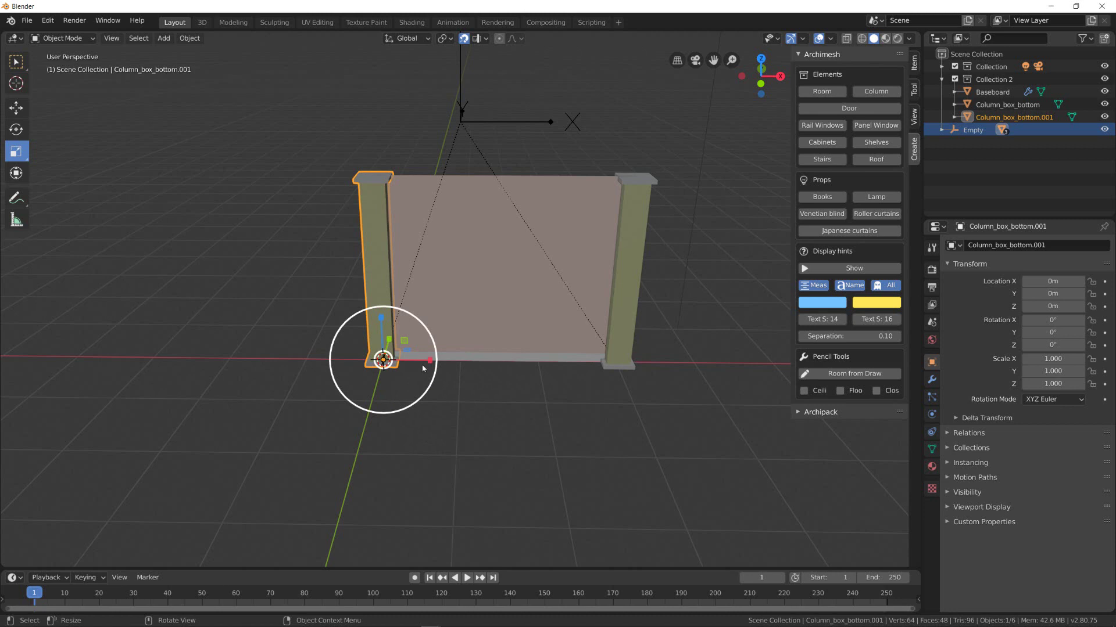
{"action": "left_click_drag", "start_coordinate": [429, 360], "coordinate": [414, 362]}
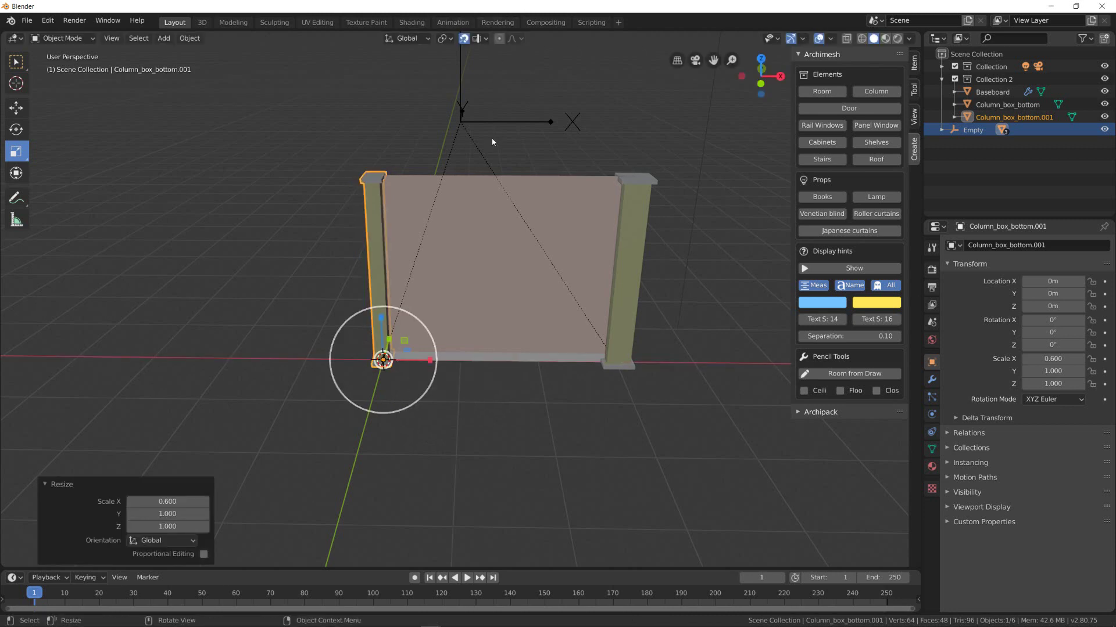
{"action": "left_click", "coordinate": [459, 123]}
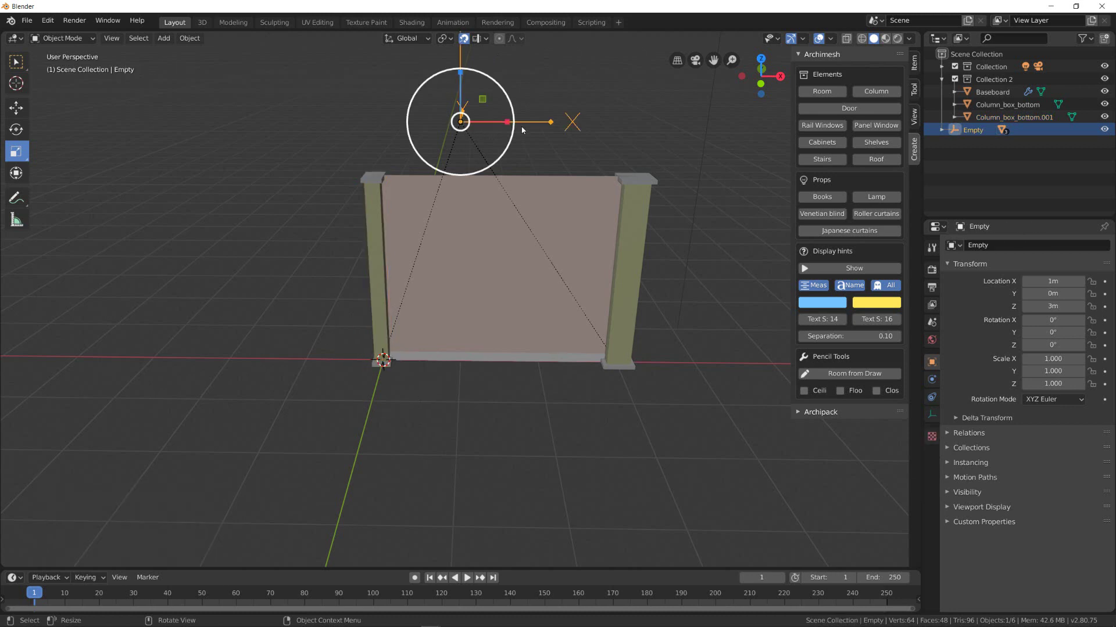
{"action": "left_click", "coordinate": [16, 107]}
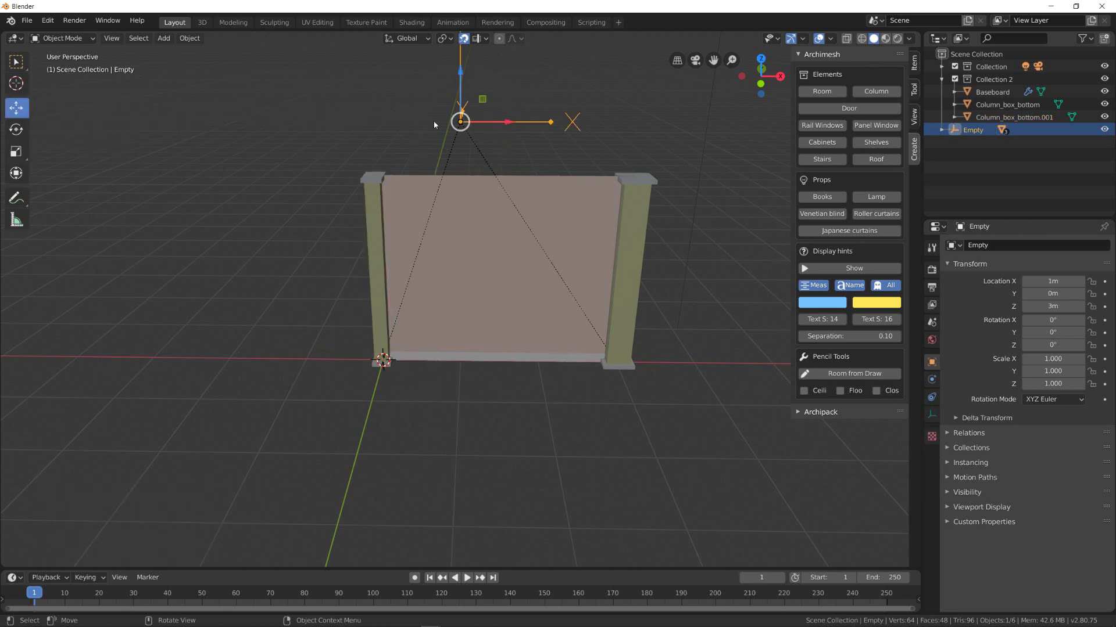
{"action": "left_click_drag", "start_coordinate": [491, 124], "coordinate": [576, 124]}
{"action": "mouse_move", "coordinate": [649, 125]}
{"action": "left_mouse_down"}
{"action": "mouse_move", "coordinate": [731, 121]}
{"action": "mouse_move", "coordinate": [539, 125]}
{"action": "left_mouse_up"}
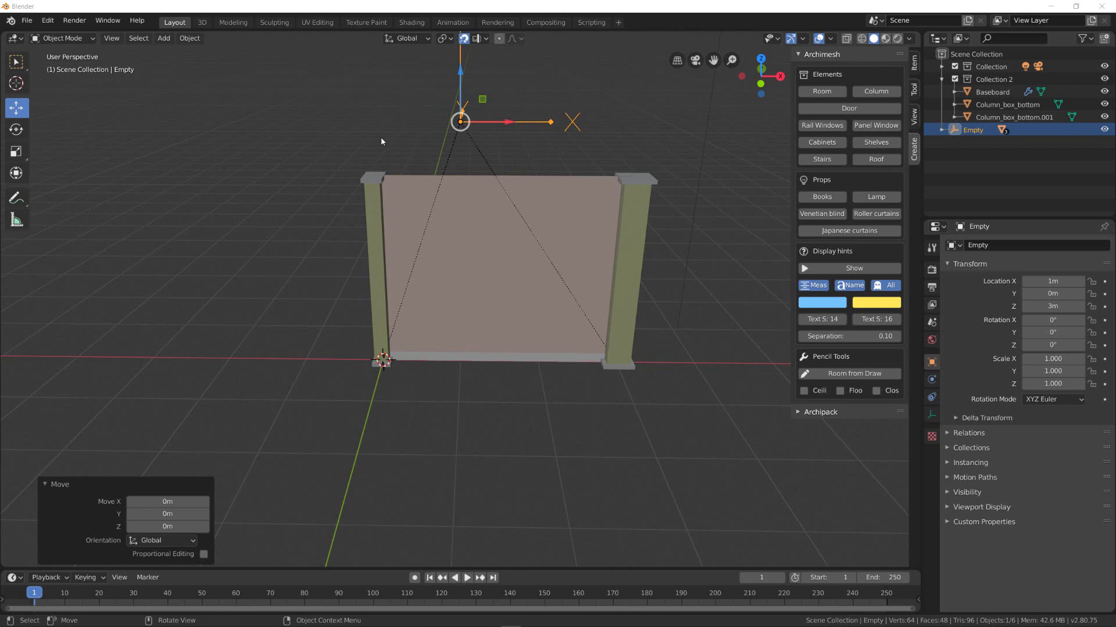
{"action": "left_click", "coordinate": [375, 290]}
{"action": "left_click", "coordinate": [519, 444]}
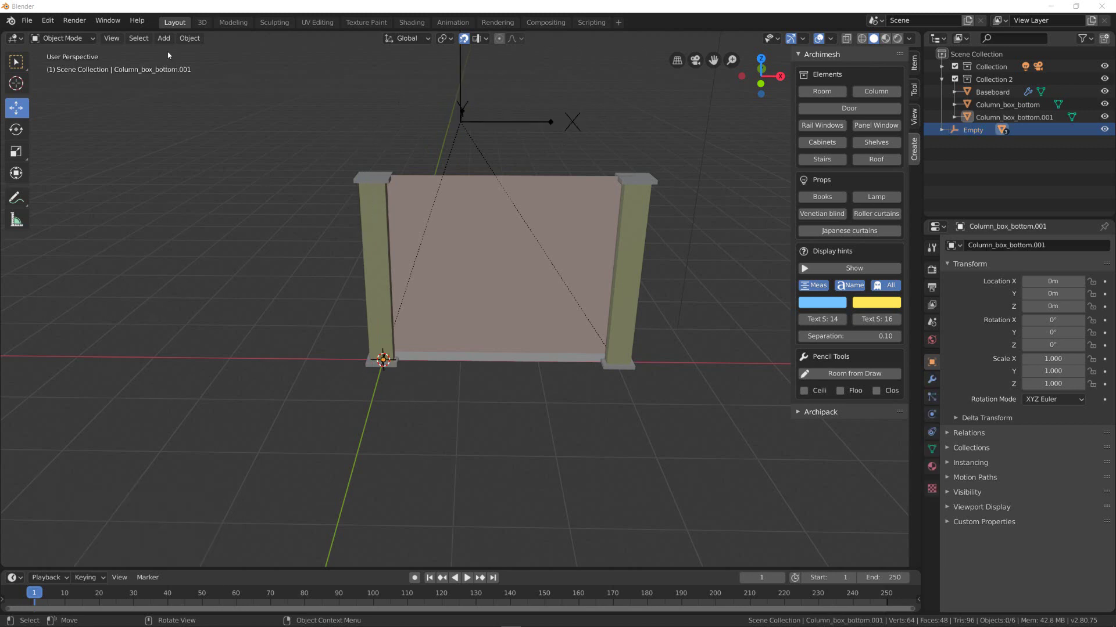
{"action": "left_click", "coordinate": [190, 38]}
Add a Suzanne monkey and move it to the left front of the wall.
{"action": "scroll", "coordinate": [528, 436], "scroll_direction": "down", "scroll_amount": 2}
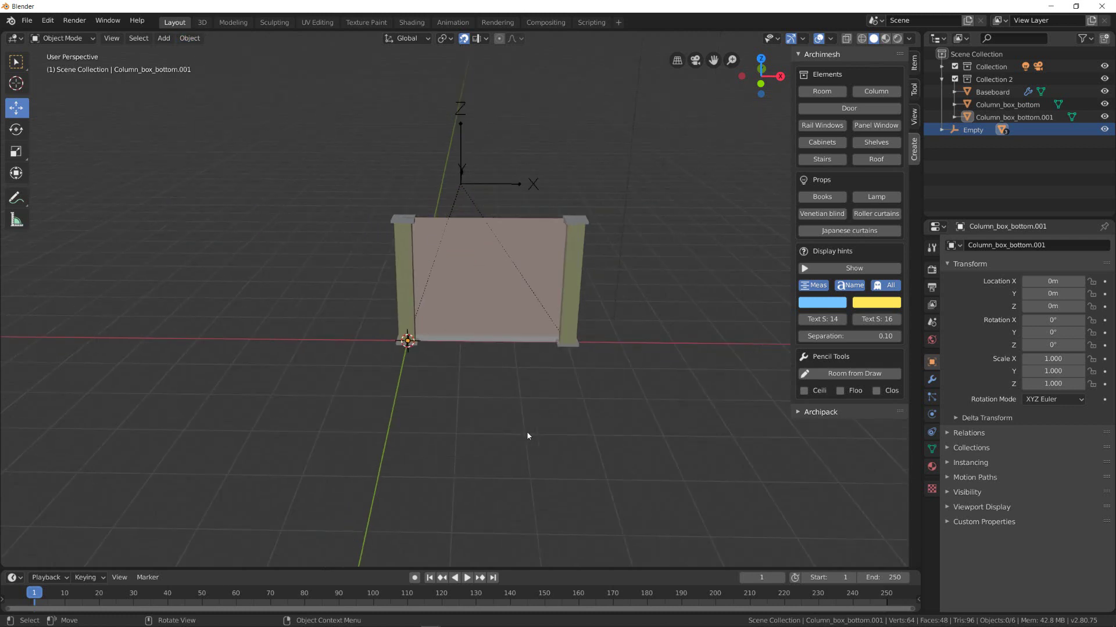
{"action": "middle_click_drag", "start_coordinate": [488, 436], "coordinate": [490, 419]}
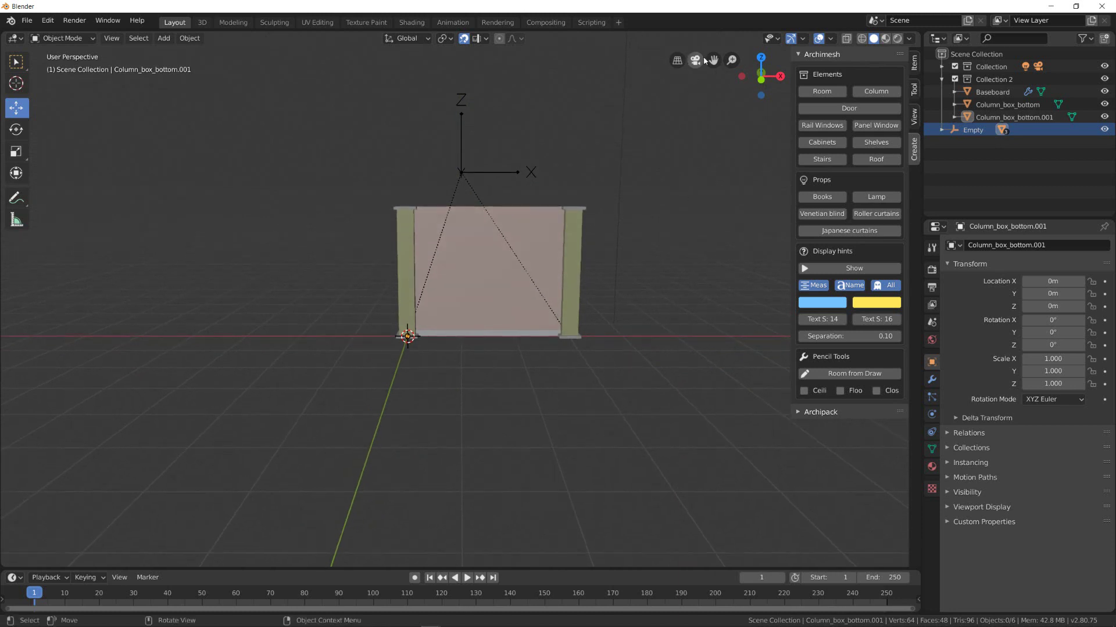
{"action": "mouse_move", "coordinate": [713, 60]}
{"action": "left_mouse_down"}
{"action": "mouse_move", "coordinate": [713, 44]}
{"action": "mouse_move", "coordinate": [697, 81]}
{"action": "left_mouse_up"}
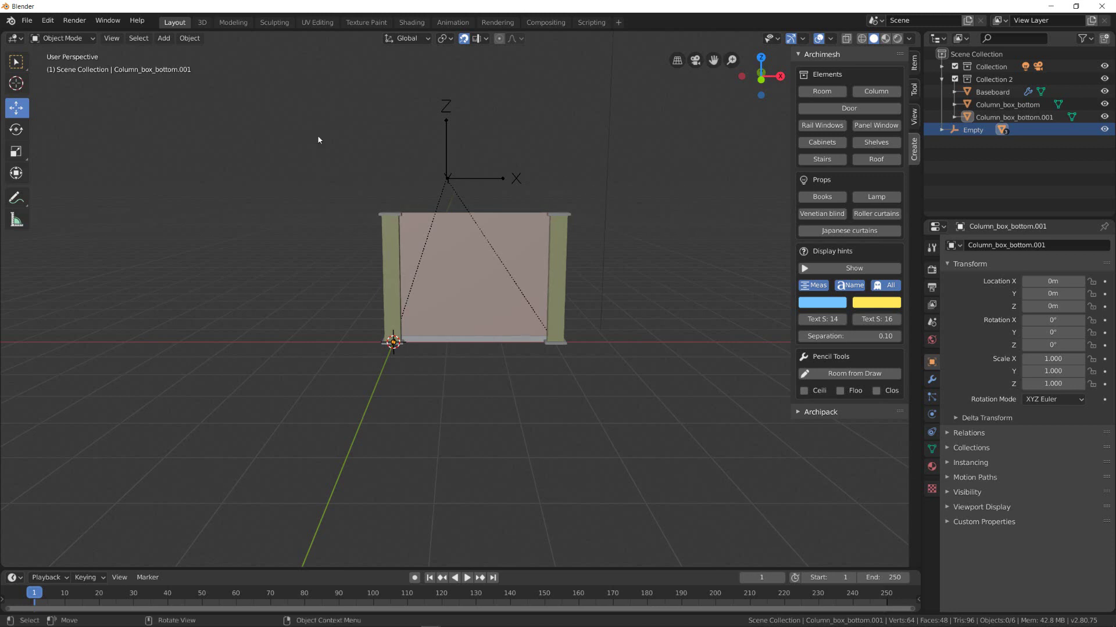
{"action": "left_click", "coordinate": [164, 38]}
{"action": "mouse_move", "coordinate": [179, 52]}
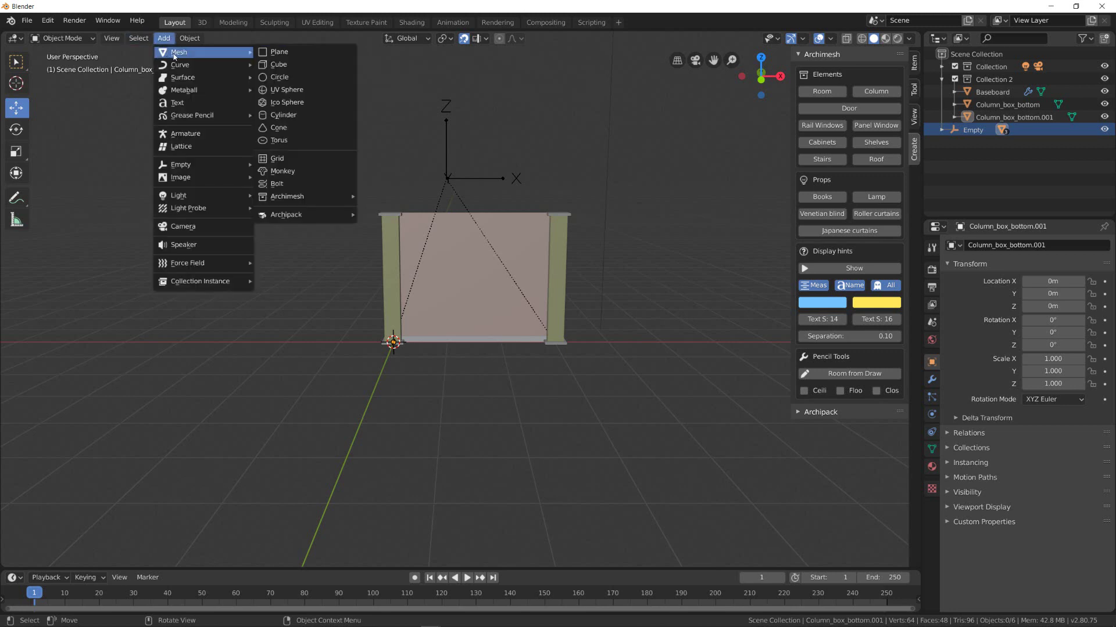
{"action": "left_click", "coordinate": [302, 170]}
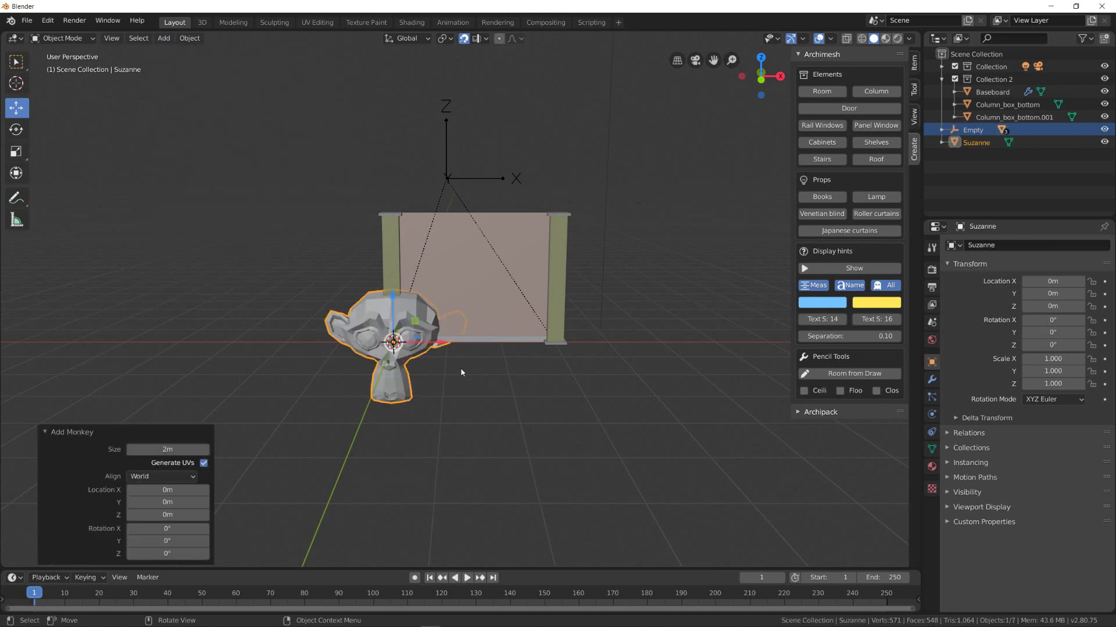
{"action": "left_click_drag", "start_coordinate": [444, 346], "coordinate": [317, 347]}
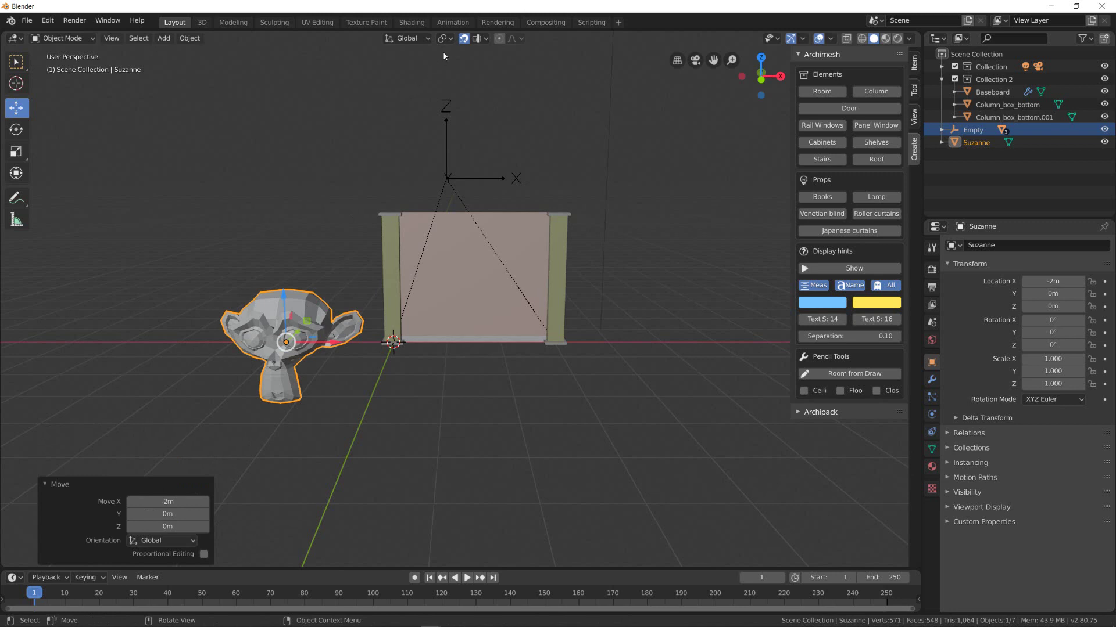
{"action": "left_click", "coordinate": [463, 39]}
{"action": "mouse_move", "coordinate": [297, 333]}
{"action": "left_mouse_down"}
{"action": "mouse_move", "coordinate": [282, 346]}
{"action": "mouse_move", "coordinate": [246, 301]}
{"action": "left_mouse_up"}
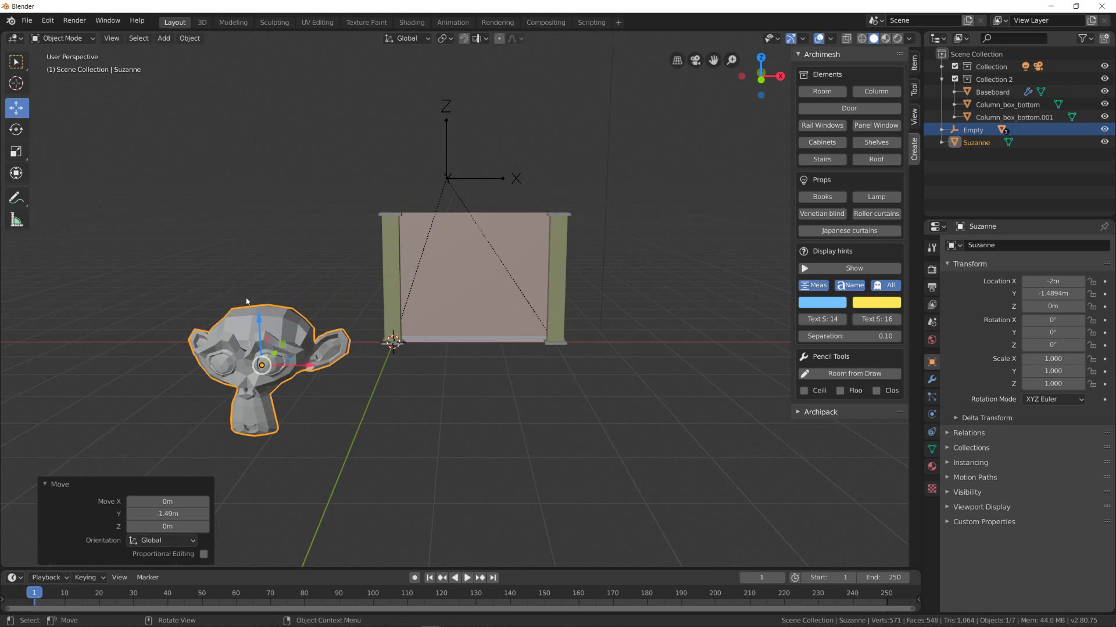
Add a UV sphere right of the wall and a torus in front of it.
{"action": "left_click", "coordinate": [165, 40]}
{"action": "mouse_move", "coordinate": [192, 52]}
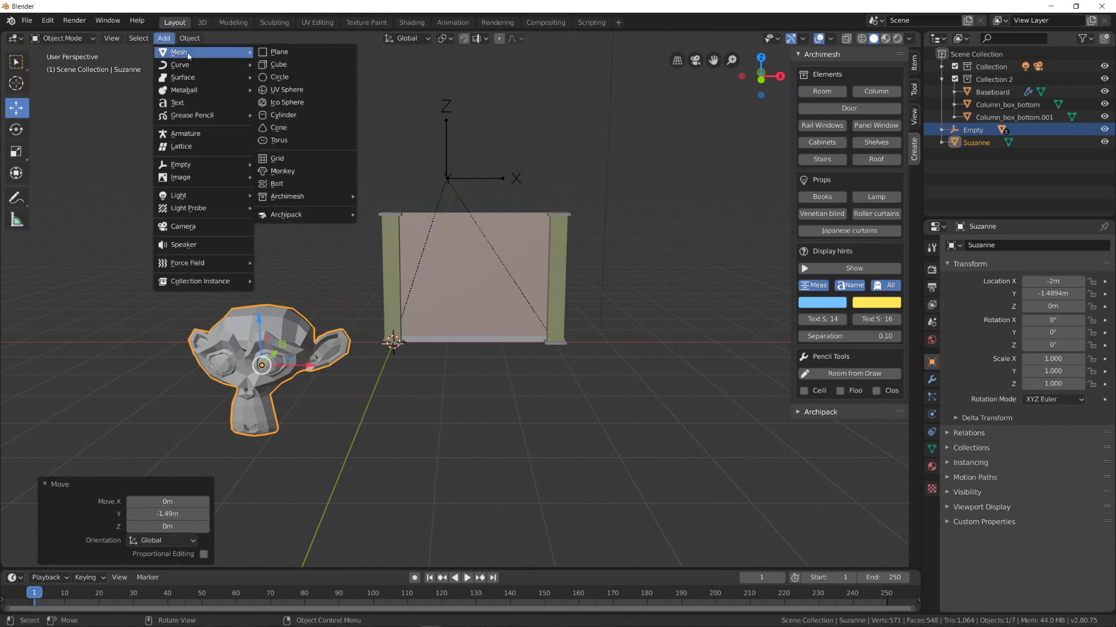
{"action": "left_click", "coordinate": [318, 90]}
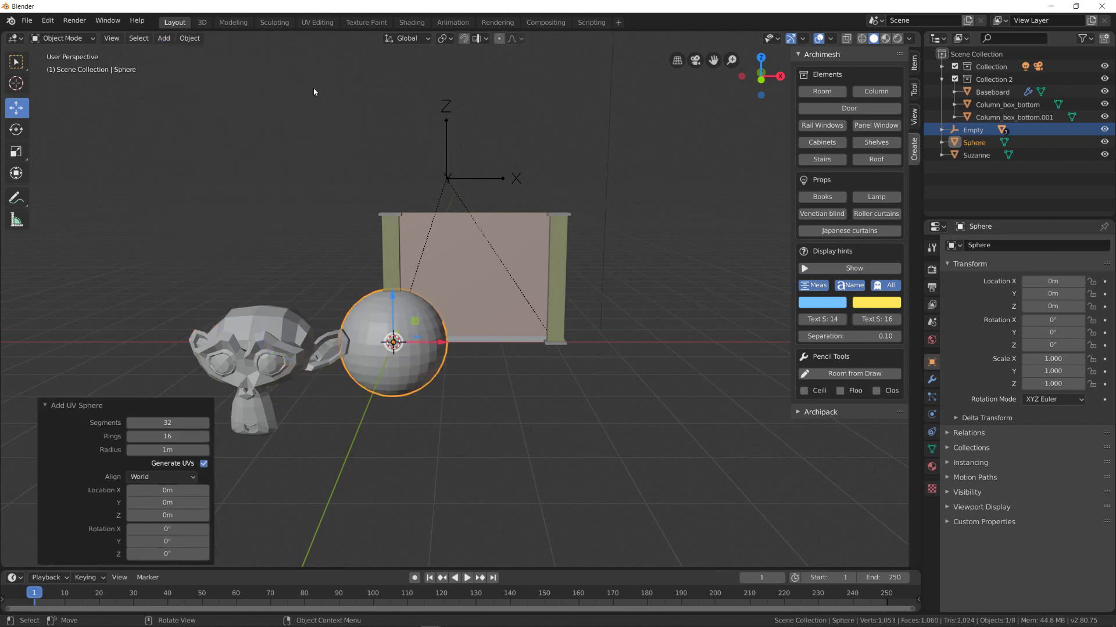
{"action": "left_click_drag", "start_coordinate": [446, 344], "coordinate": [725, 368]}
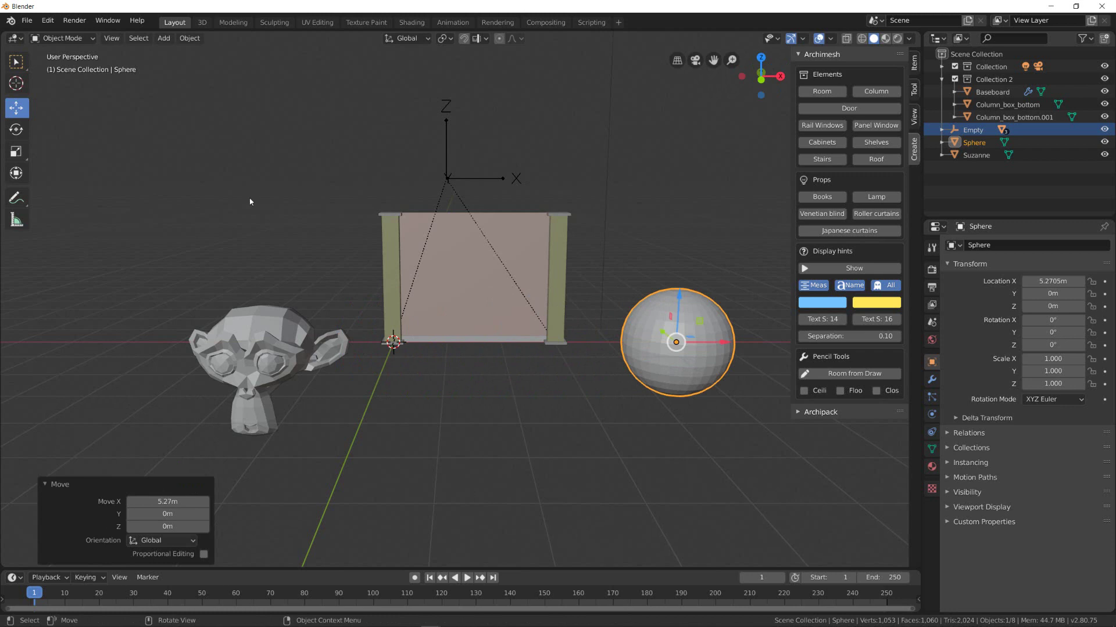
{"action": "left_click", "coordinate": [163, 37]}
{"action": "mouse_move", "coordinate": [179, 52]}
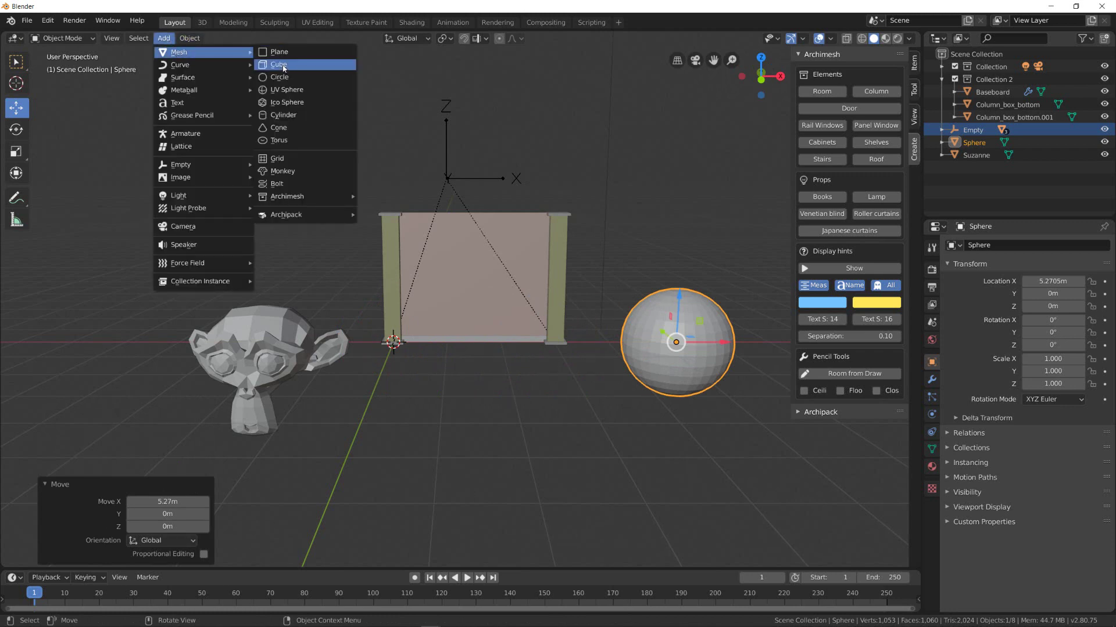
{"action": "left_click", "coordinate": [300, 144]}
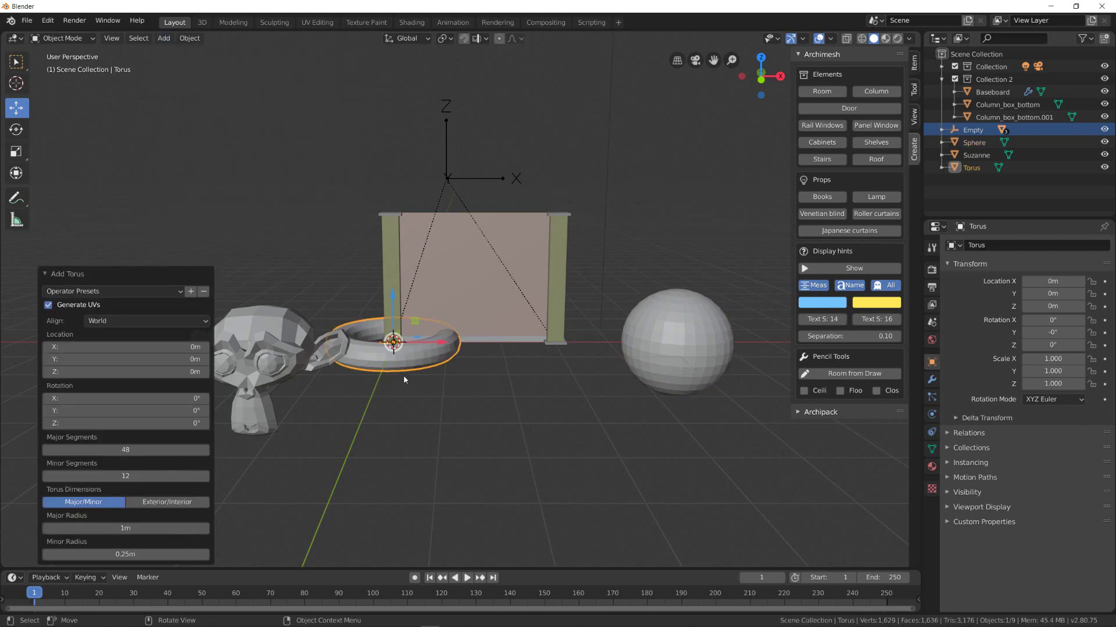
{"action": "key", "text": "g"}
{"action": "left_click", "coordinate": [502, 528]}
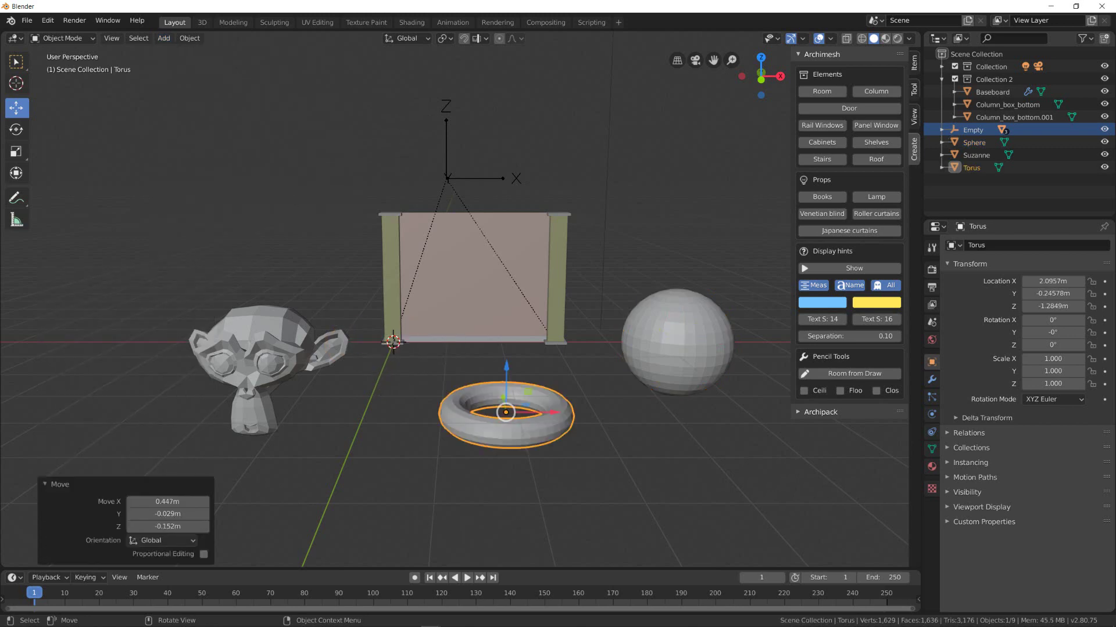
{"action": "left_click", "coordinate": [677, 355]}
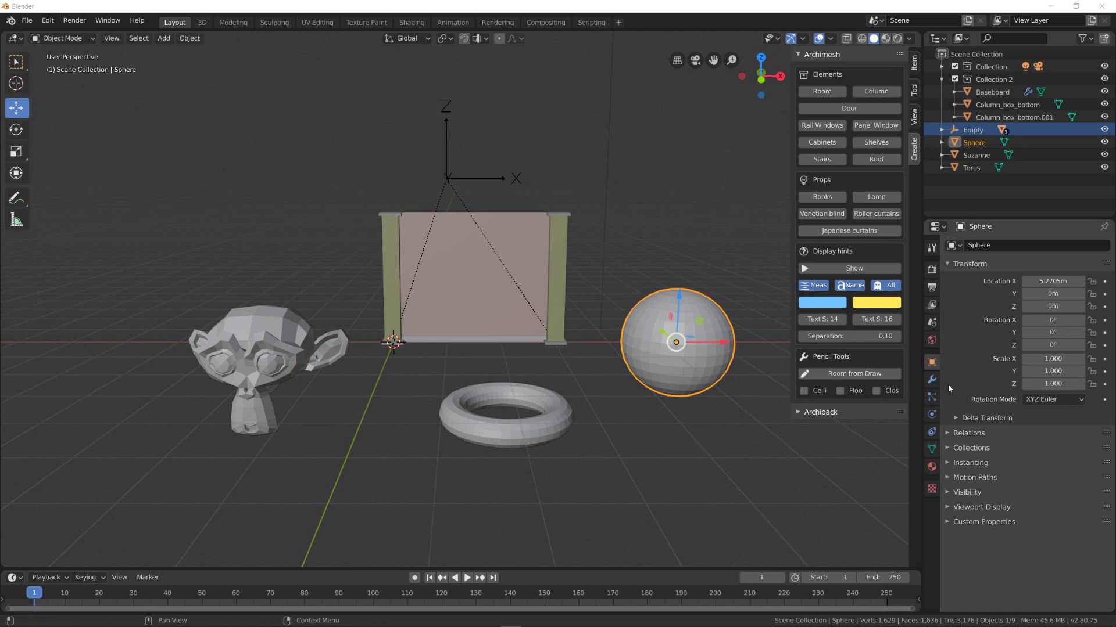
Add a Subdivision Surface modifier with viewport level 3 to the sphere, then deselect all.
{"action": "left_click", "coordinate": [931, 380]}
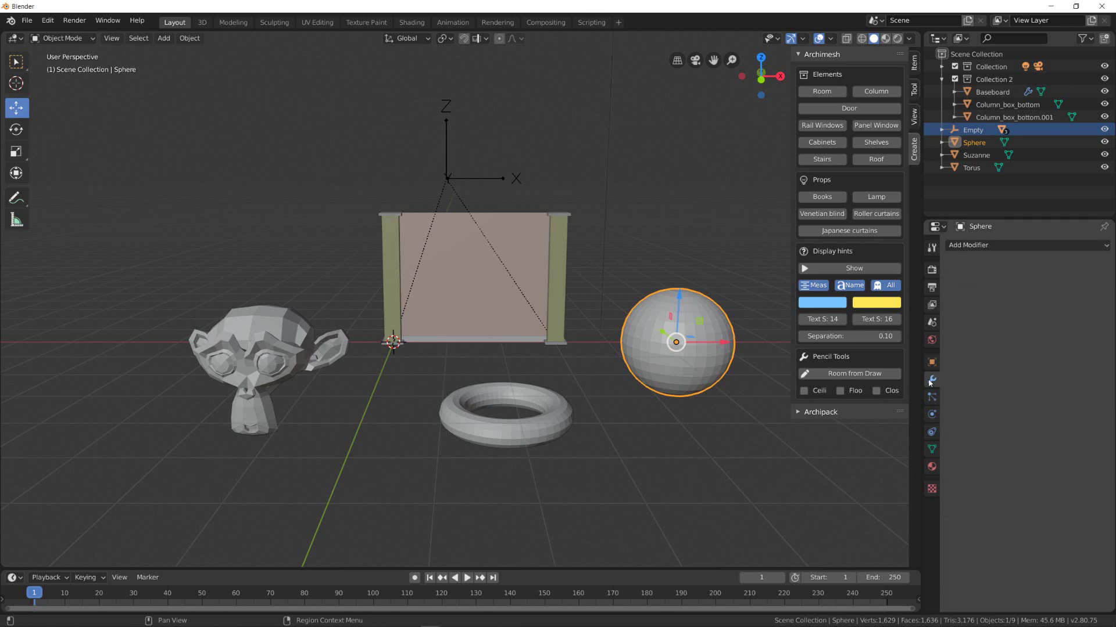
{"action": "left_click", "coordinate": [1104, 251]}
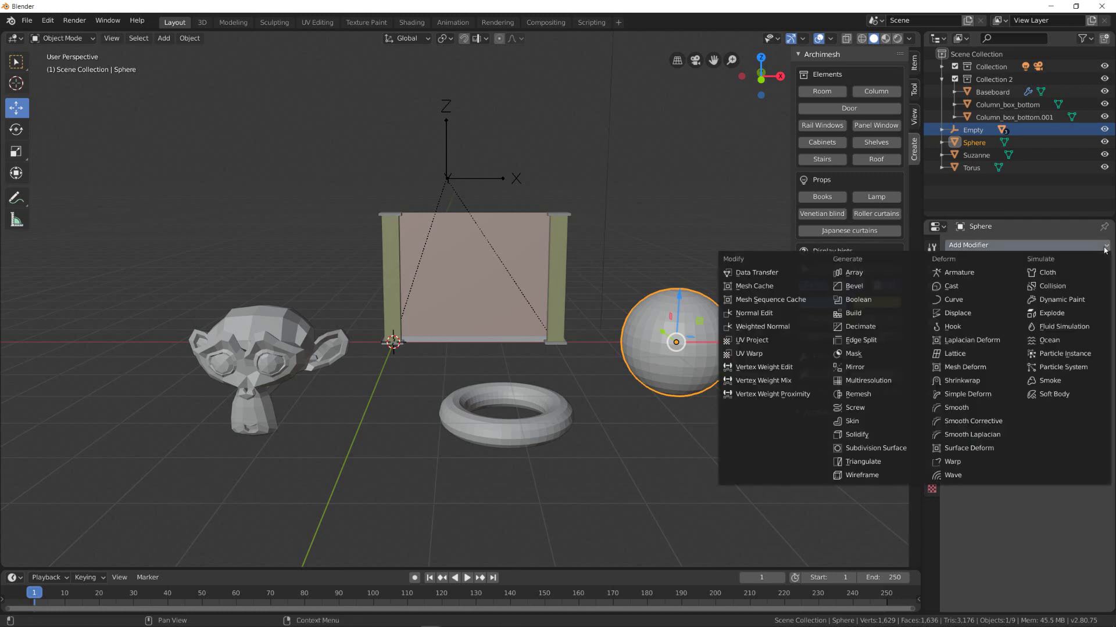
{"action": "left_click", "coordinate": [885, 452]}
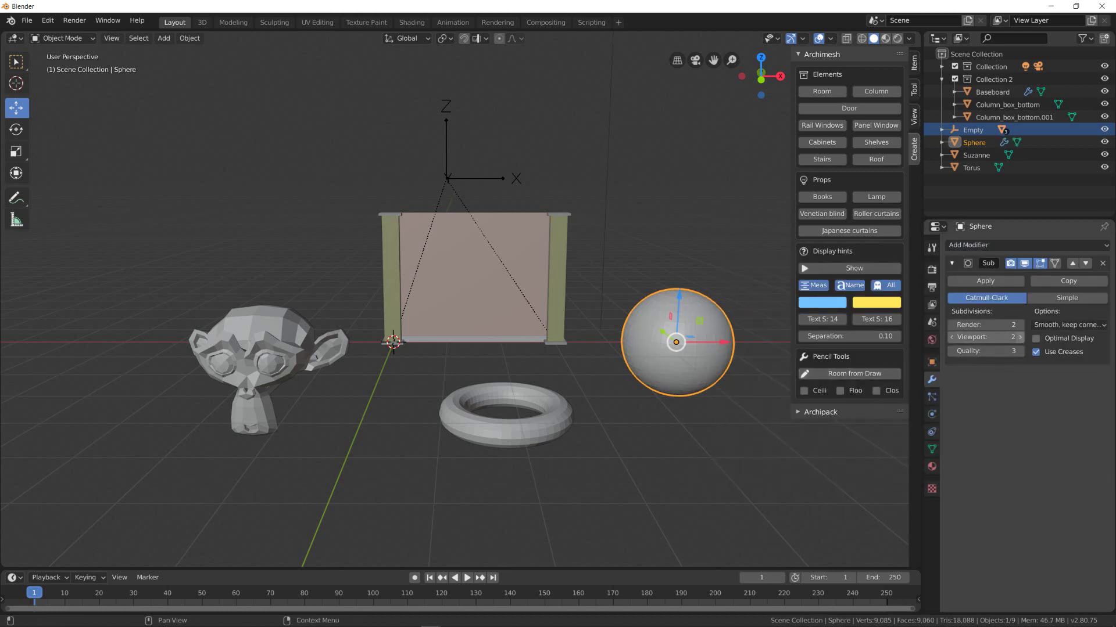
{"action": "left_click_drag", "start_coordinate": [1021, 341], "coordinate": [1040, 342]}
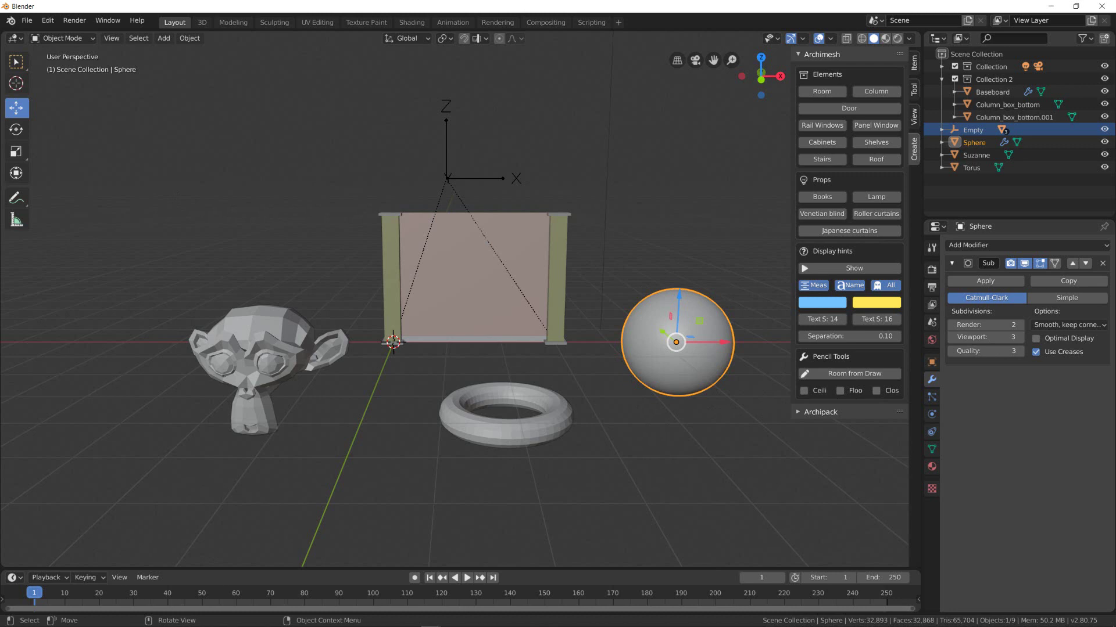
{"action": "key", "text": "alt+a"}
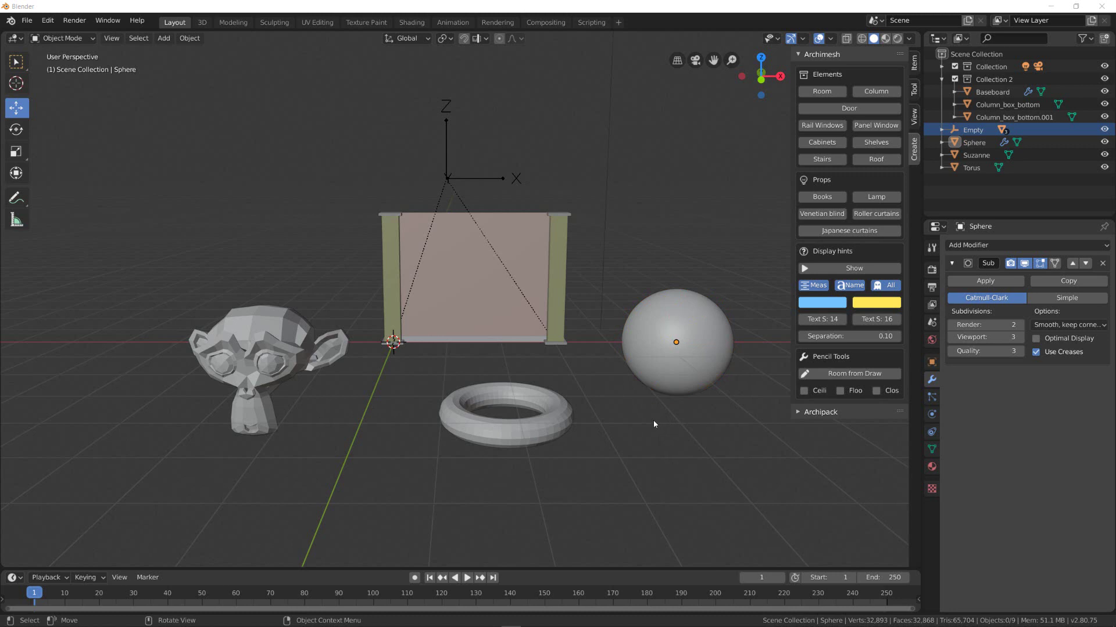
Select Suzanne, the torus and the active sphere, then Make Links > Modifiers.
{"action": "left_click", "coordinate": [275, 340]}
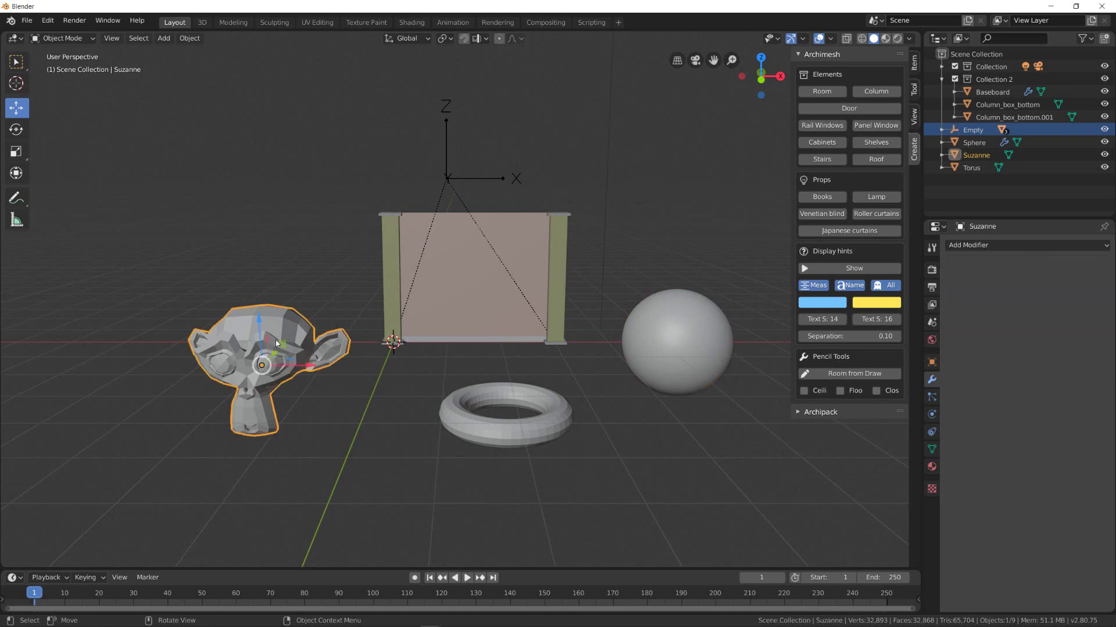
{"action": "left_click", "coordinate": [524, 434], "text": "shift"}
{"action": "left_click", "coordinate": [671, 363], "text": "shift"}
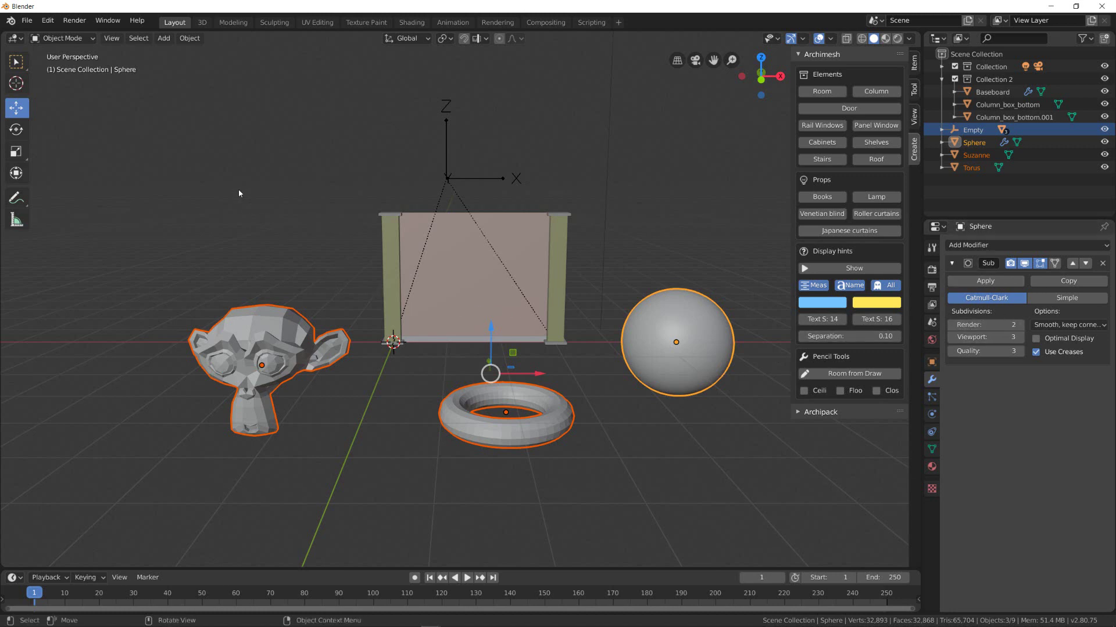
{"action": "left_click", "coordinate": [184, 39]}
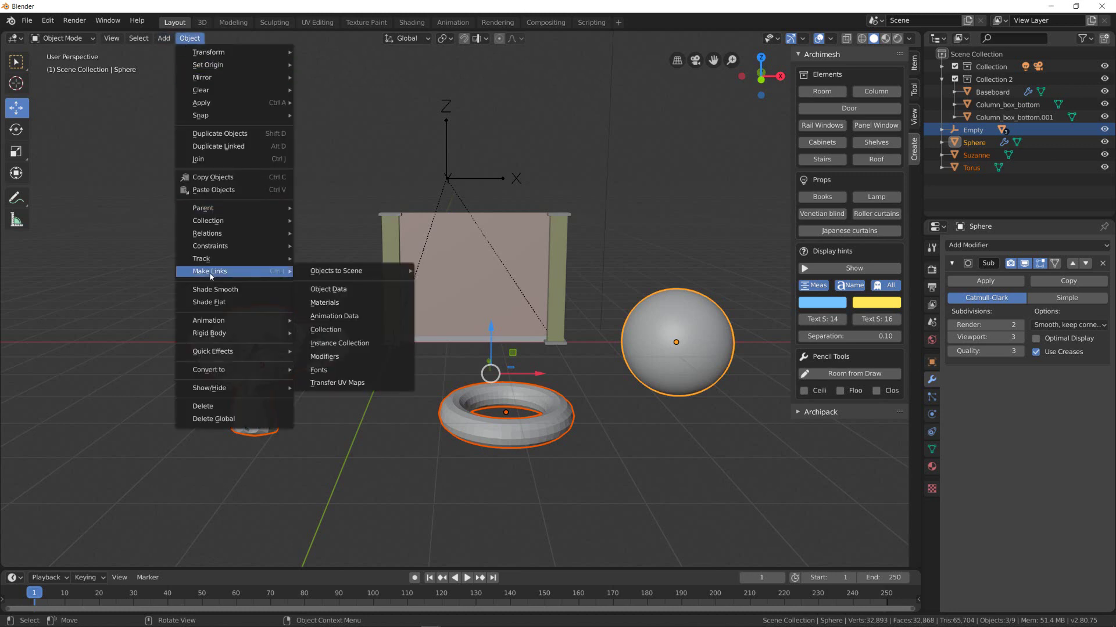
{"action": "mouse_move", "coordinate": [210, 271]}
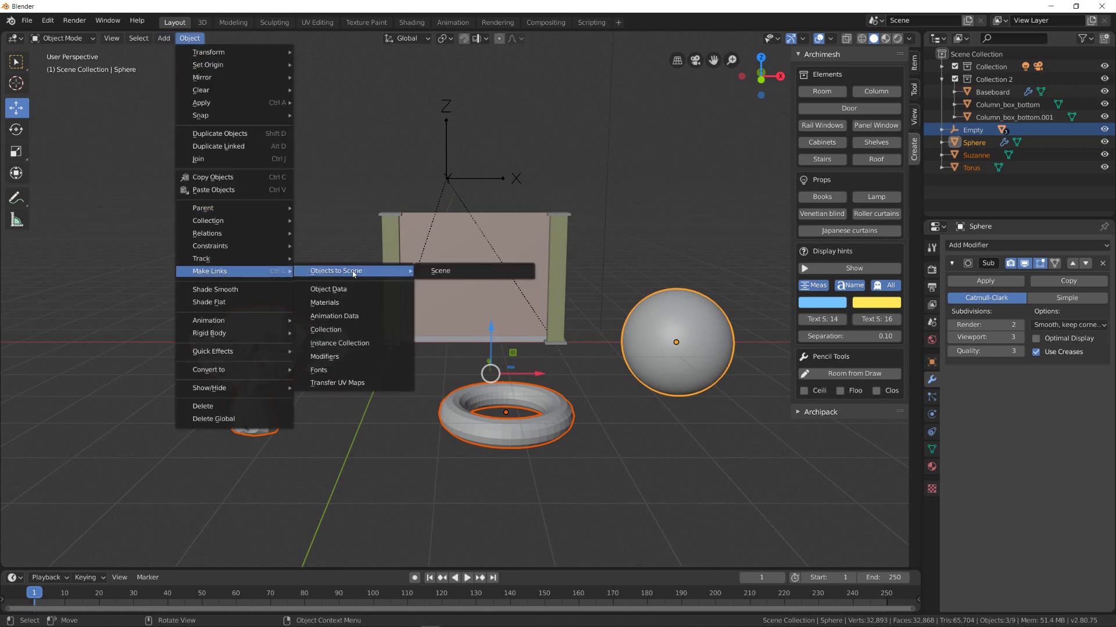
{"action": "left_click", "coordinate": [342, 357]}
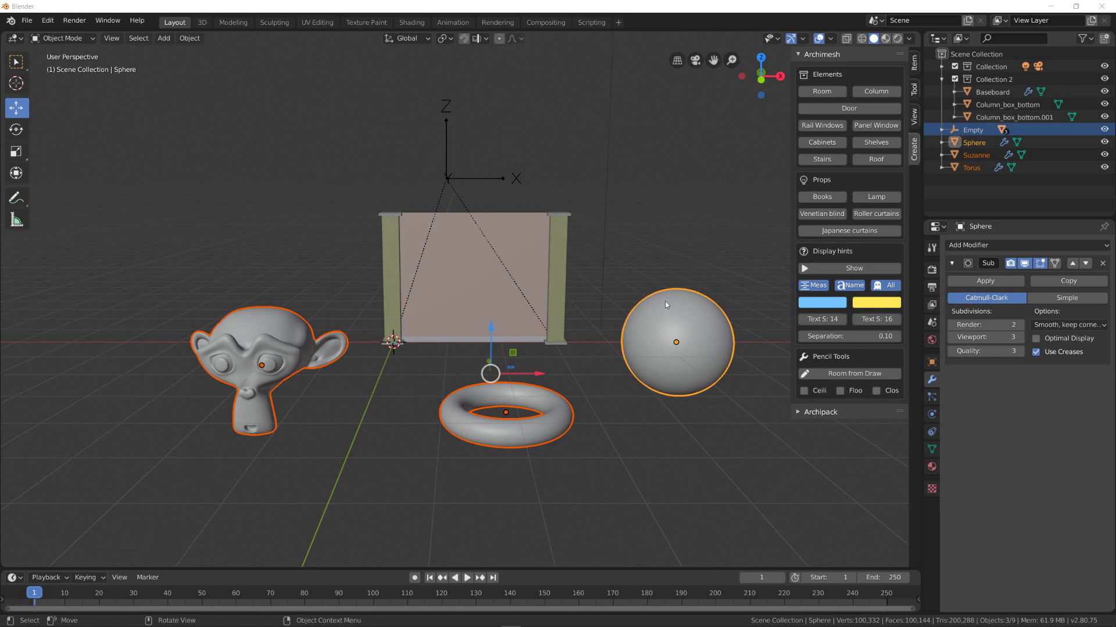
Link the sphere's mesh to the monkey and torus via Make Links > Object Data.
{"action": "left_click", "coordinate": [187, 42]}
{"action": "mouse_move", "coordinate": [209, 270]}
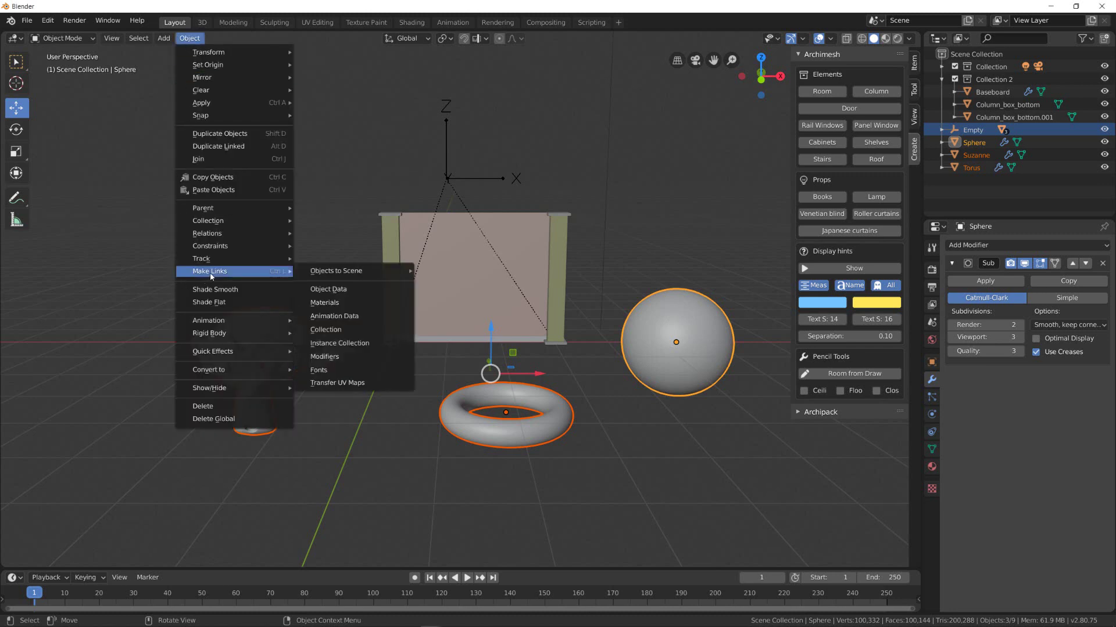
{"action": "left_click", "coordinate": [364, 291]}
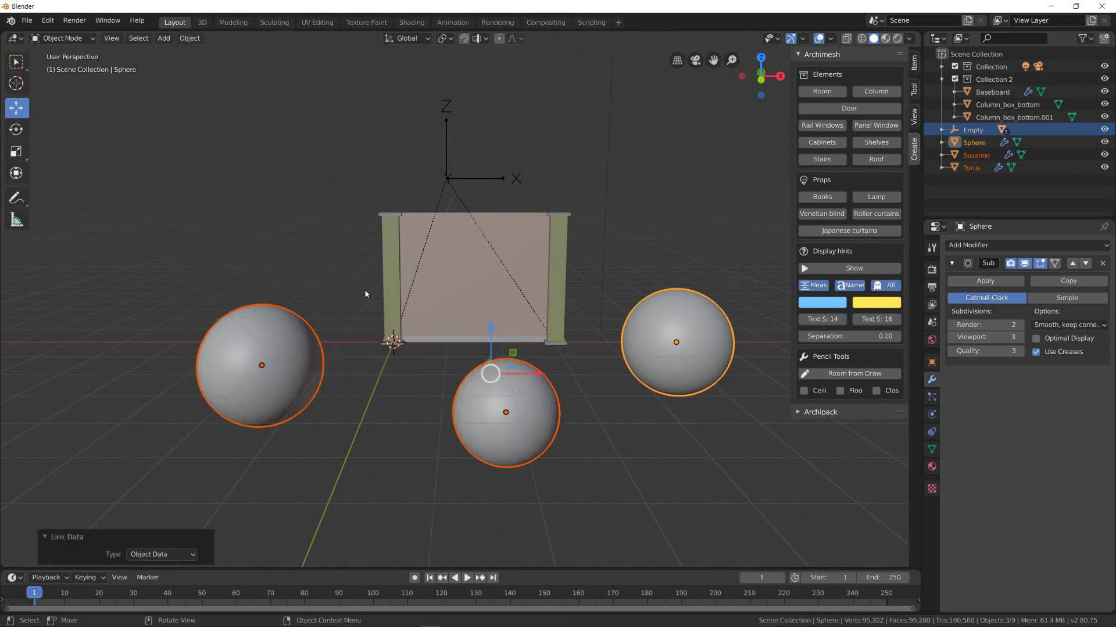